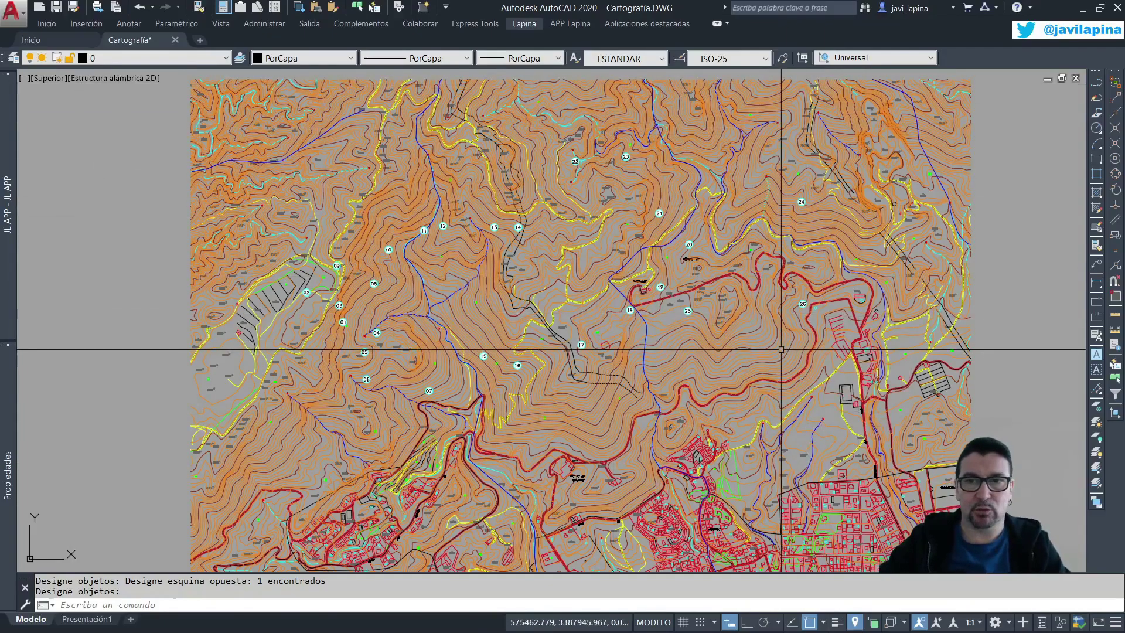
# Step: Select survey points 20, 21 and 23, then clear the selection
pyautogui.press('Return')
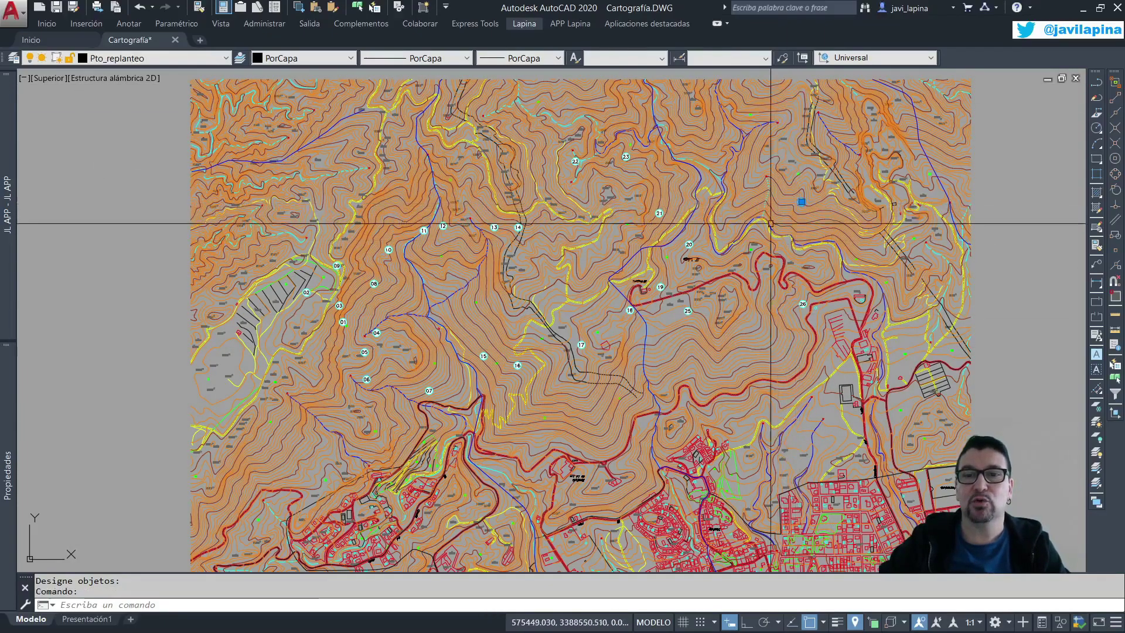
pyautogui.click(689, 244)
pyautogui.click(659, 213)
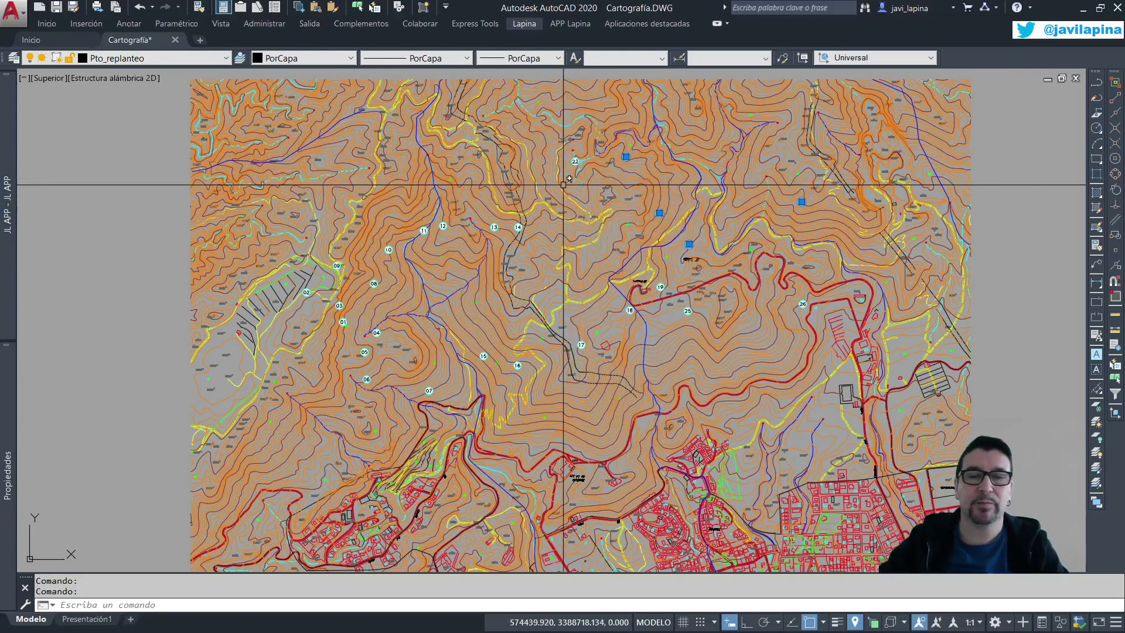
pyautogui.press('Escape')
pyautogui.click(627, 157)
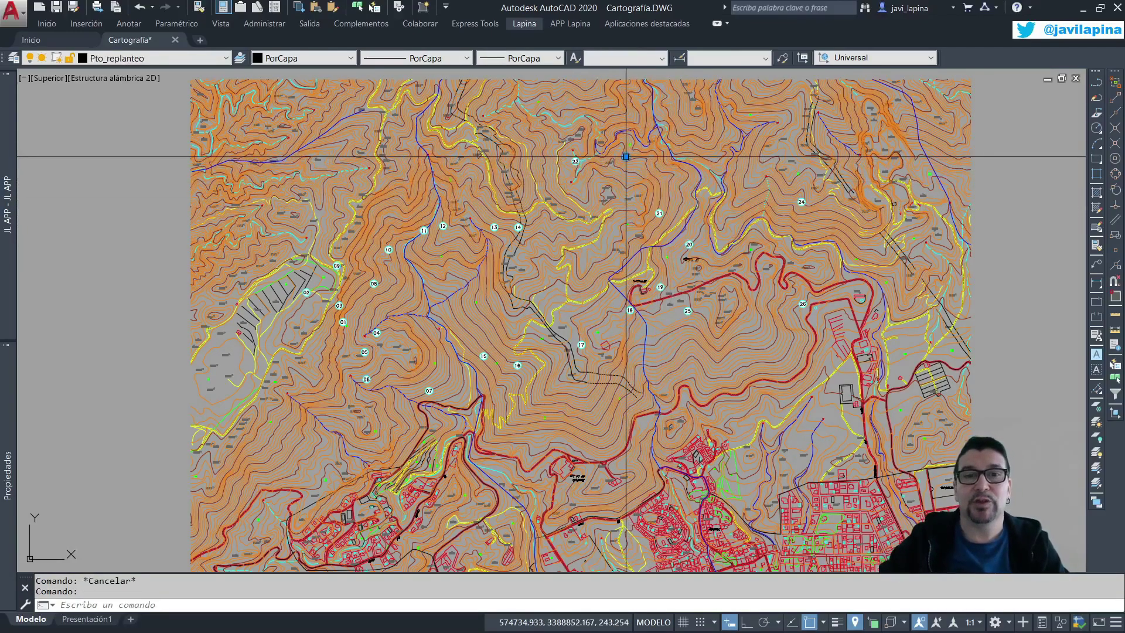
pyautogui.press('Escape')
# Step: List point 23's block and attribute details with LIST, then close the listing
pyautogui.write('l')
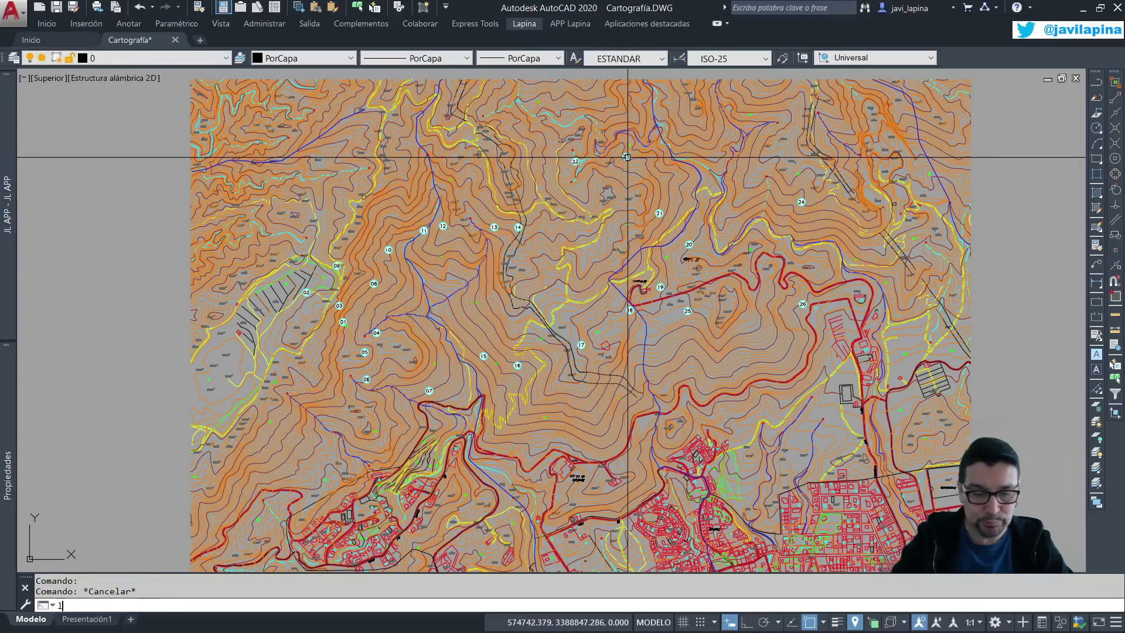
pyautogui.write('ist')
pyautogui.press('Return')
pyautogui.click(626, 157)
pyautogui.press('Return')
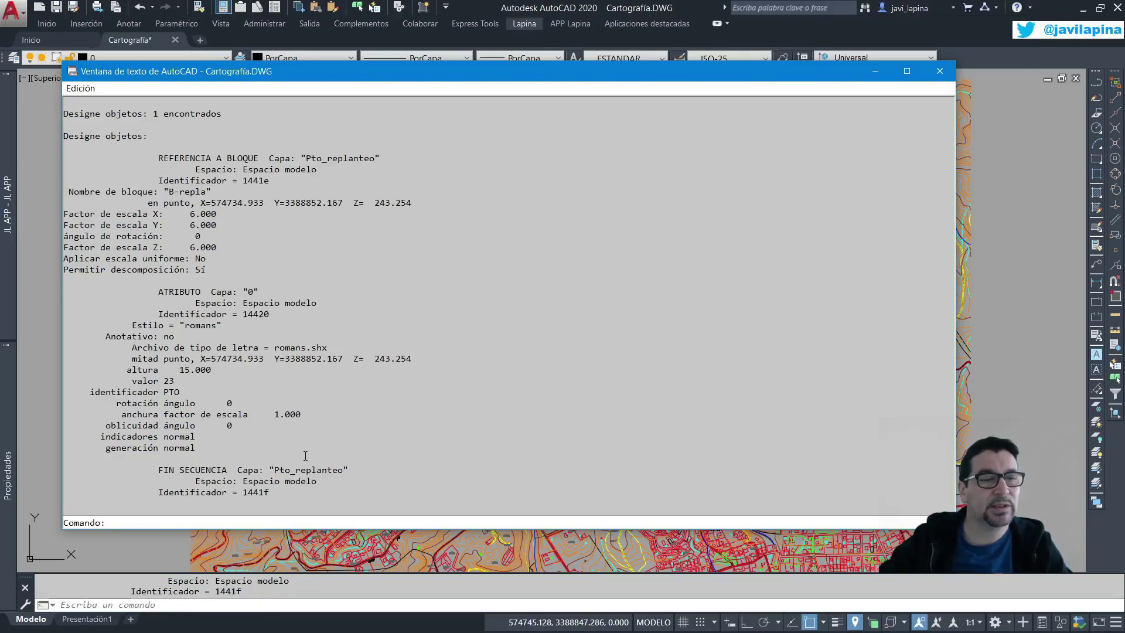
pyautogui.click(940, 71)
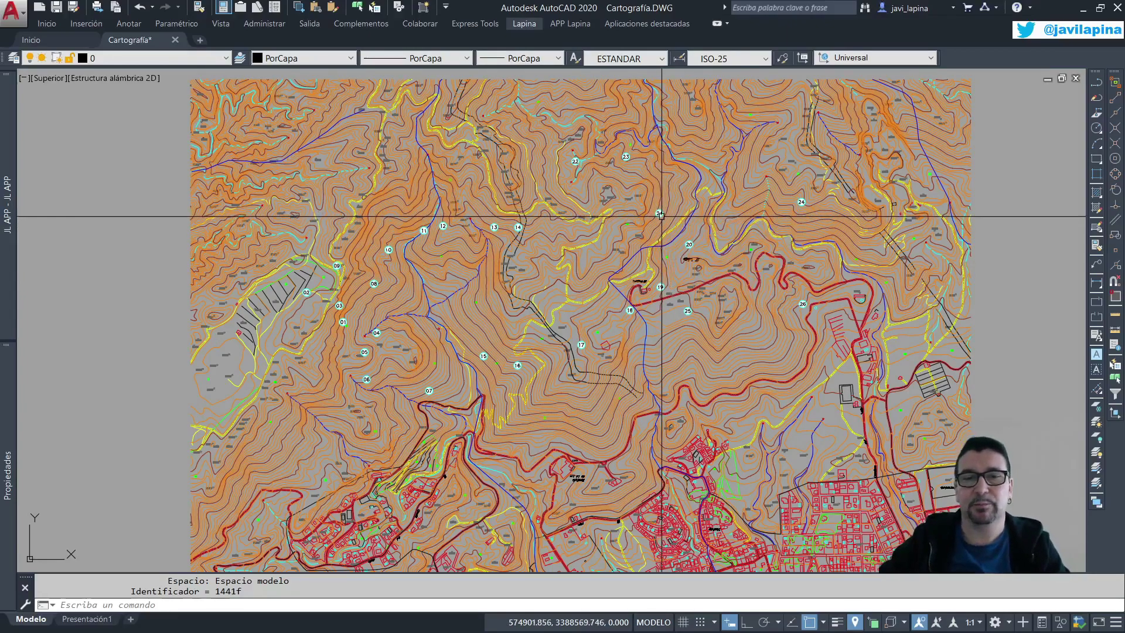
# Step: Select all Pto_replanteo survey point blocks using Seleccionar similares on point 21
pyautogui.click(659, 215)
pyautogui.rightClick(661, 216)
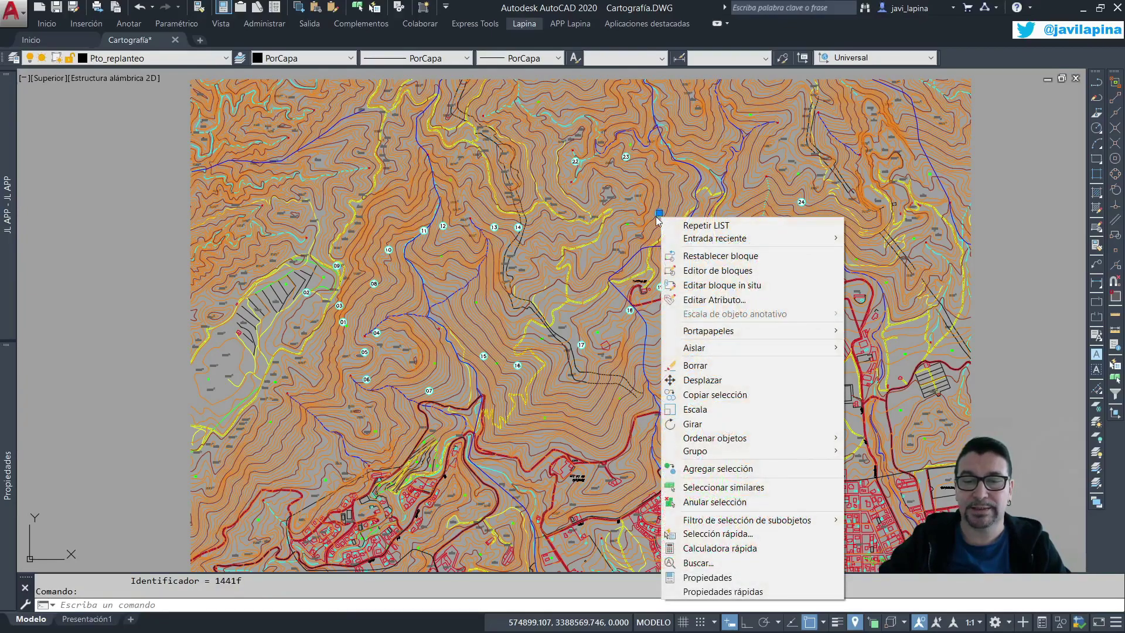
pyautogui.click(726, 487)
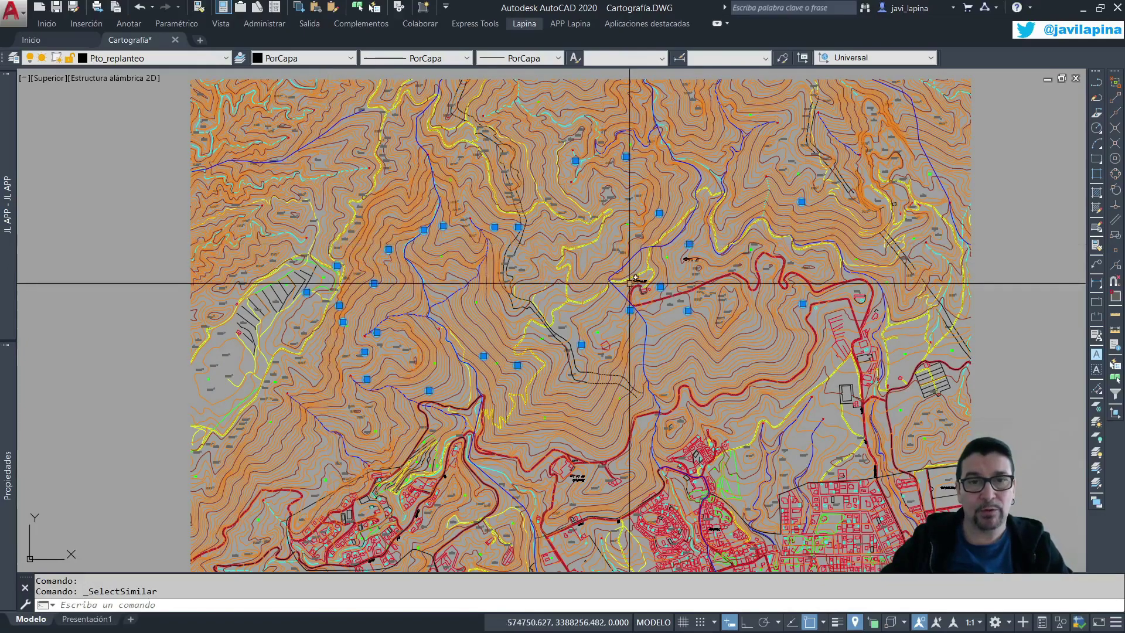
pyautogui.moveTo(630, 283)
pyautogui.write('ex')
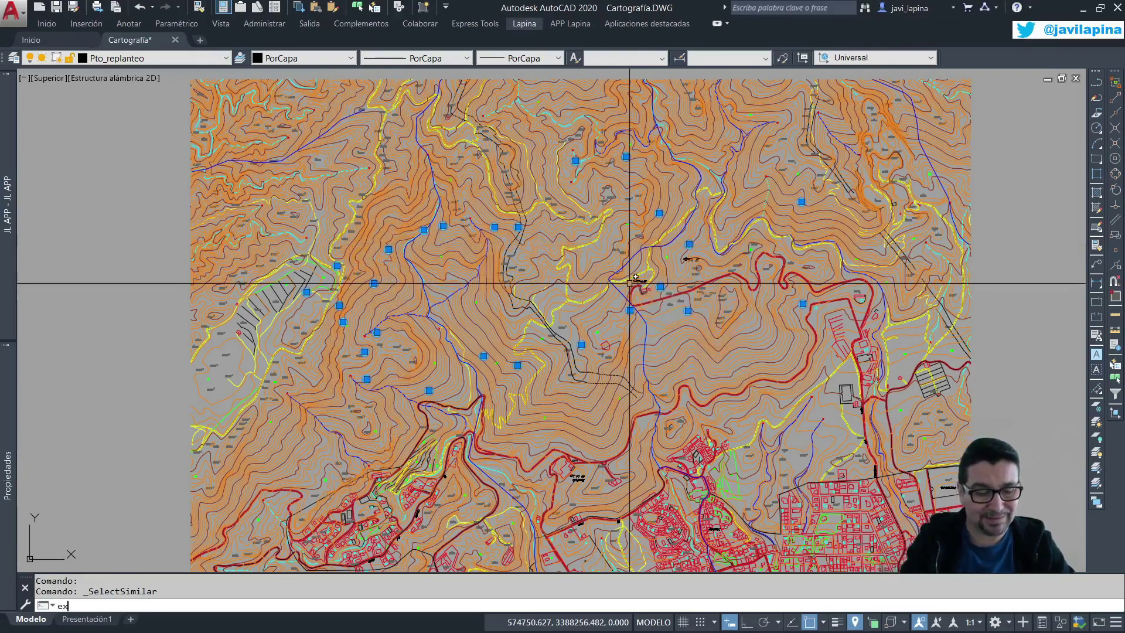
pyautogui.write('ac')
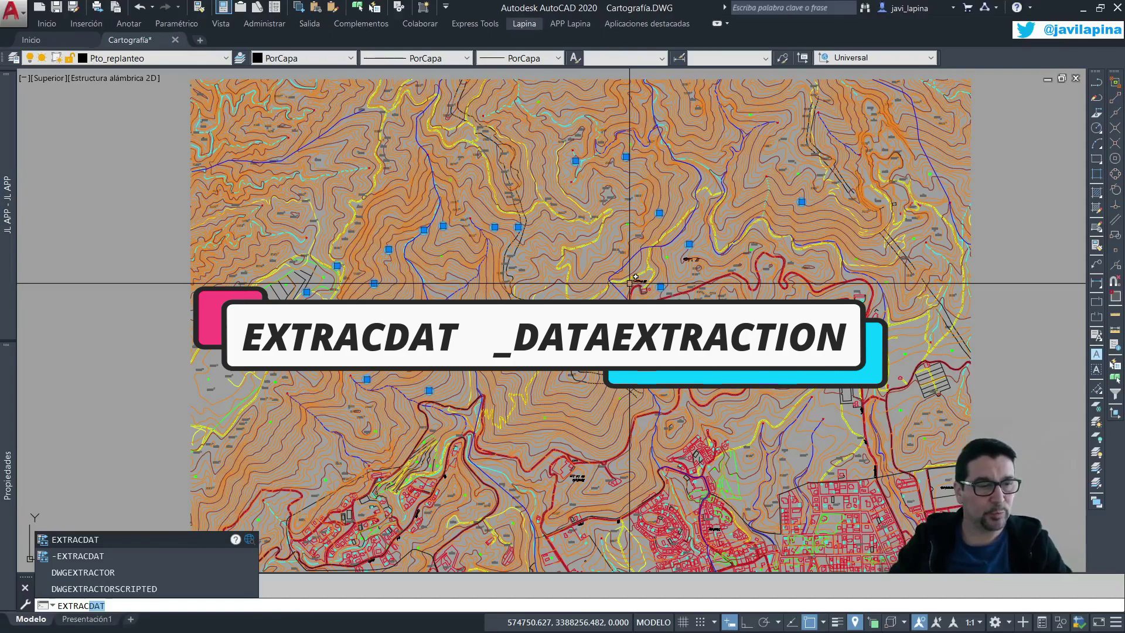
# Step: Start a new EXTRACDAT data extraction and save its .dxe file in the Autocad-Excel folder
pyautogui.press('Return')
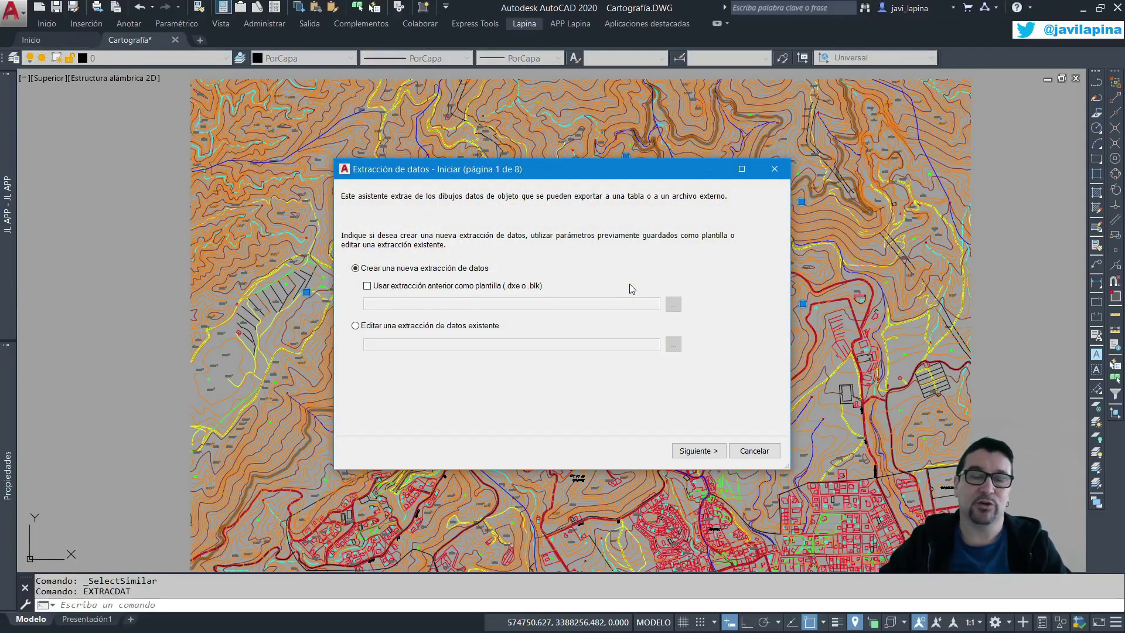
pyautogui.moveTo(630, 176); pyautogui.dragTo(681, 136)
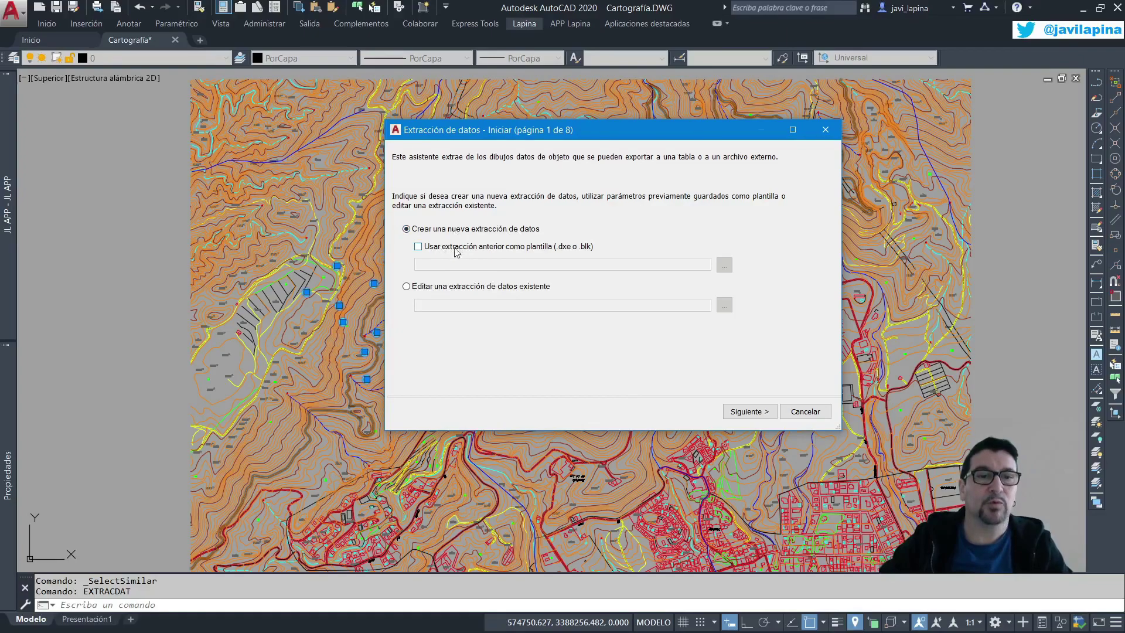
pyautogui.click(754, 413)
pyautogui.write('pto repla')
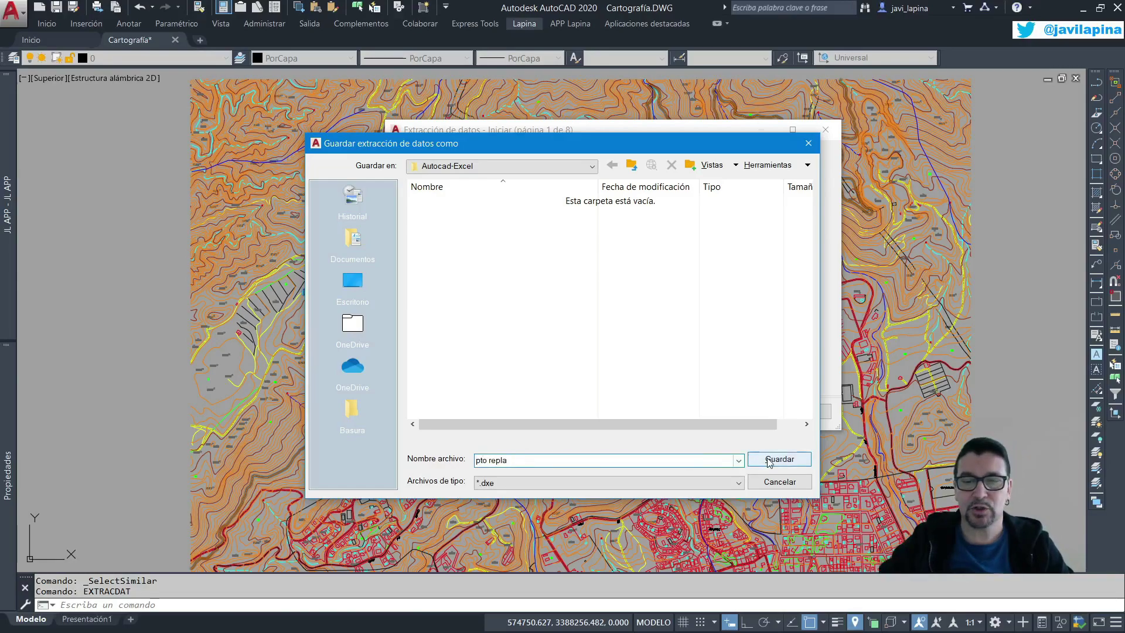
pyautogui.click(781, 462)
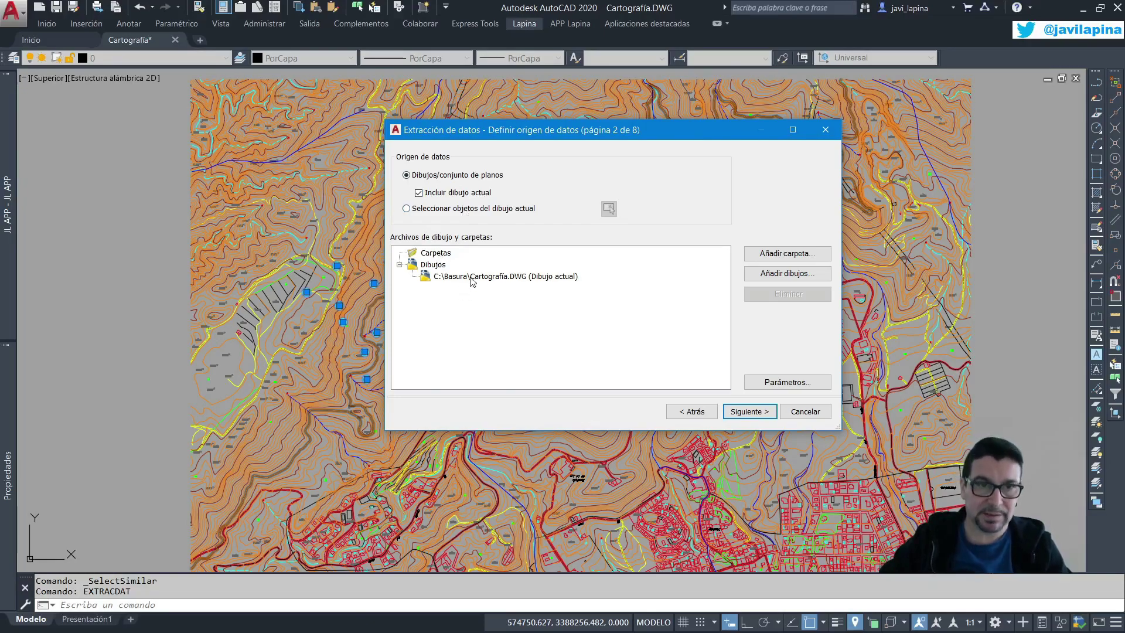
# Step: Use the Previous selection of 26 survey points as the extraction's objects
pyautogui.click(442, 209)
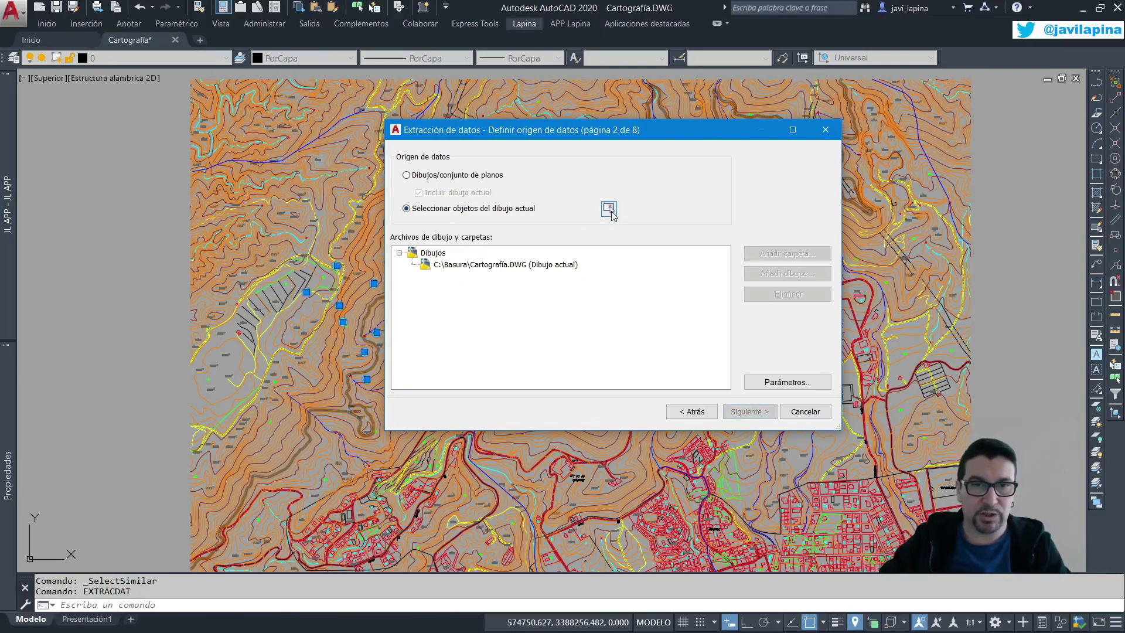
pyautogui.click(609, 208)
pyautogui.write('p')
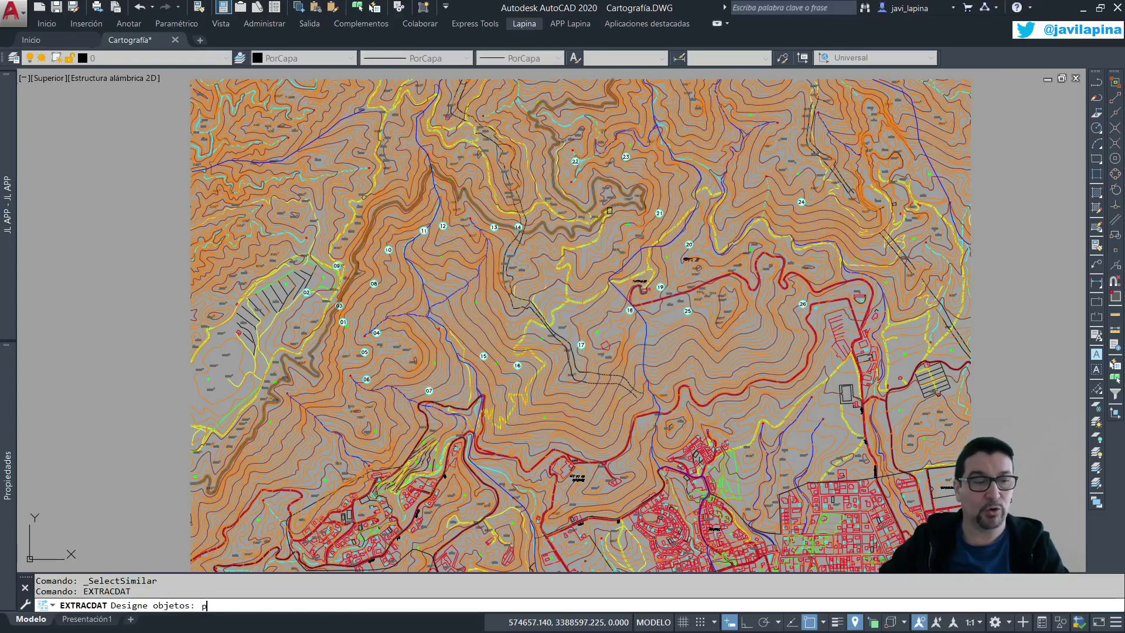
pyautogui.press('Return')
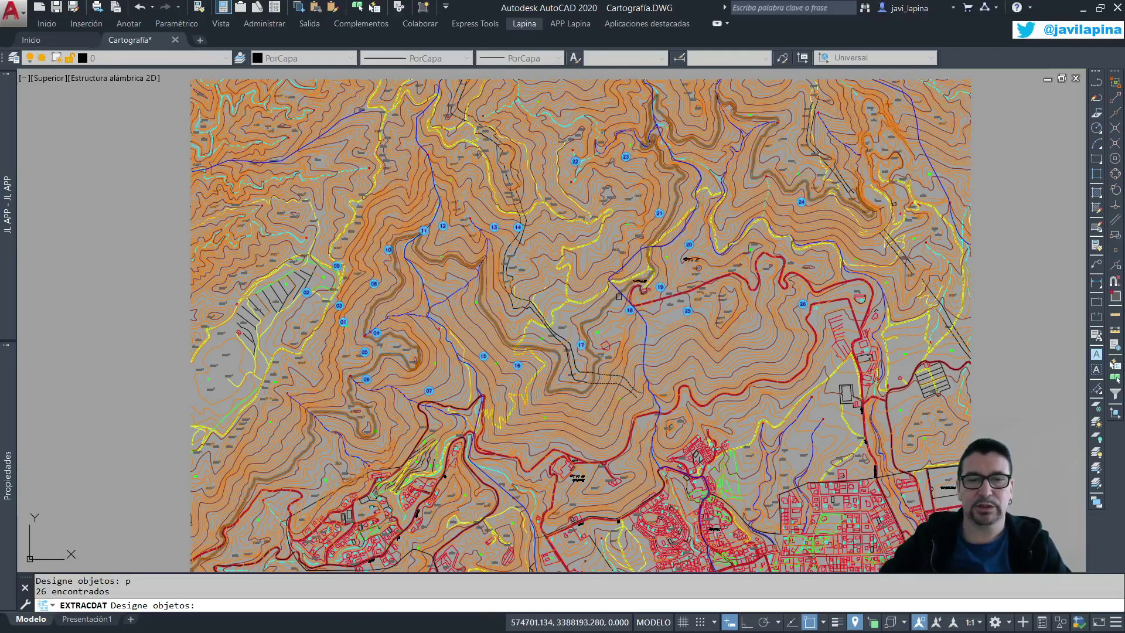
pyautogui.press('Return')
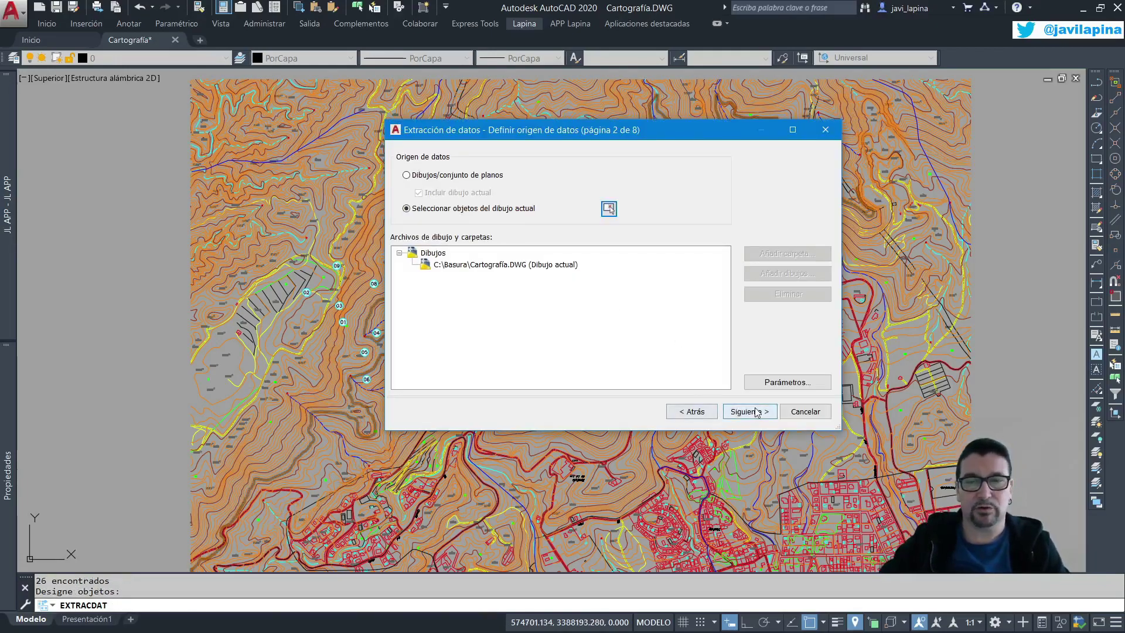
pyautogui.click(760, 415)
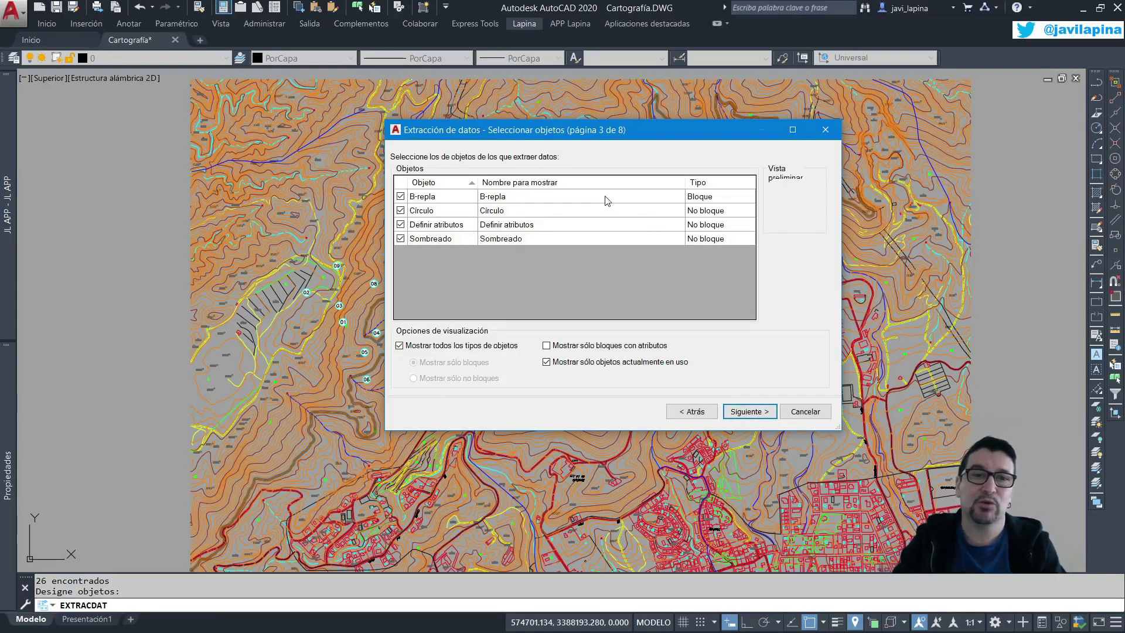
# Step: Uncheck Círculo, Definir atributos and Sombreado so only B-repla blocks are extracted
pyautogui.click(704, 200)
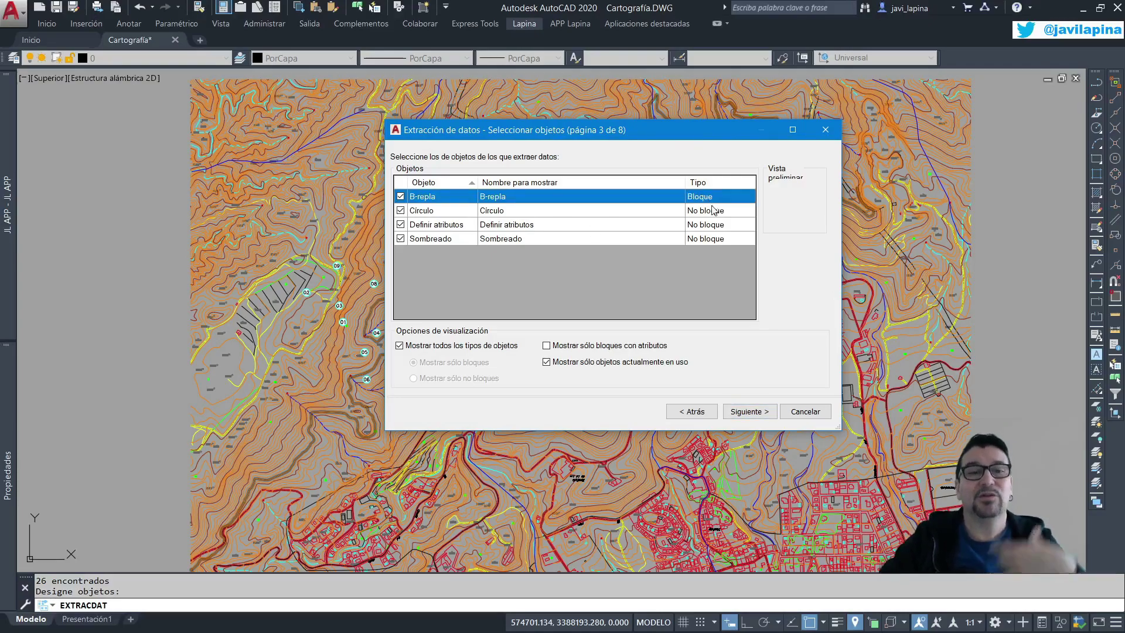
pyautogui.click(400, 210)
pyautogui.click(400, 239)
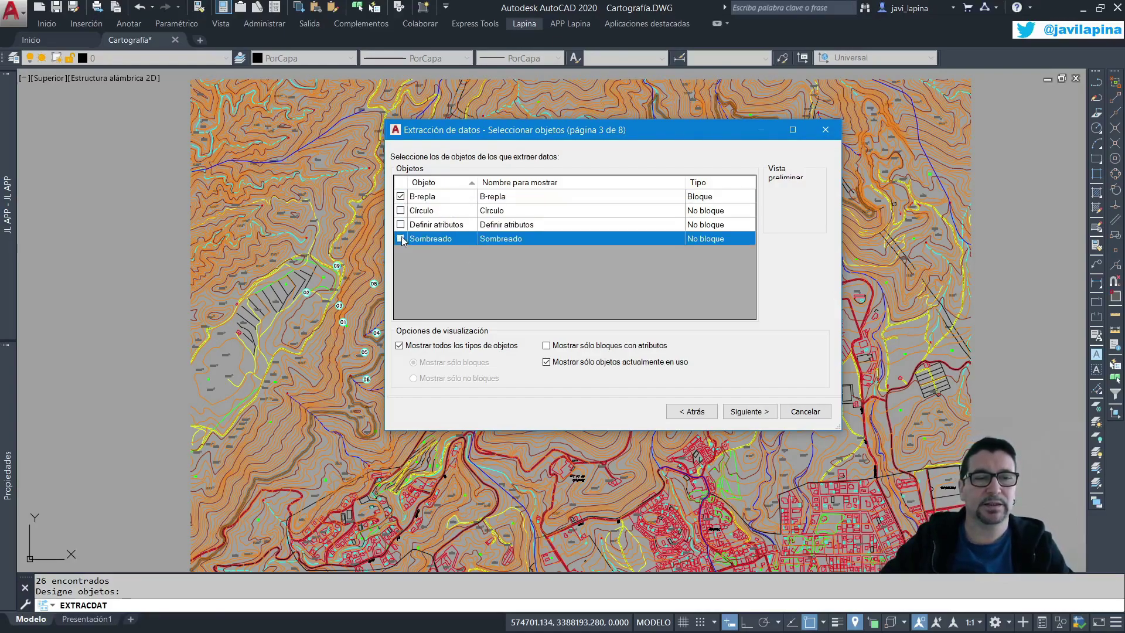
pyautogui.click(447, 202)
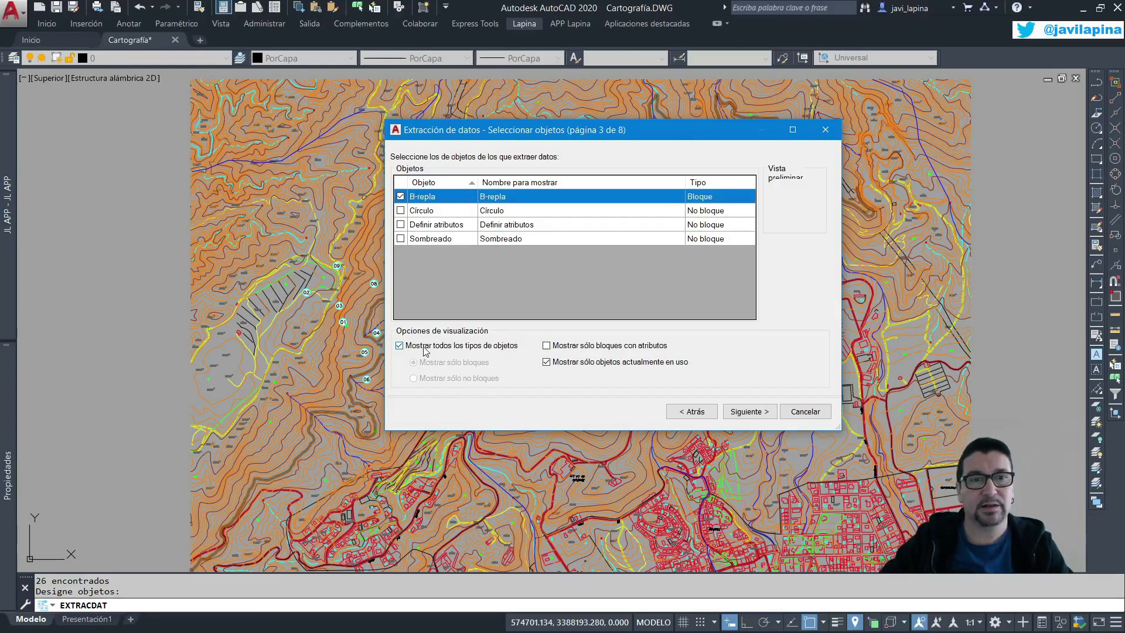
pyautogui.click(400, 346)
pyautogui.click(415, 379)
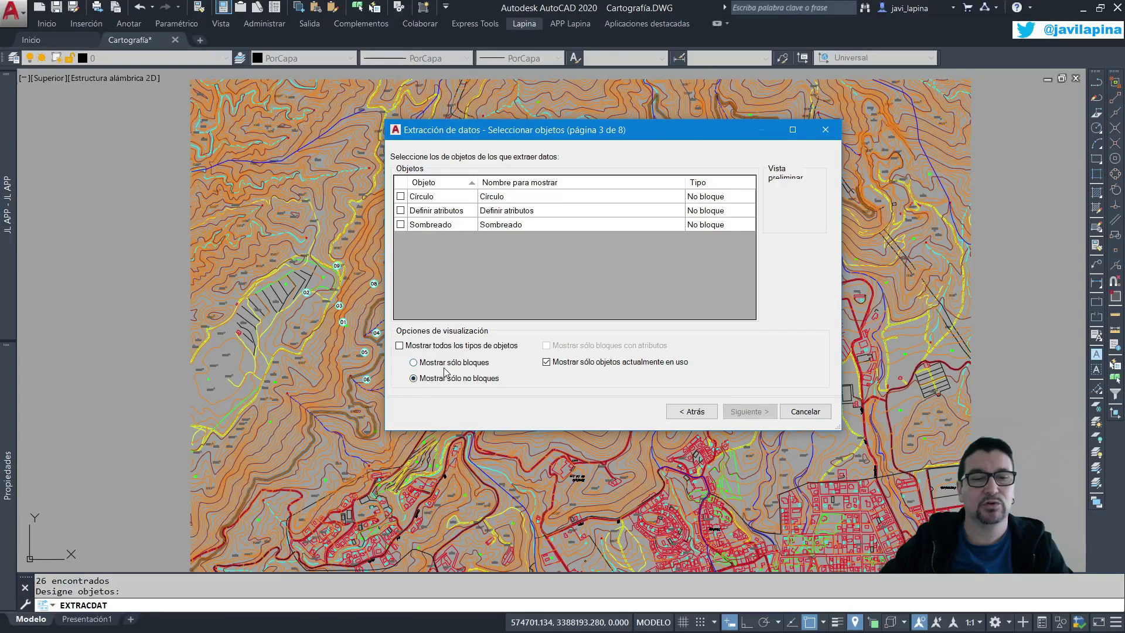
pyautogui.click(445, 364)
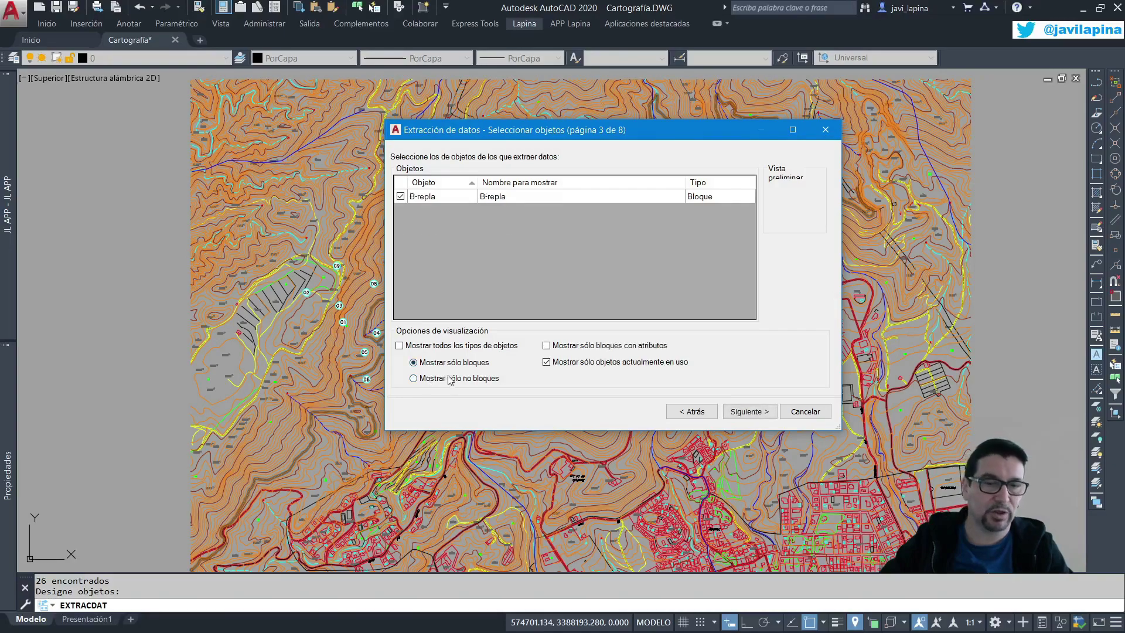
pyautogui.click(421, 347)
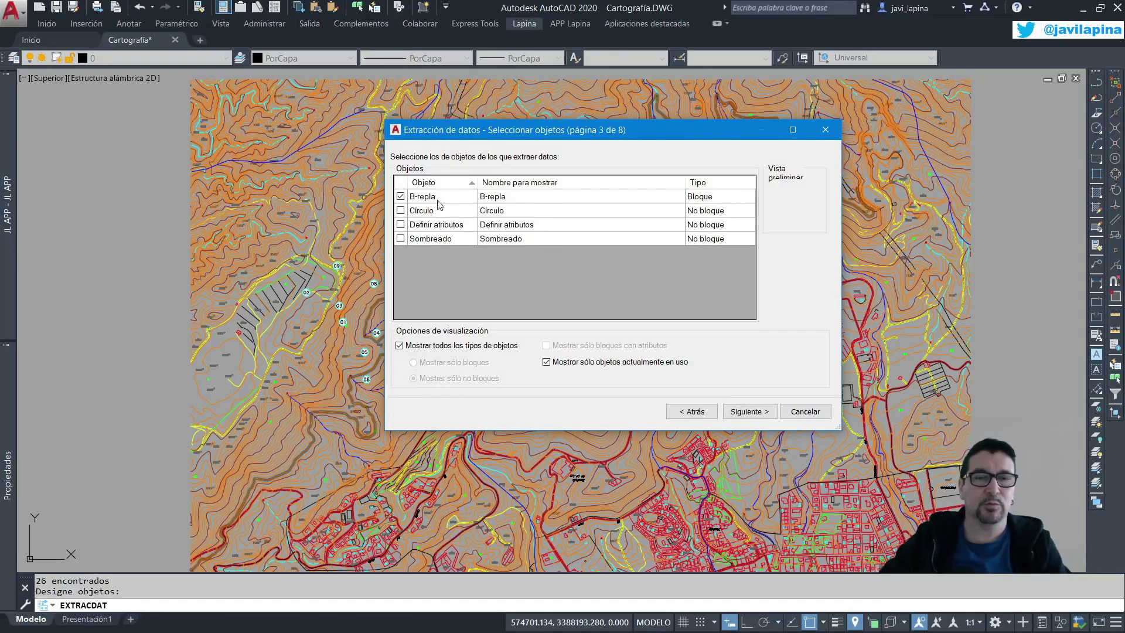
pyautogui.click(756, 413)
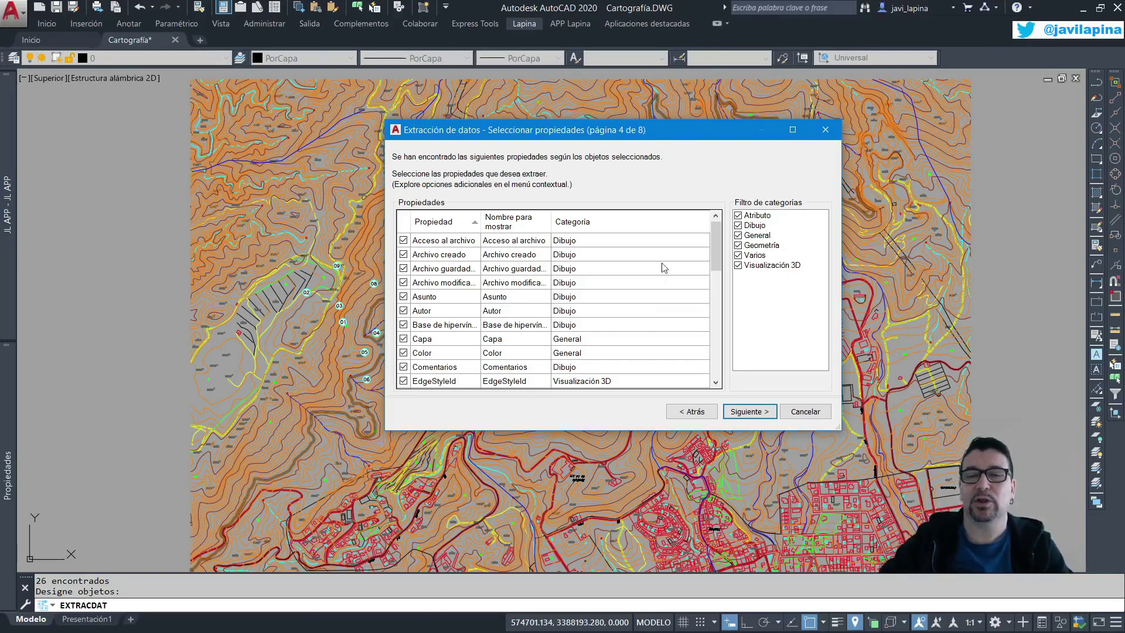
# Step: Toggle the property category filters: Visualización 3D, Varios, Geometría, General and Dibujo
pyautogui.click(738, 215)
pyautogui.click(737, 235)
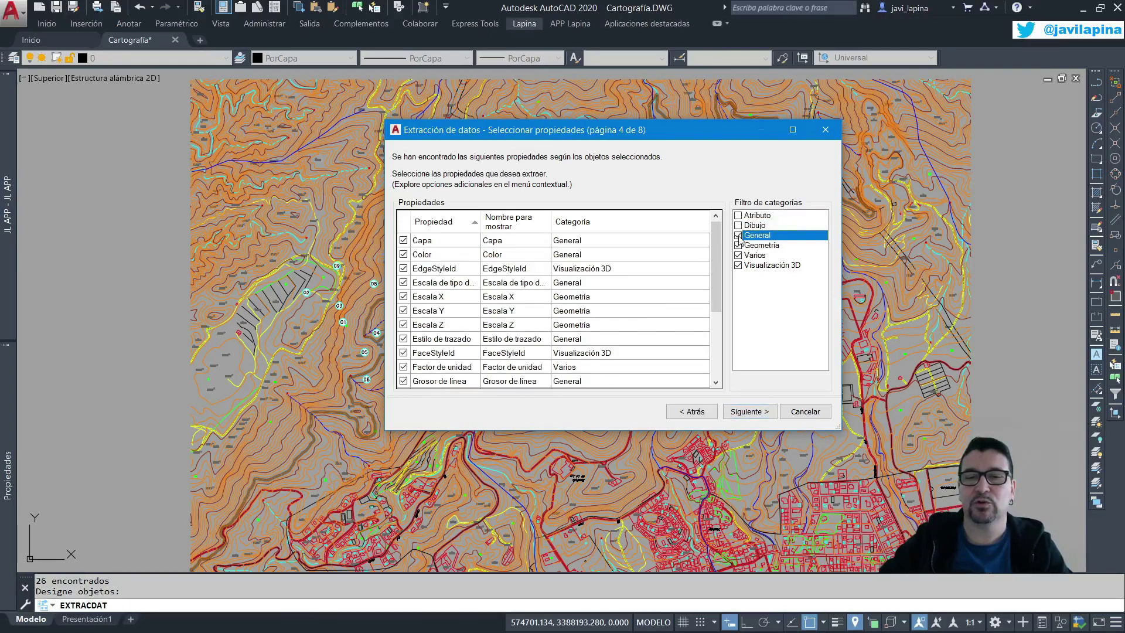
pyautogui.click(738, 255)
pyautogui.click(738, 265)
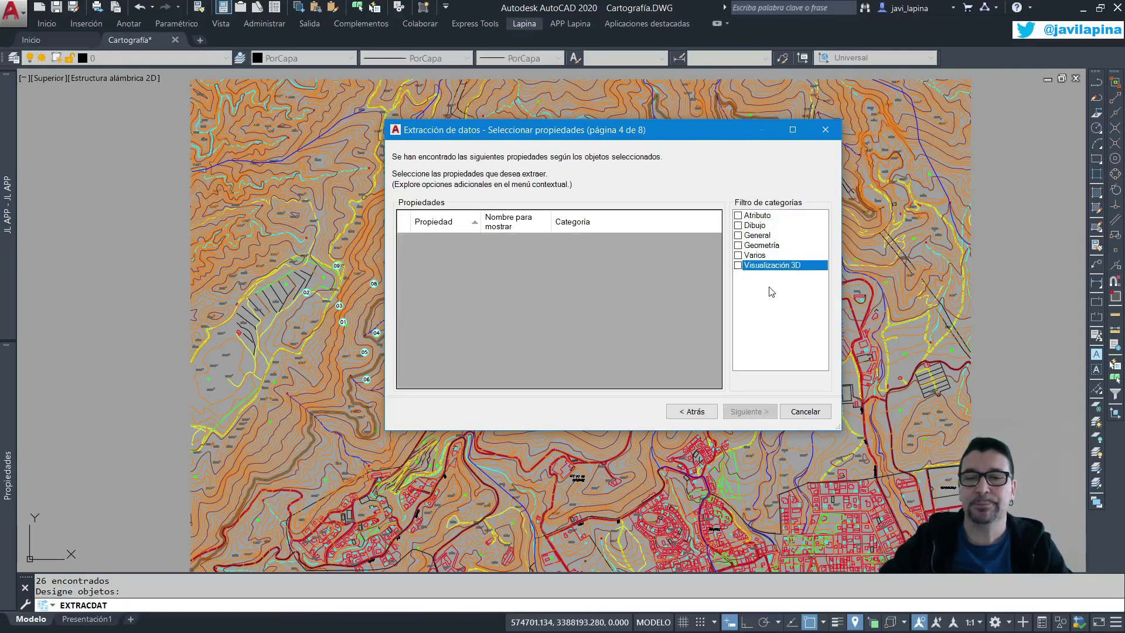
pyautogui.click(752, 268)
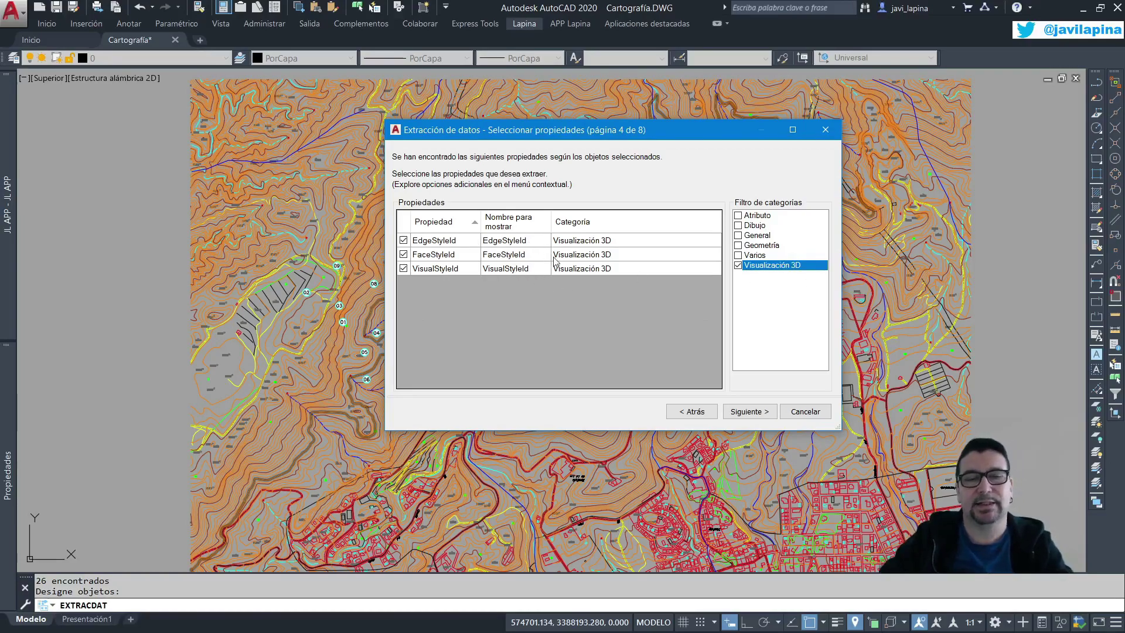
pyautogui.click(750, 266)
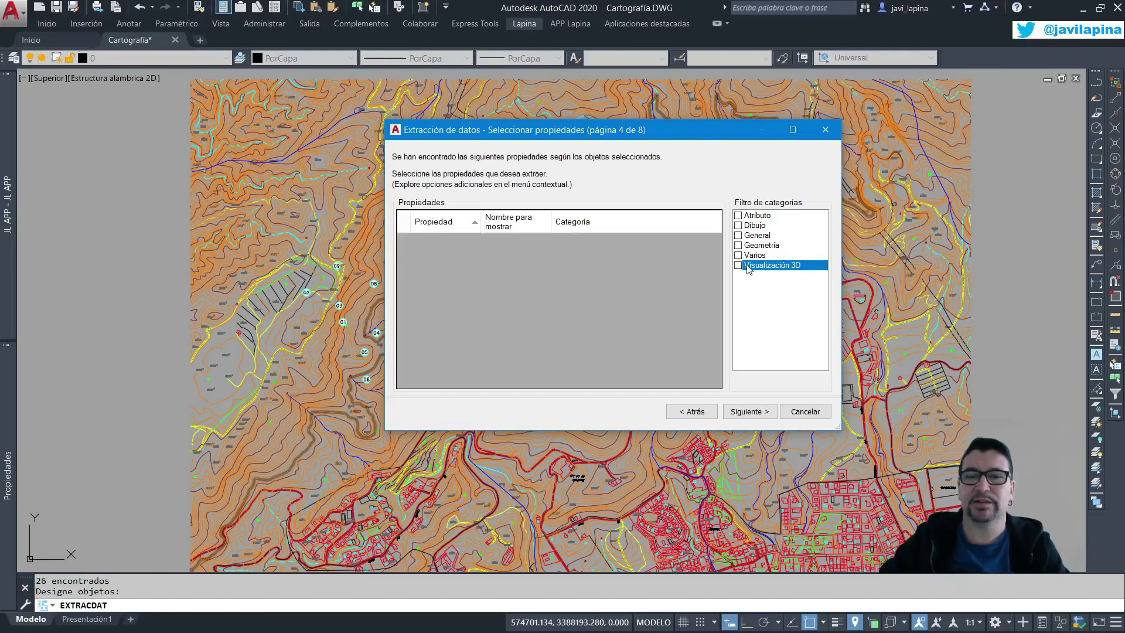
pyautogui.click(742, 256)
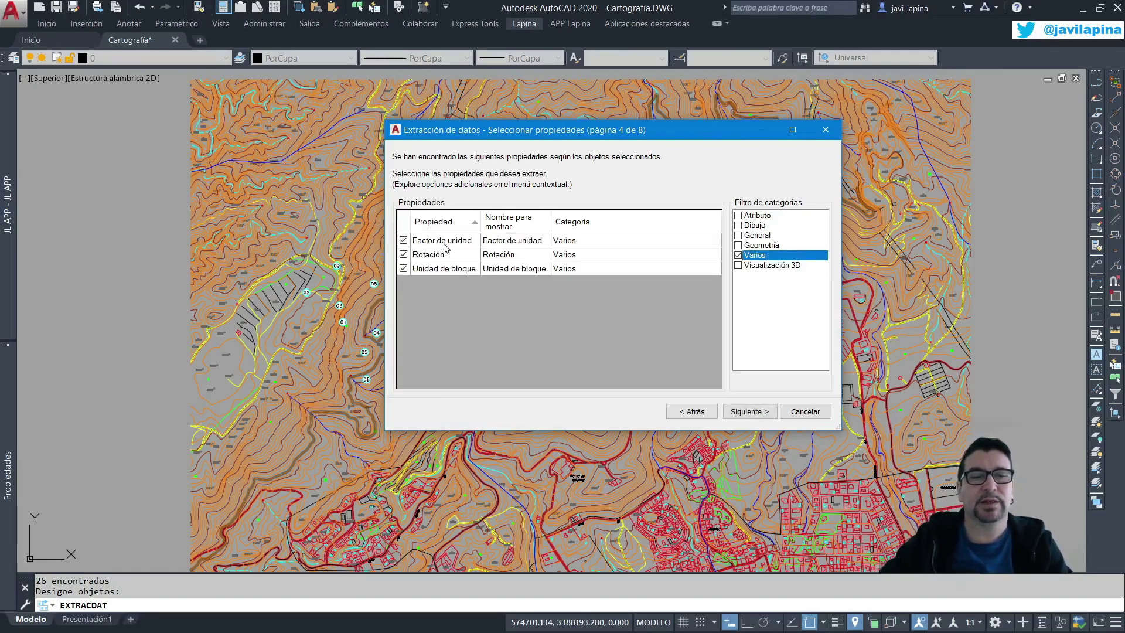
pyautogui.click(738, 255)
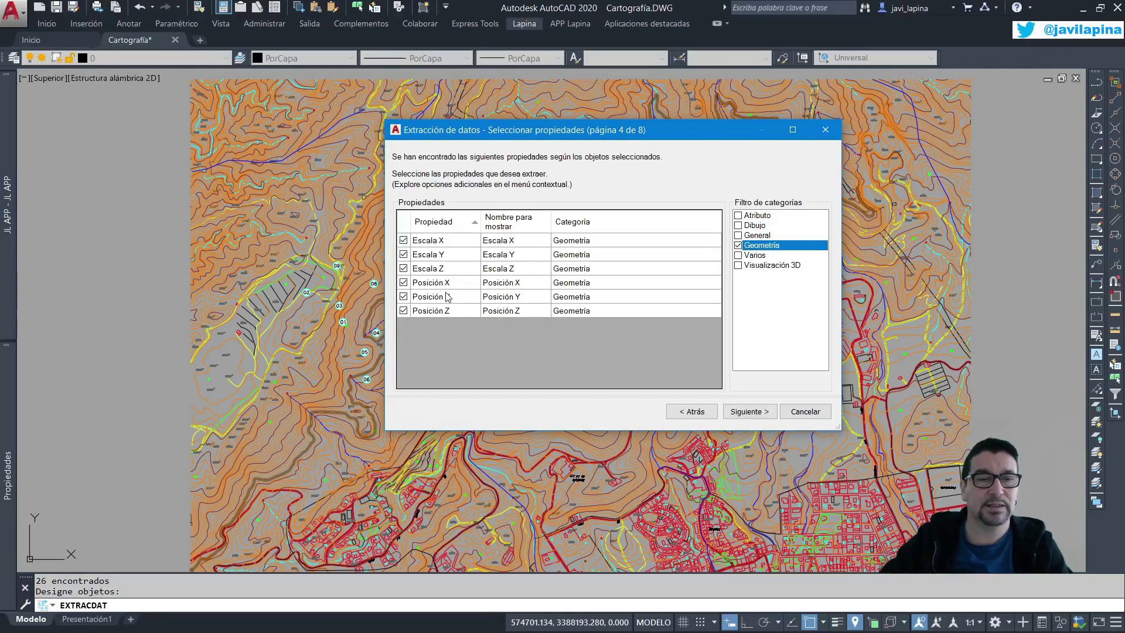
pyautogui.click(738, 245)
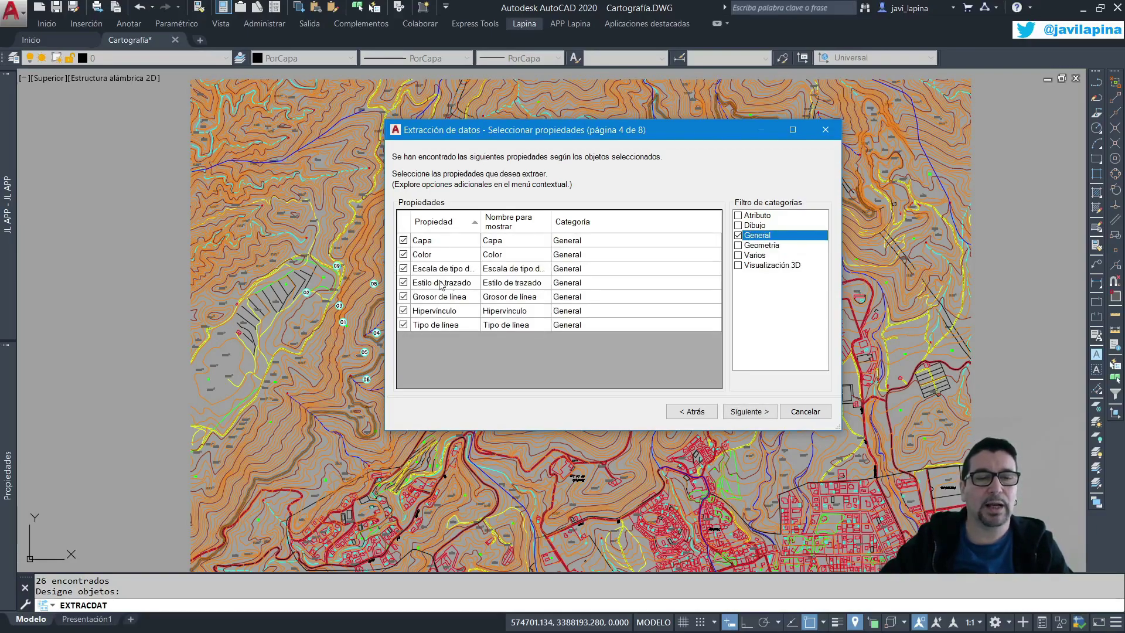
pyautogui.click(739, 236)
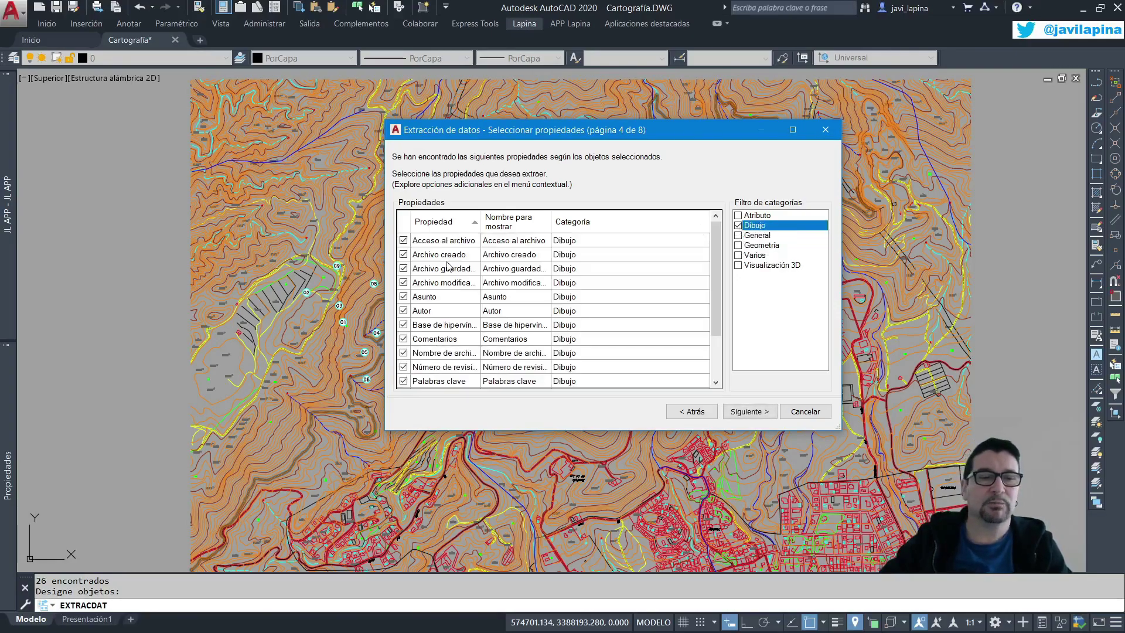
# Step: Keep only the PTO attribute and Geometría positions, excluding Escala X, Y and Z
pyautogui.scroll(-1, 437, 265)
pyautogui.scroll(1, 436, 266)
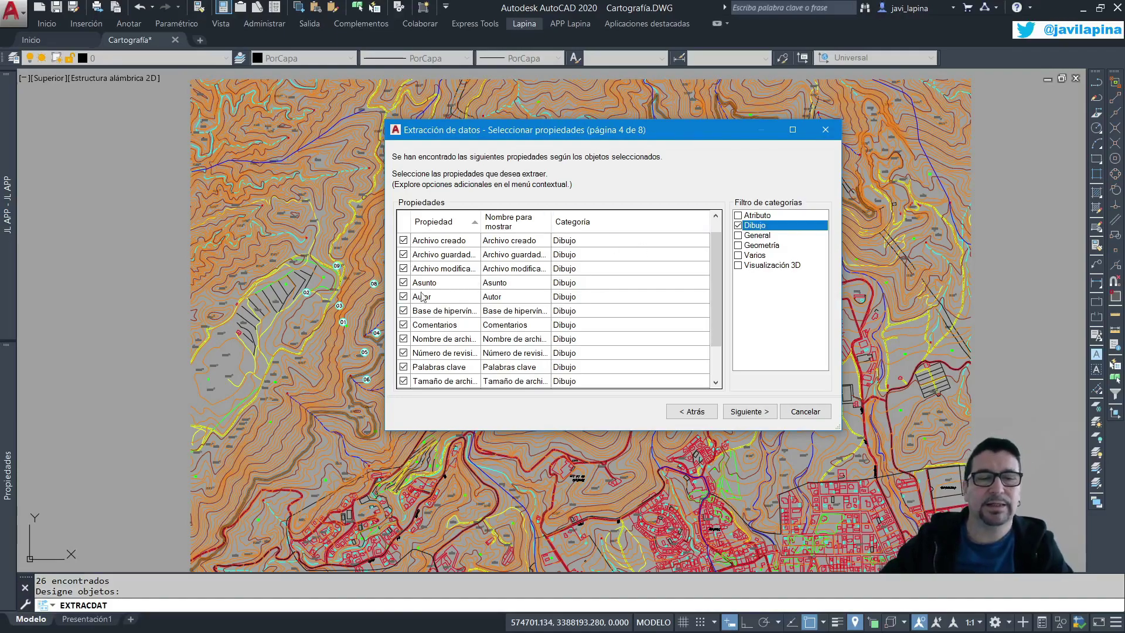
pyautogui.scroll(-1, 486, 351)
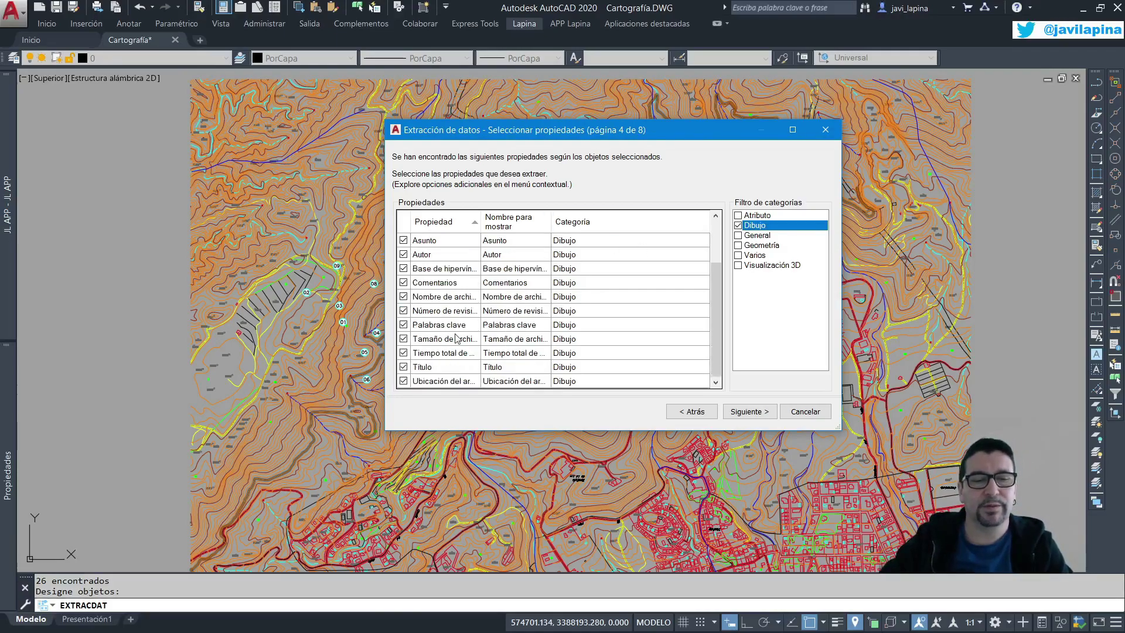
pyautogui.scroll(2, 457, 337)
pyautogui.click(737, 225)
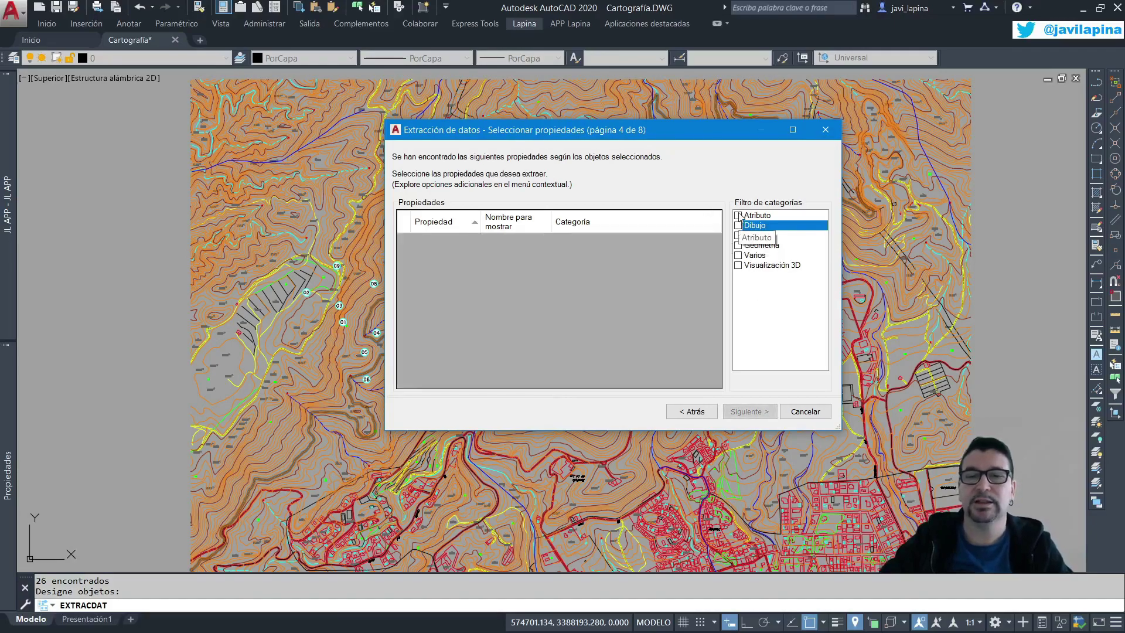
pyautogui.click(738, 216)
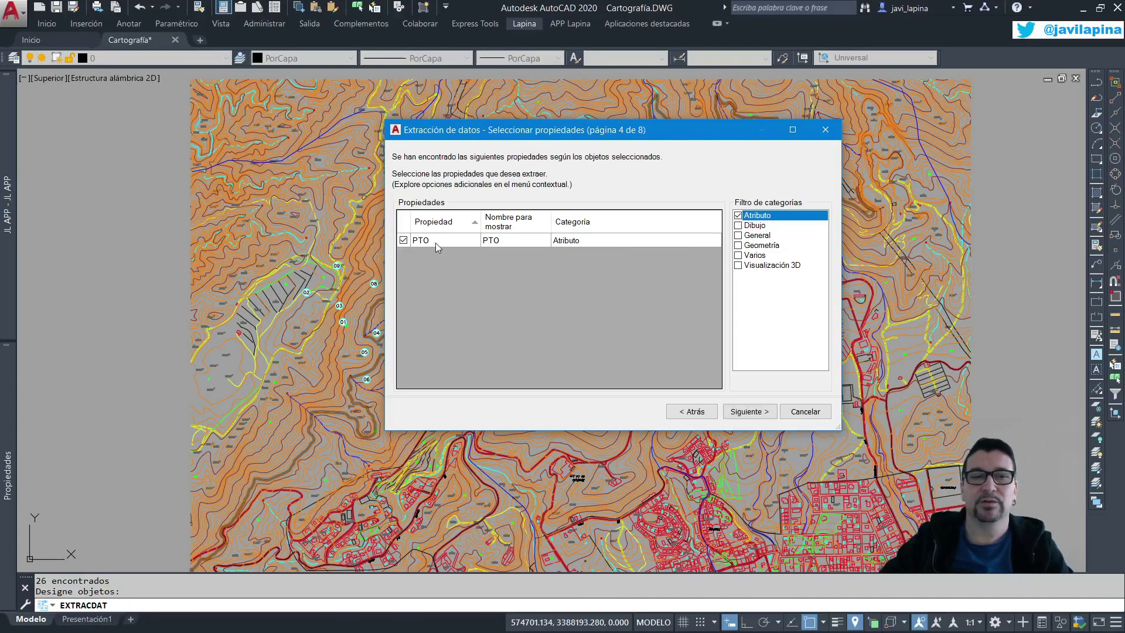
pyautogui.click(740, 236)
pyautogui.click(737, 235)
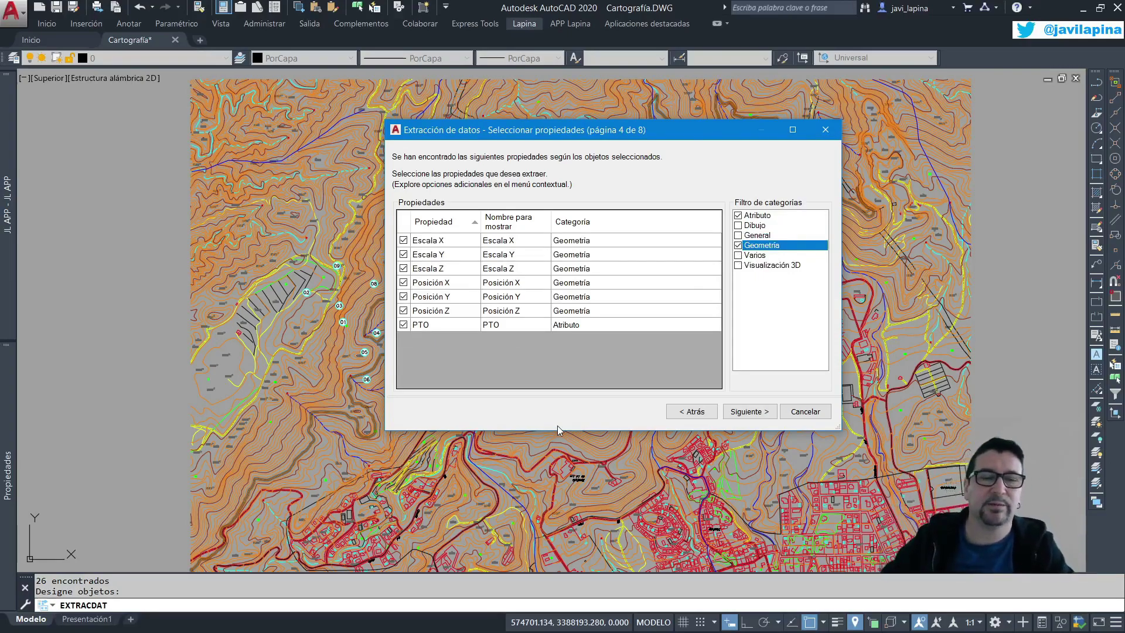
pyautogui.click(403, 242)
pyautogui.click(407, 256)
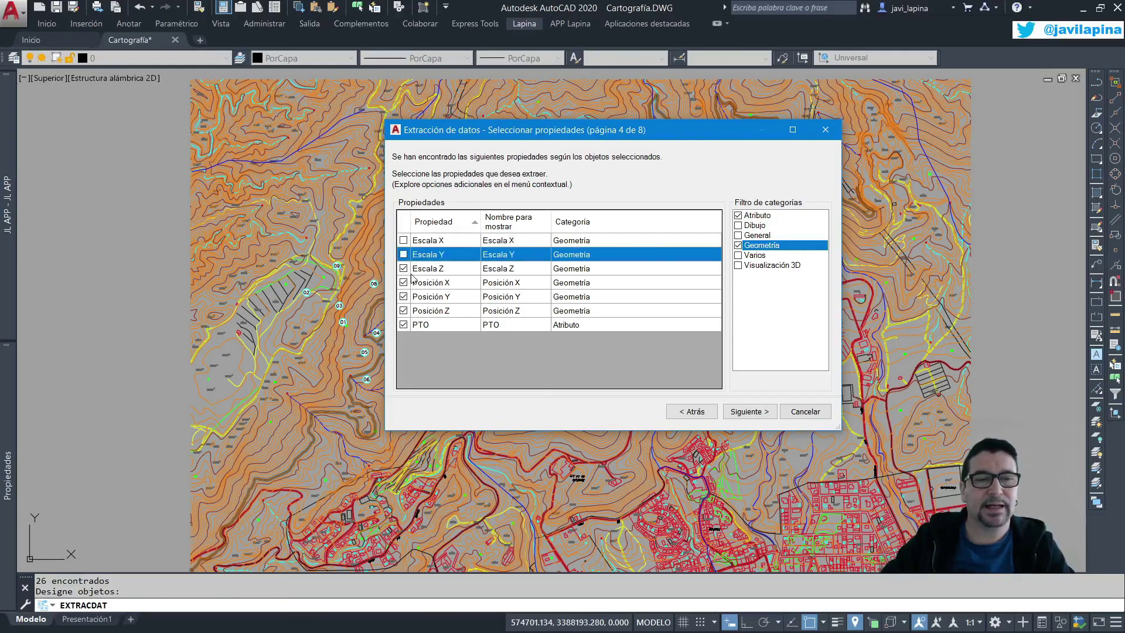
pyautogui.click(404, 269)
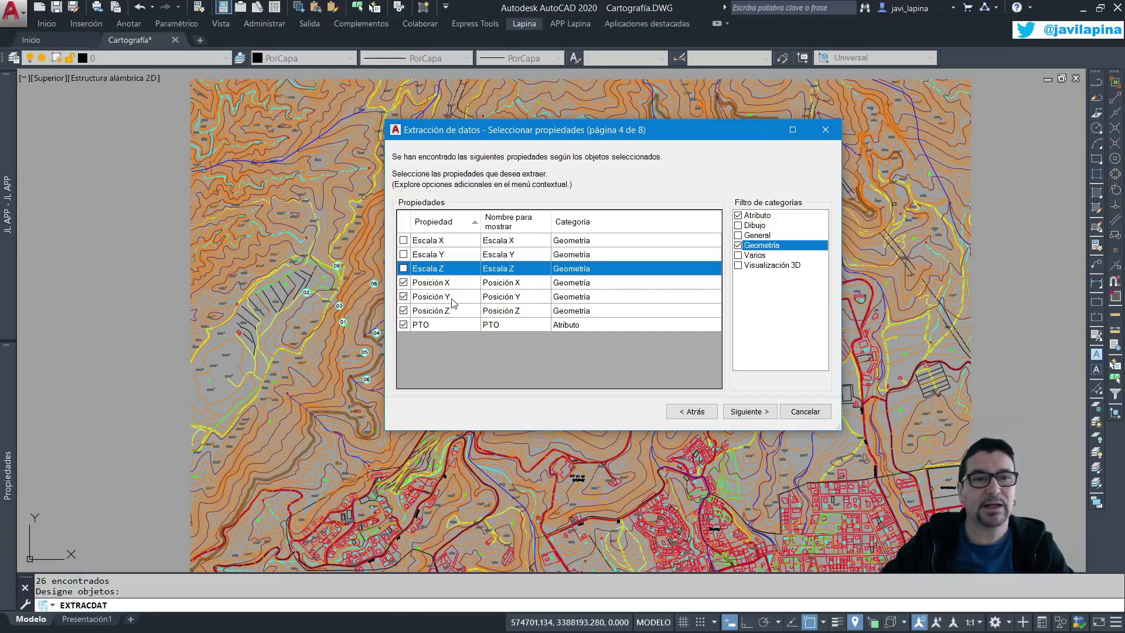
pyautogui.click(747, 412)
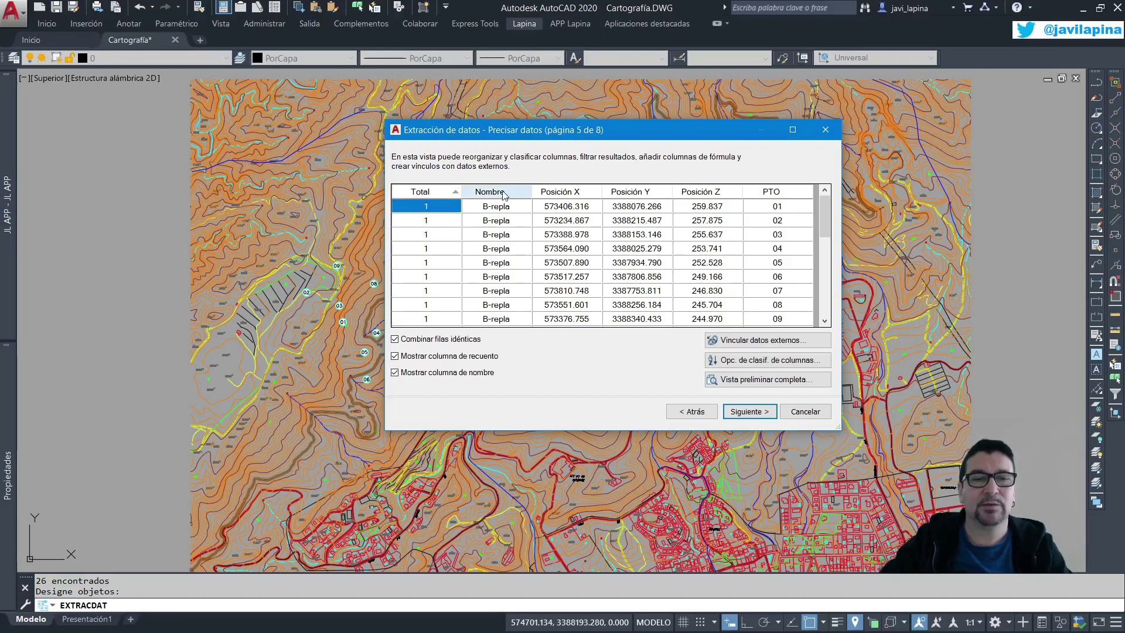
# Step: Hide the count and name columns, make PTO the first column, and sort it ascending
pyautogui.click(421, 357)
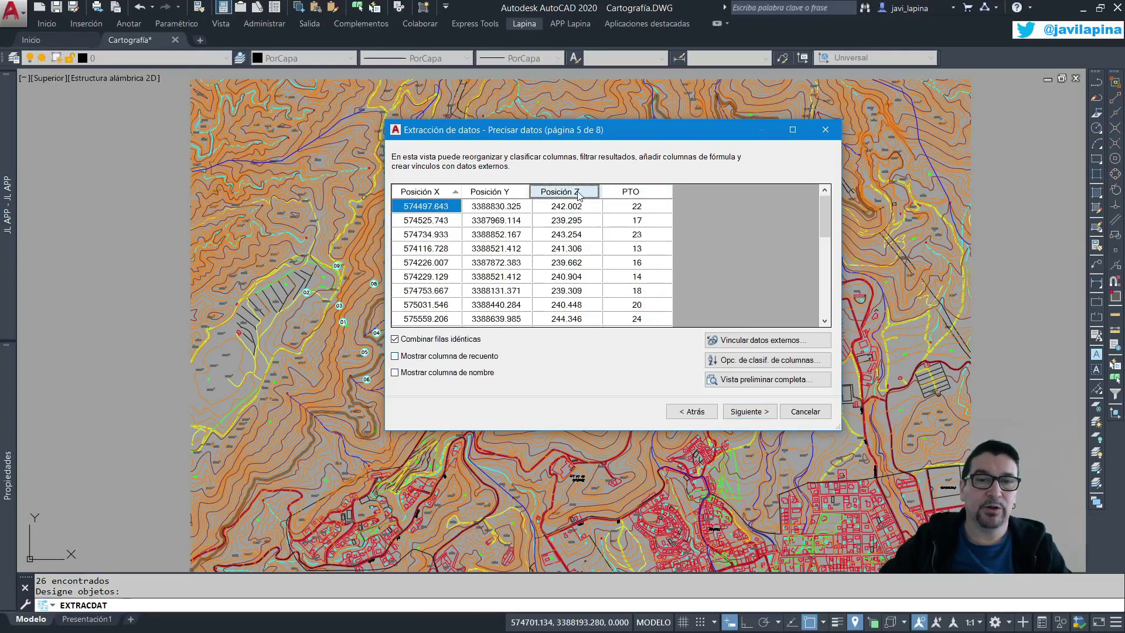
pyautogui.moveTo(467, 195); pyautogui.dragTo(396, 192)
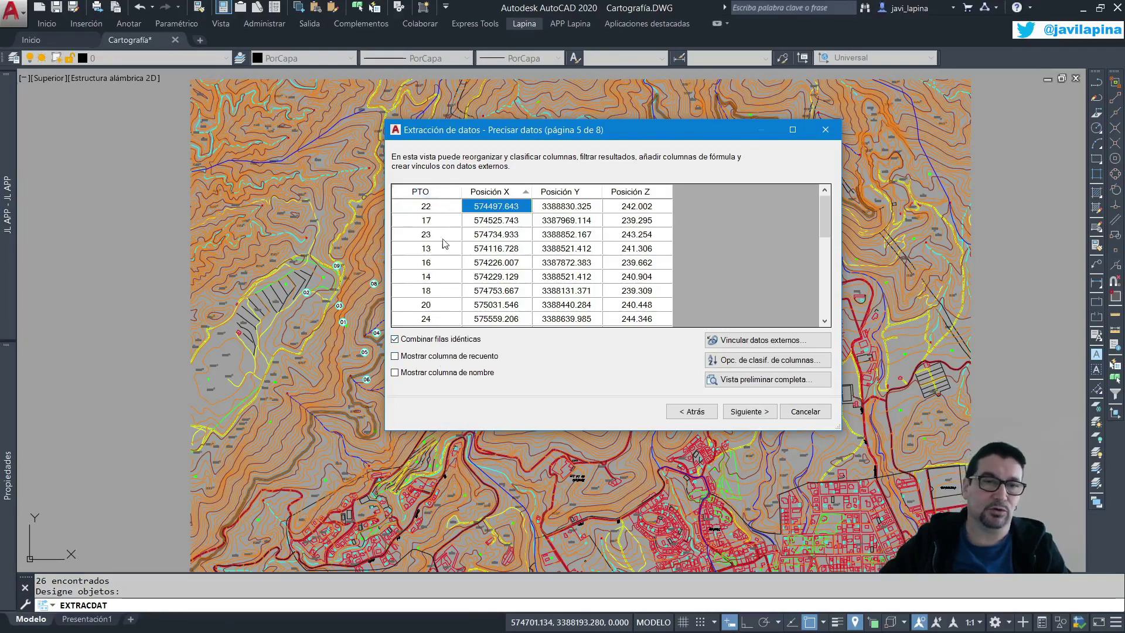
pyautogui.click(448, 193)
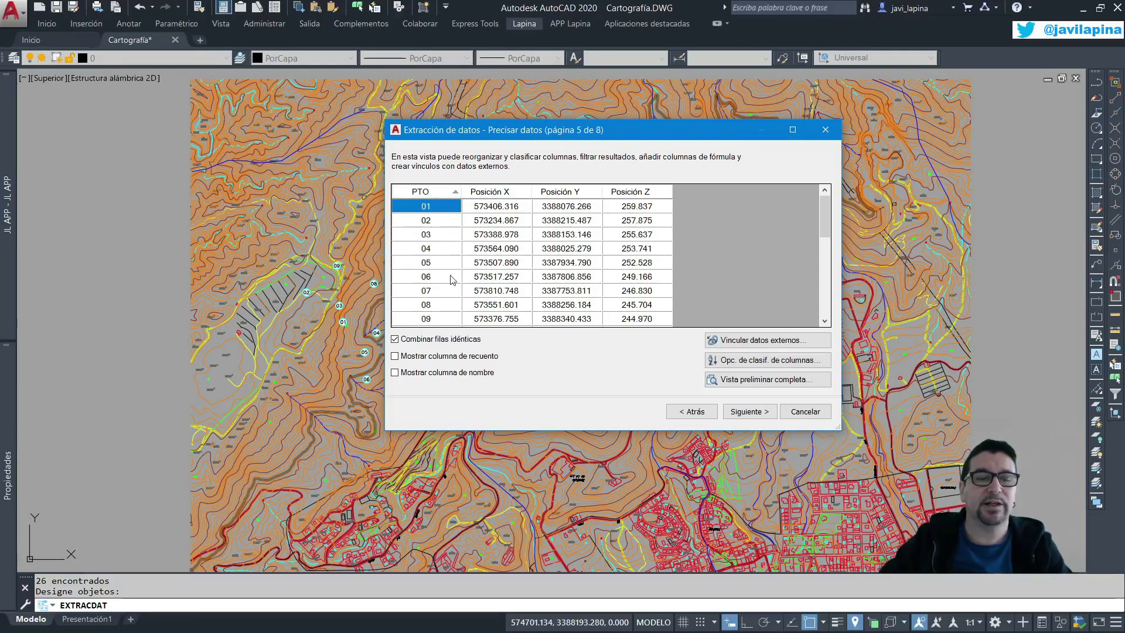
pyautogui.rightClick(441, 191)
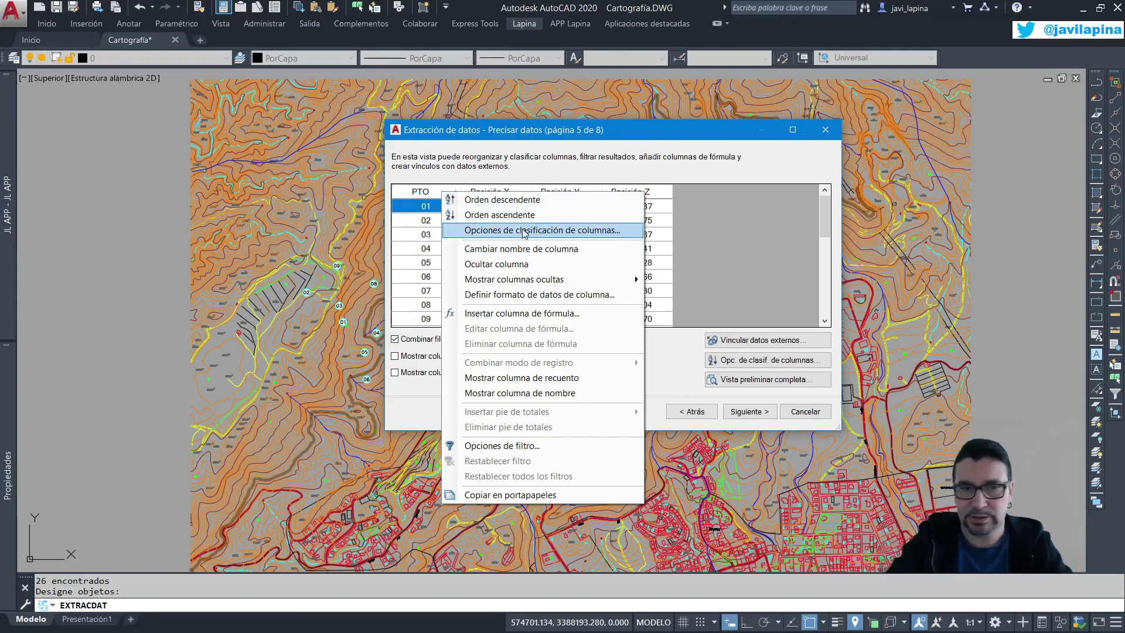
pyautogui.click(728, 139)
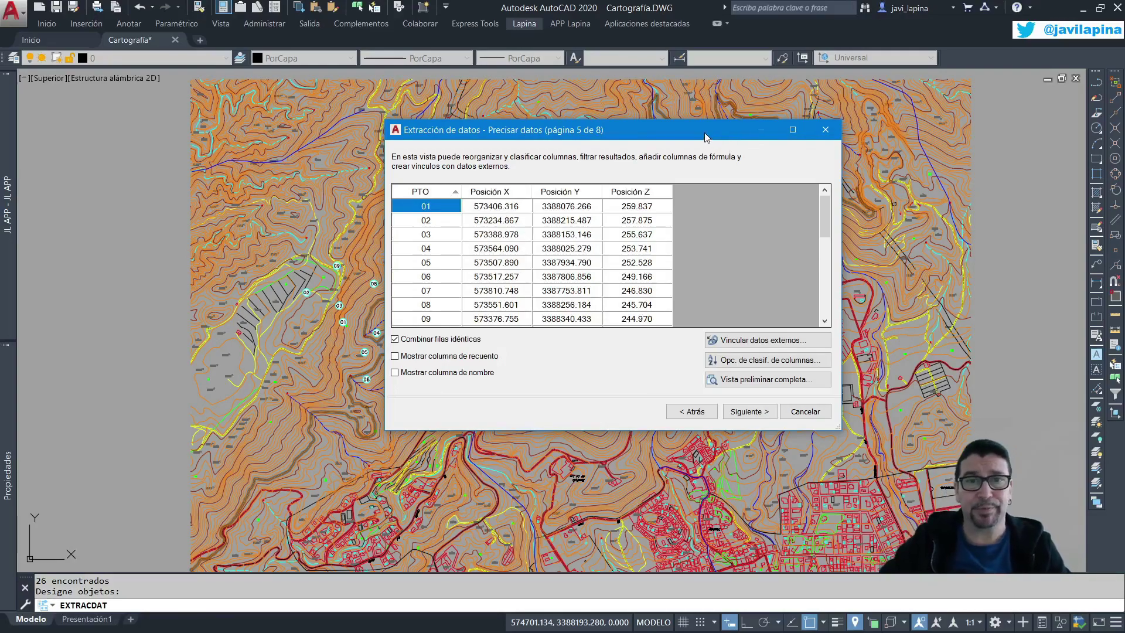
pyautogui.moveTo(707, 139); pyautogui.dragTo(735, 141)
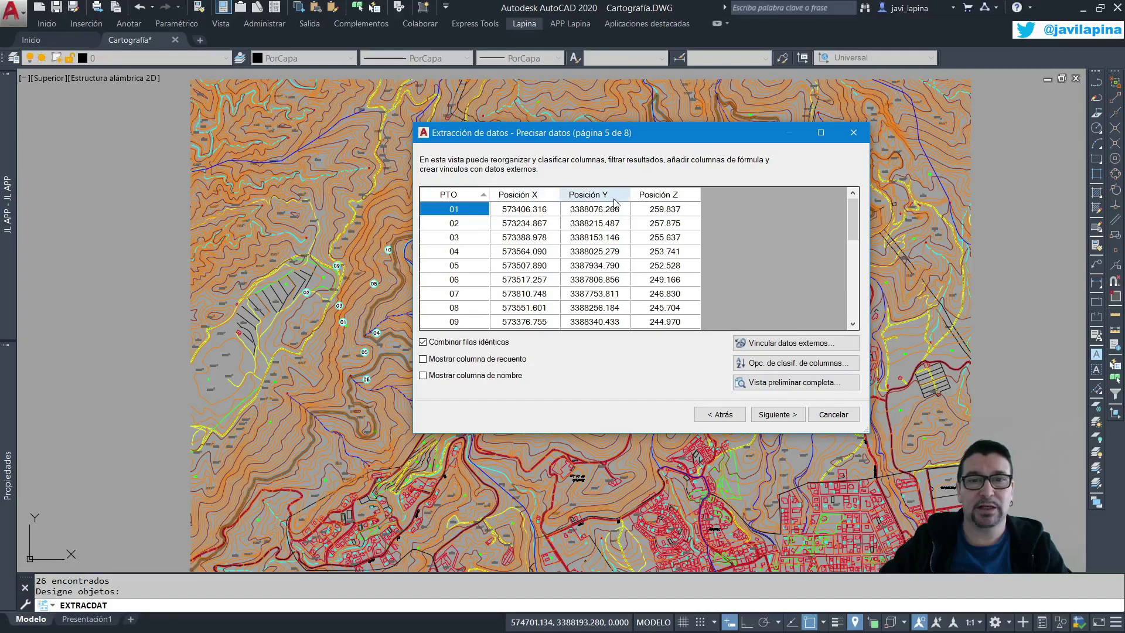
pyautogui.click(777, 415)
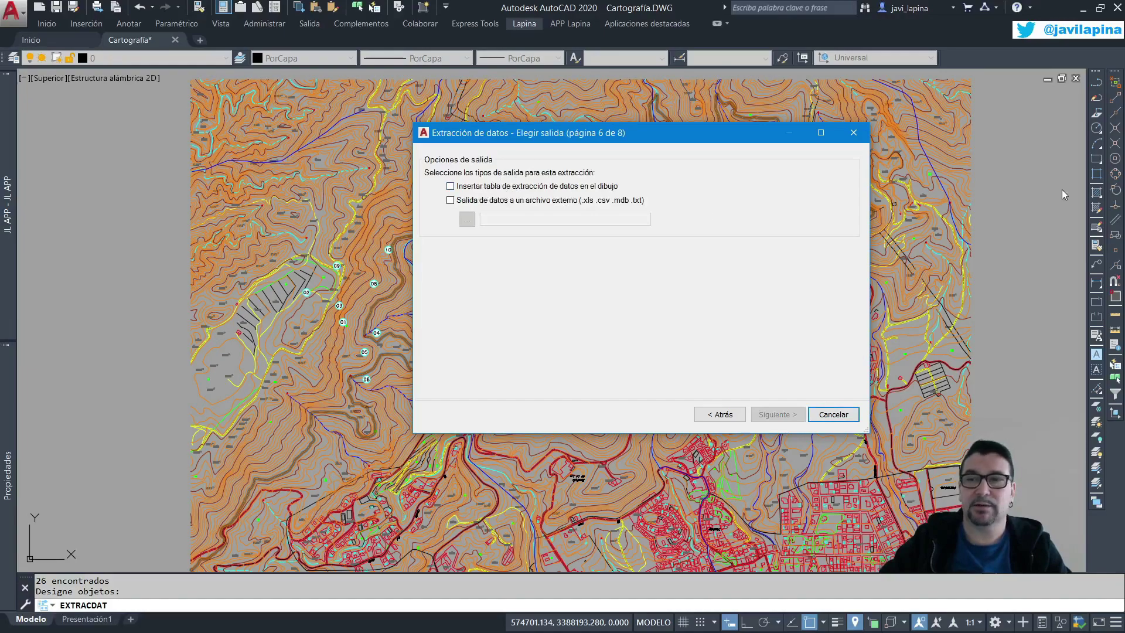
# Step: Output the data to the external file pto repla.xls and finish the extraction
pyautogui.click(493, 203)
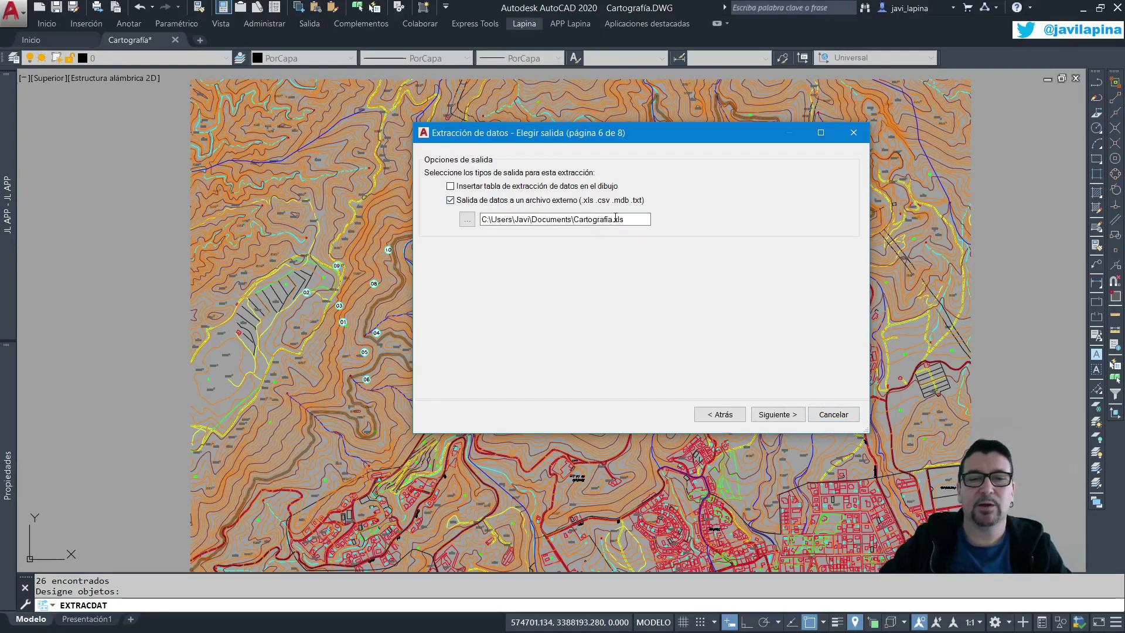
pyautogui.moveTo(575, 219); pyautogui.dragTo(586, 219)
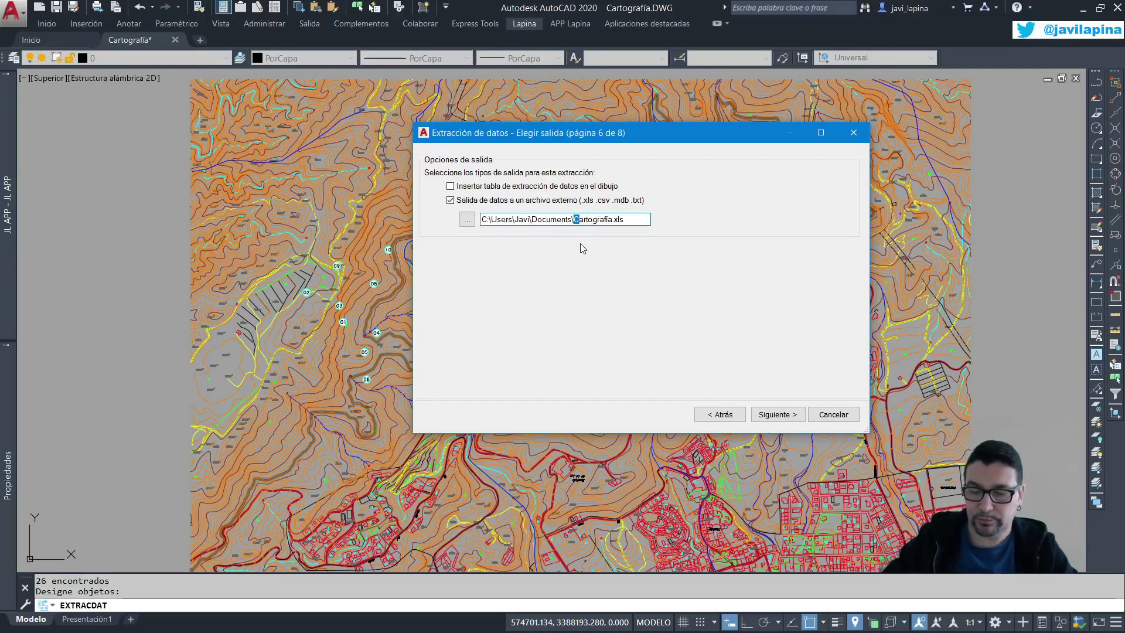
pyautogui.press('BackSpace')
pyautogui.press('Delete')
pyautogui.press('Delete')
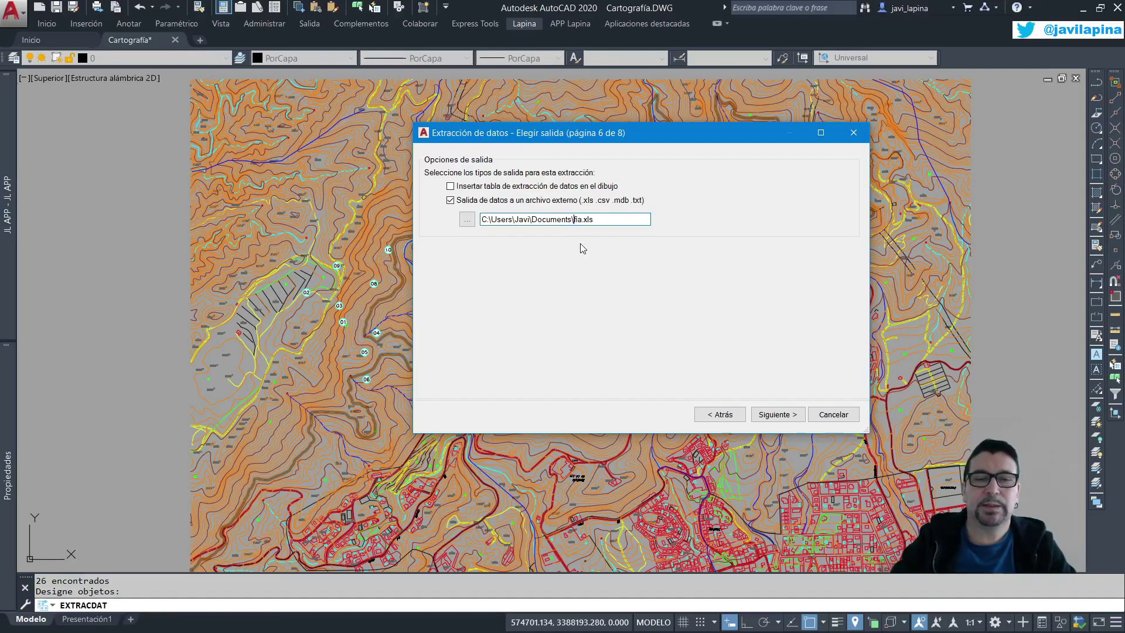
pyautogui.write('pto')
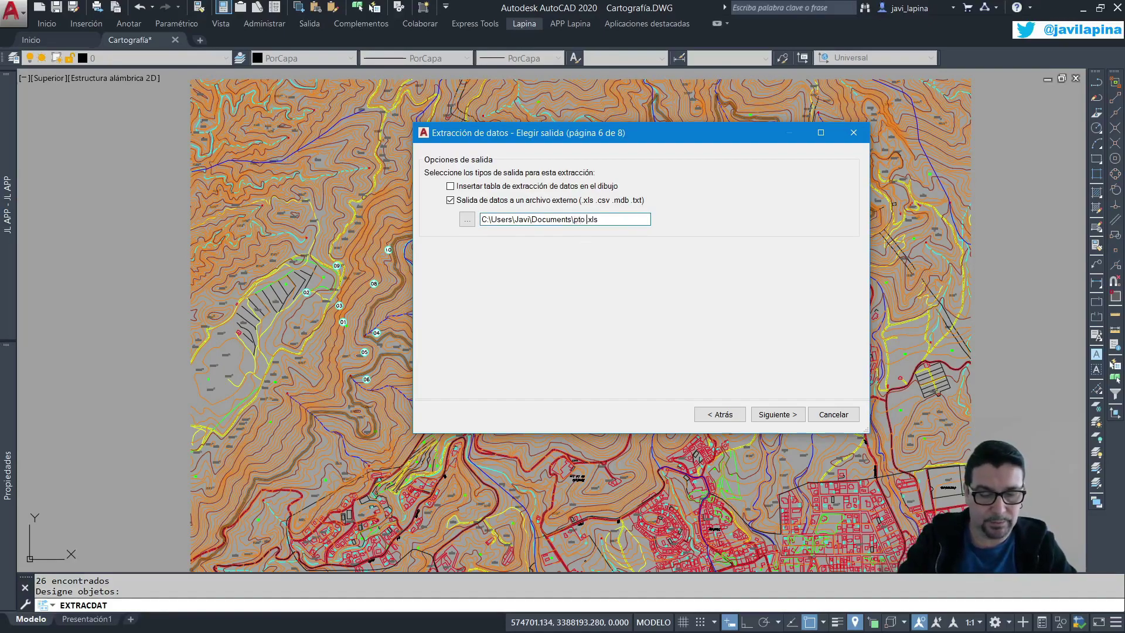
pyautogui.write(' repla')
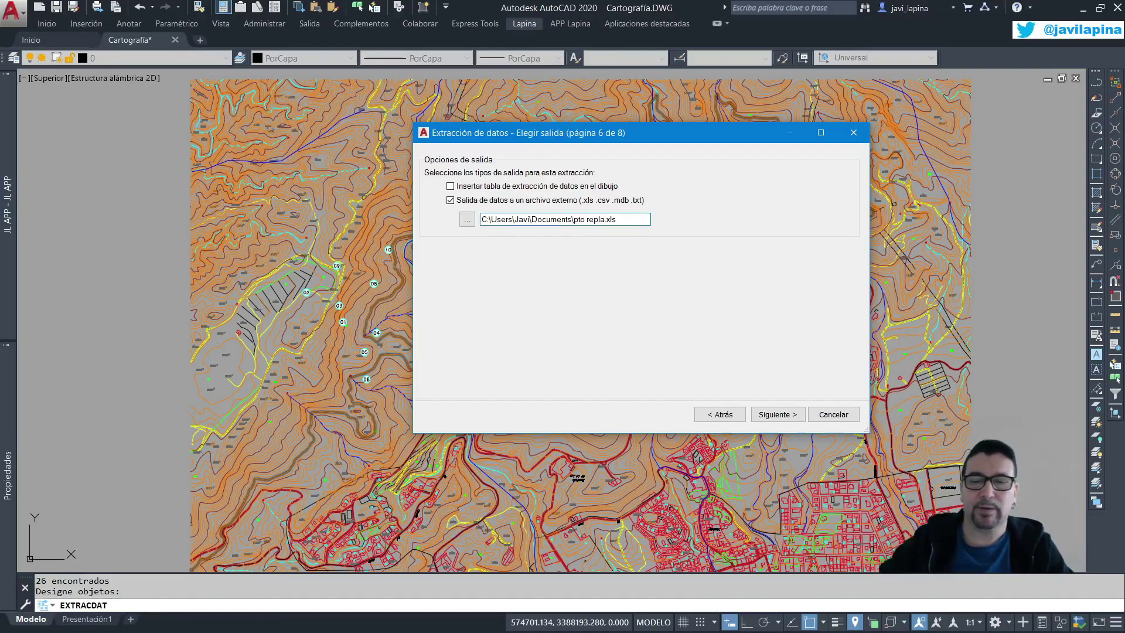
pyautogui.click(773, 416)
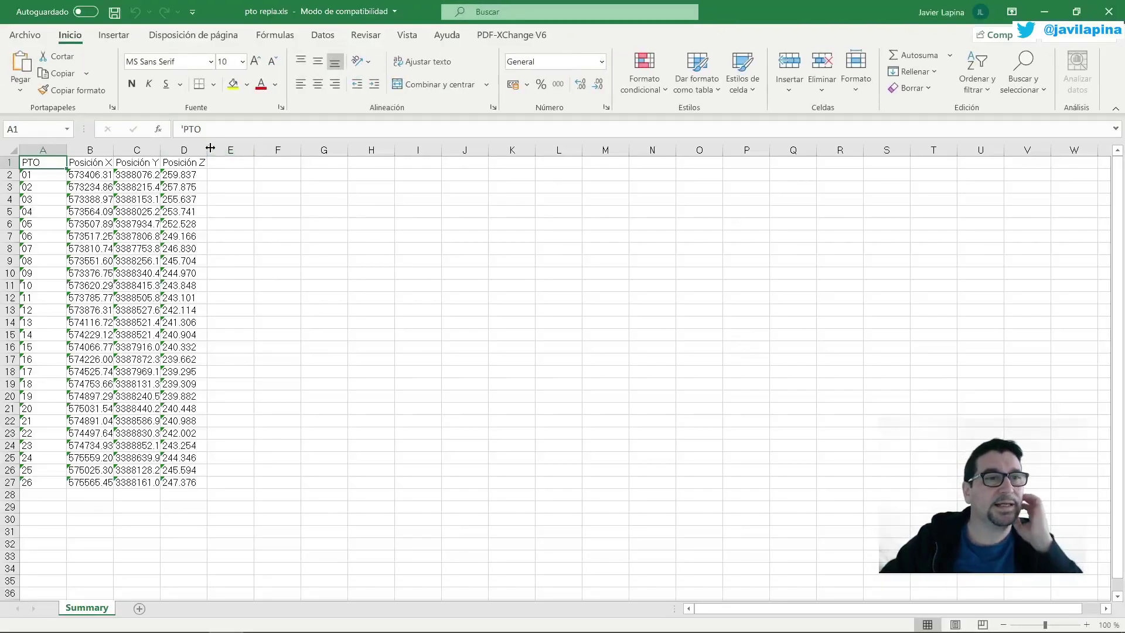
# Step: Widen columns B, C and D so the X, Y, Z coordinates display fully
pyautogui.moveTo(210, 148)
pyautogui.mouseDown()
pyautogui.moveTo(225, 148)
pyautogui.moveTo(197, 149)
pyautogui.mouseUp()
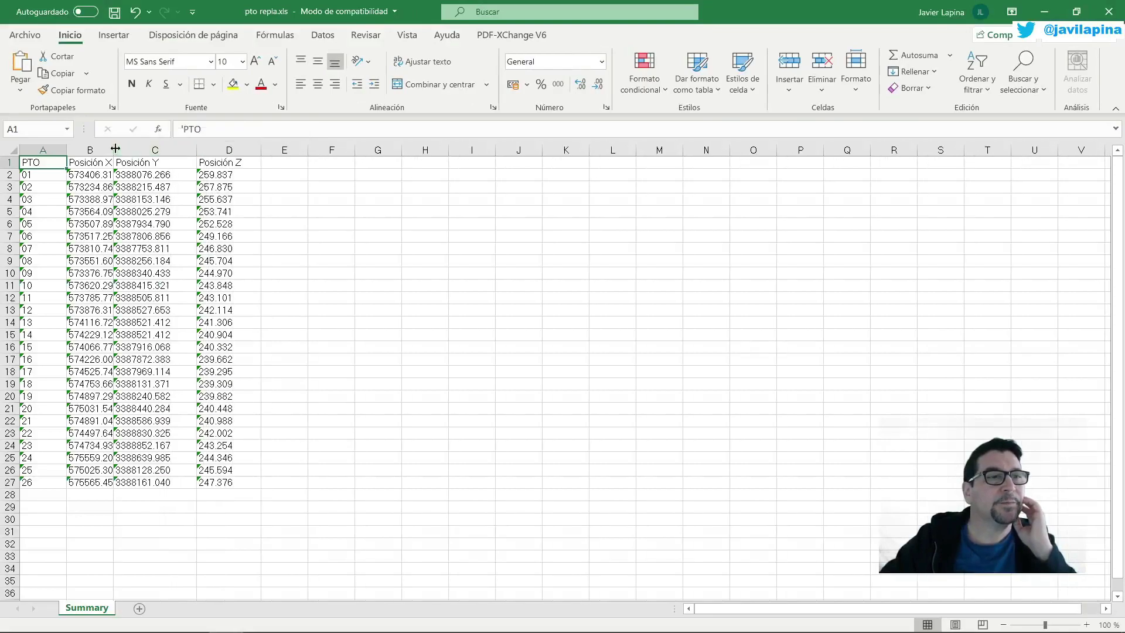
pyautogui.moveTo(116, 148); pyautogui.dragTo(137, 148)
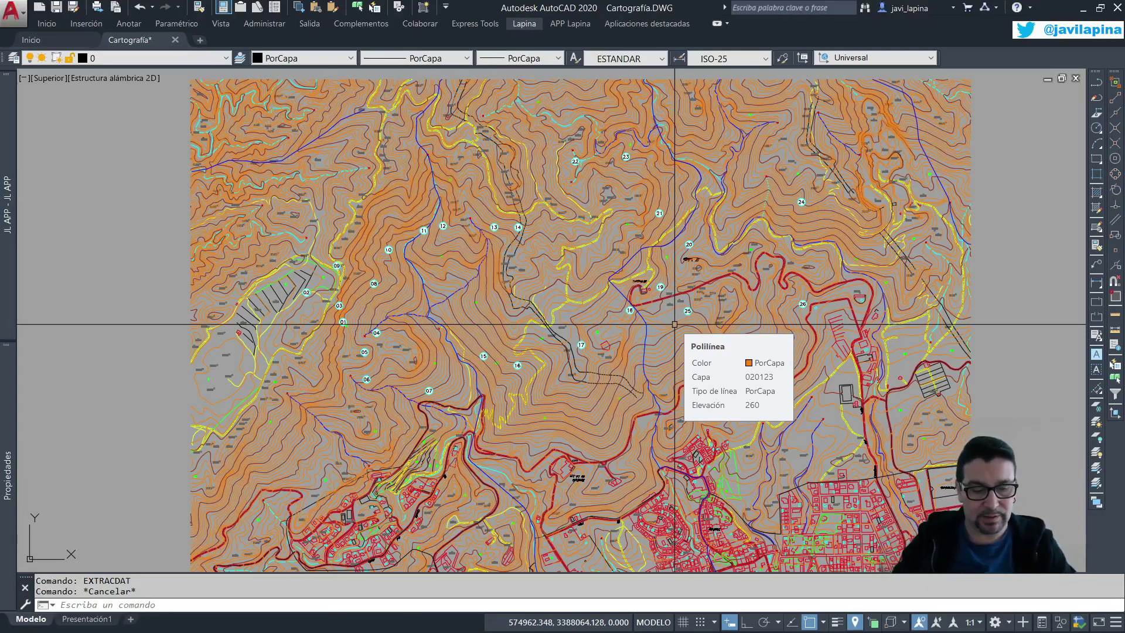
# Step: Reopen the saved pto repla.dxe extraction for editing via EXTRACDAT
pyautogui.write('EXTRACDAT')
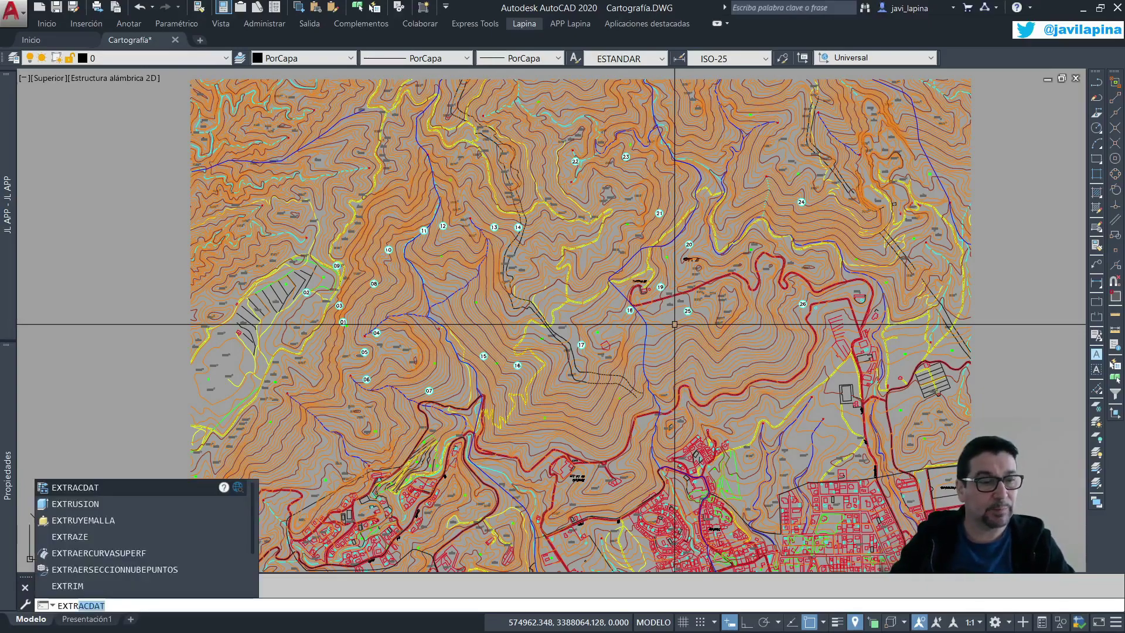
pyautogui.press('Return')
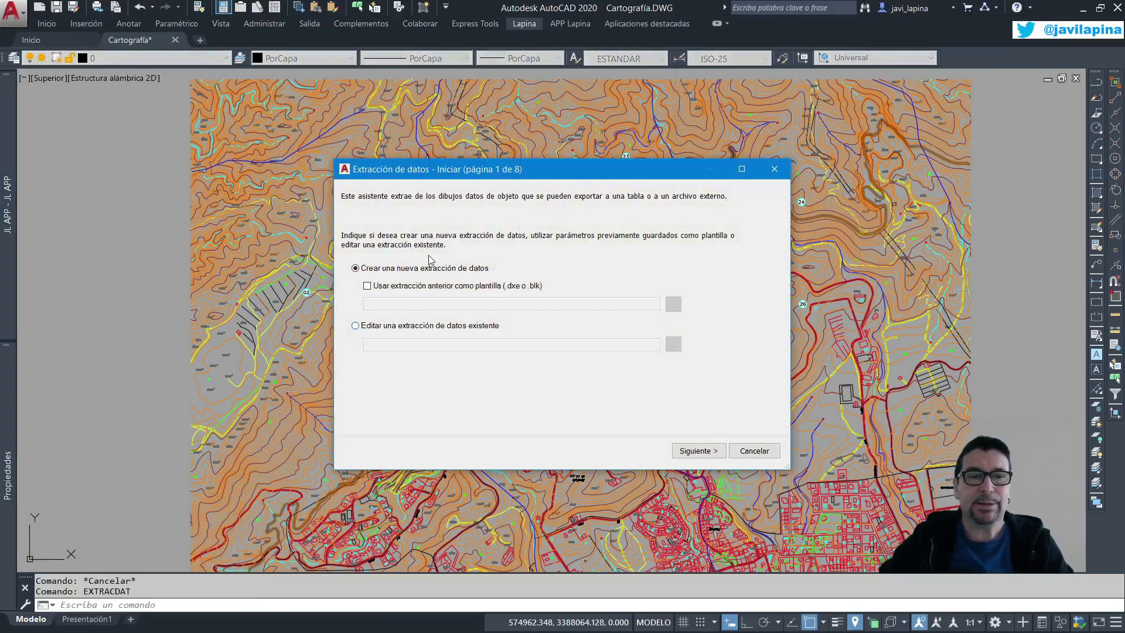
pyautogui.click(377, 327)
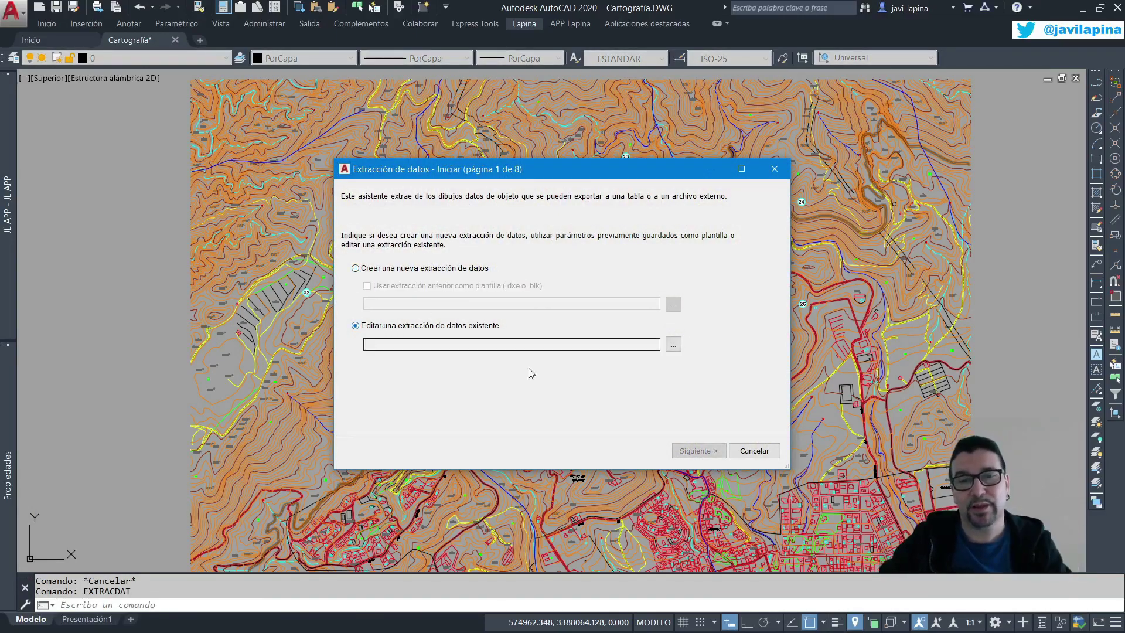
pyautogui.click(673, 347)
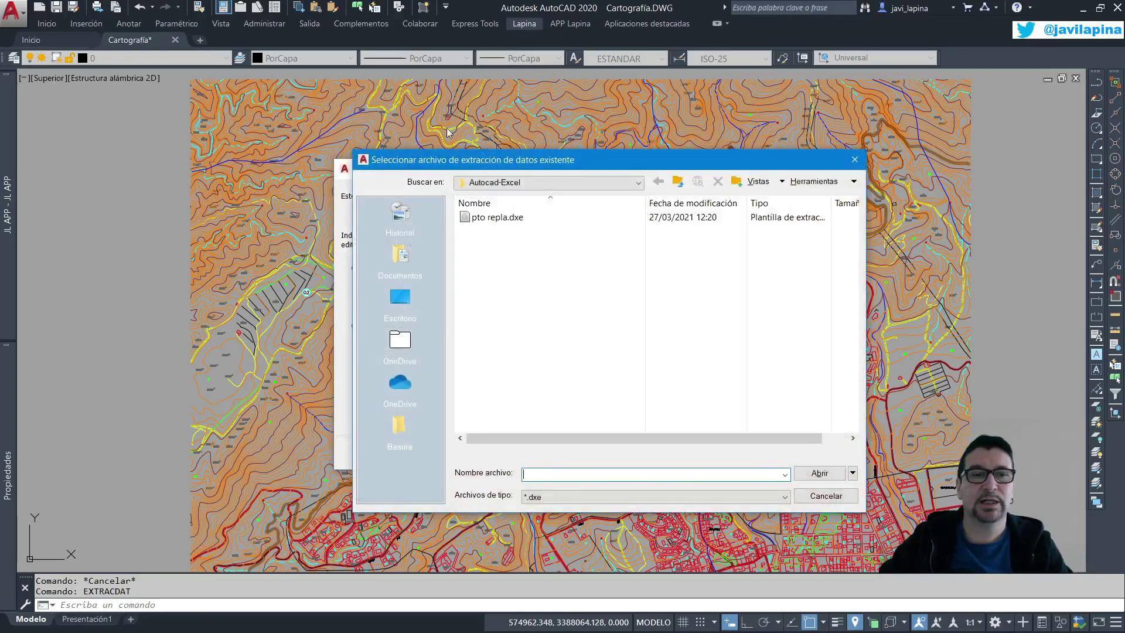
pyautogui.click(489, 221)
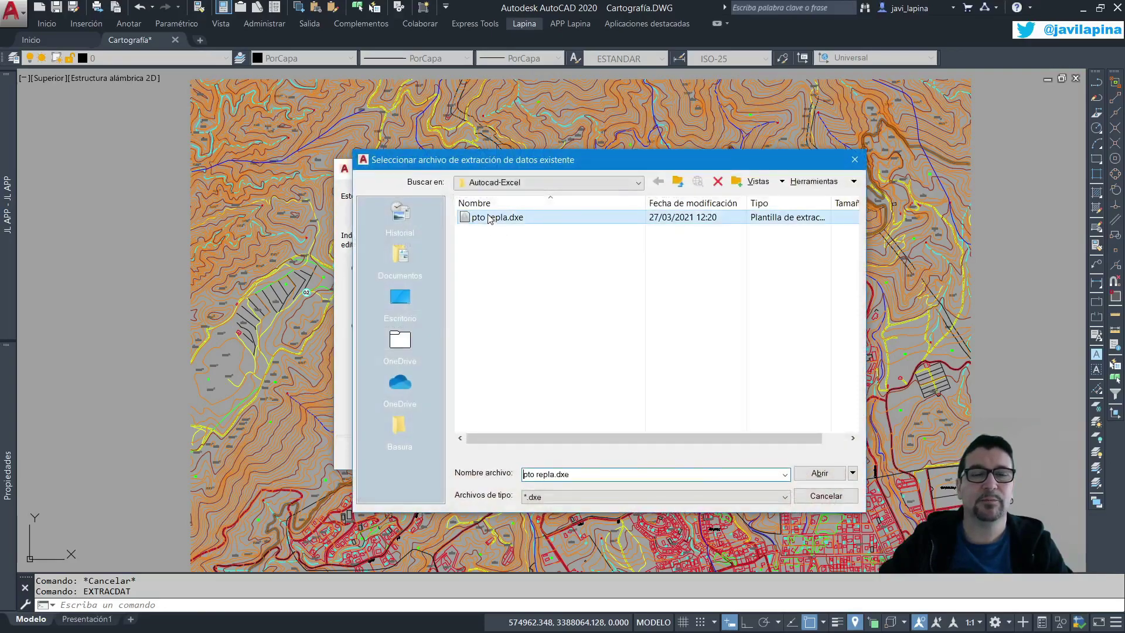
pyautogui.click(819, 473)
# Step: Advance through the saved source, object, property and table settings to the output page
pyautogui.click(703, 453)
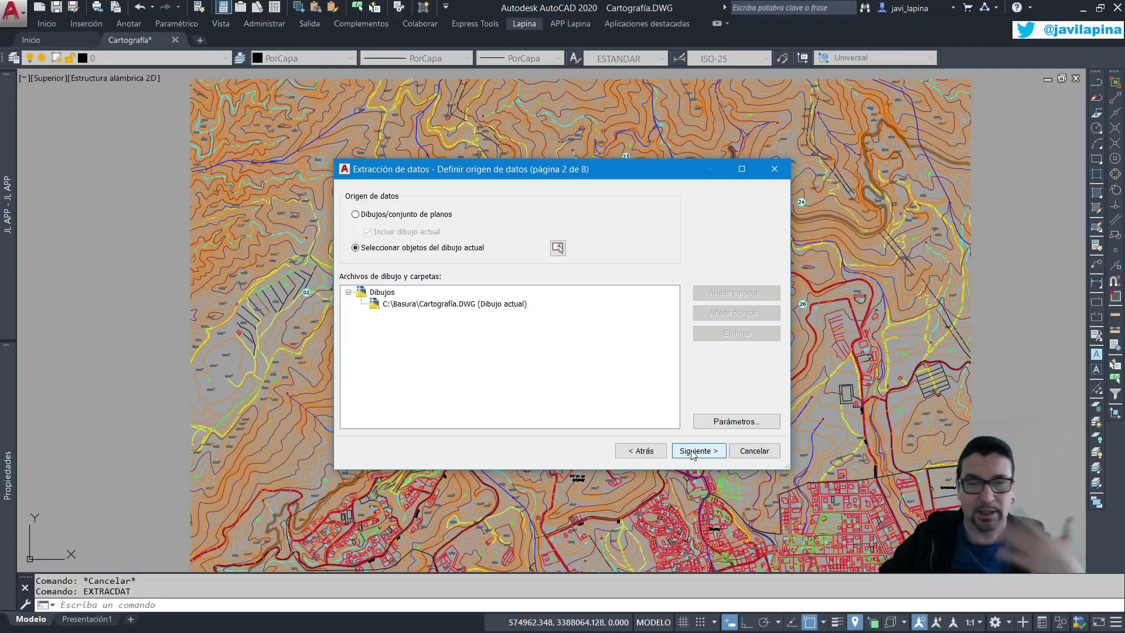
pyautogui.click(695, 453)
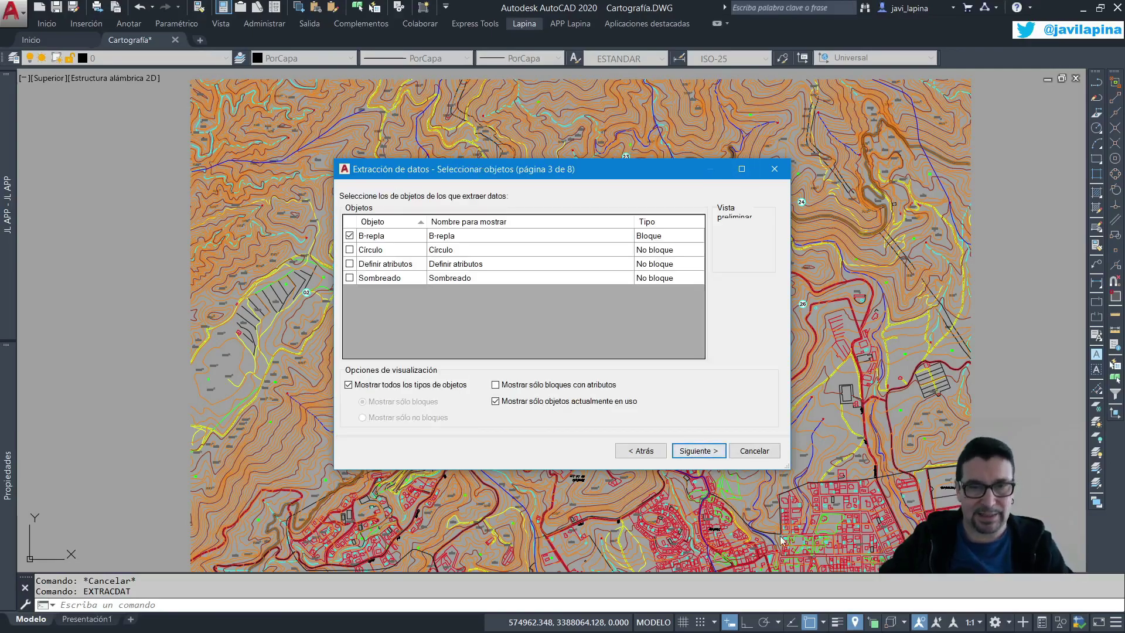
pyautogui.click(698, 454)
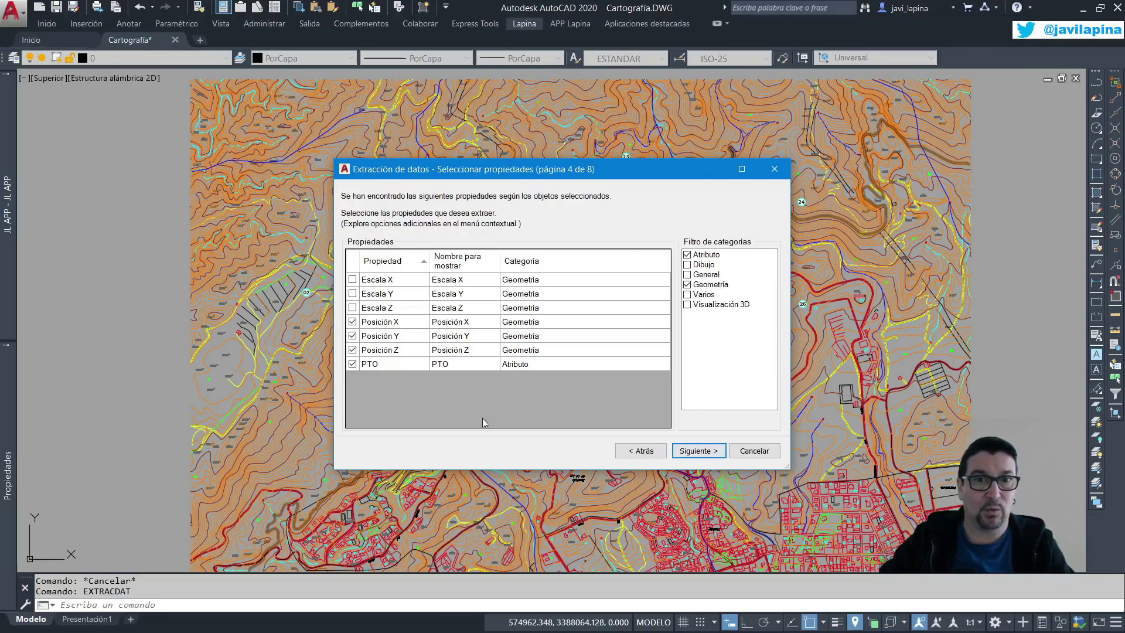
pyautogui.click(697, 450)
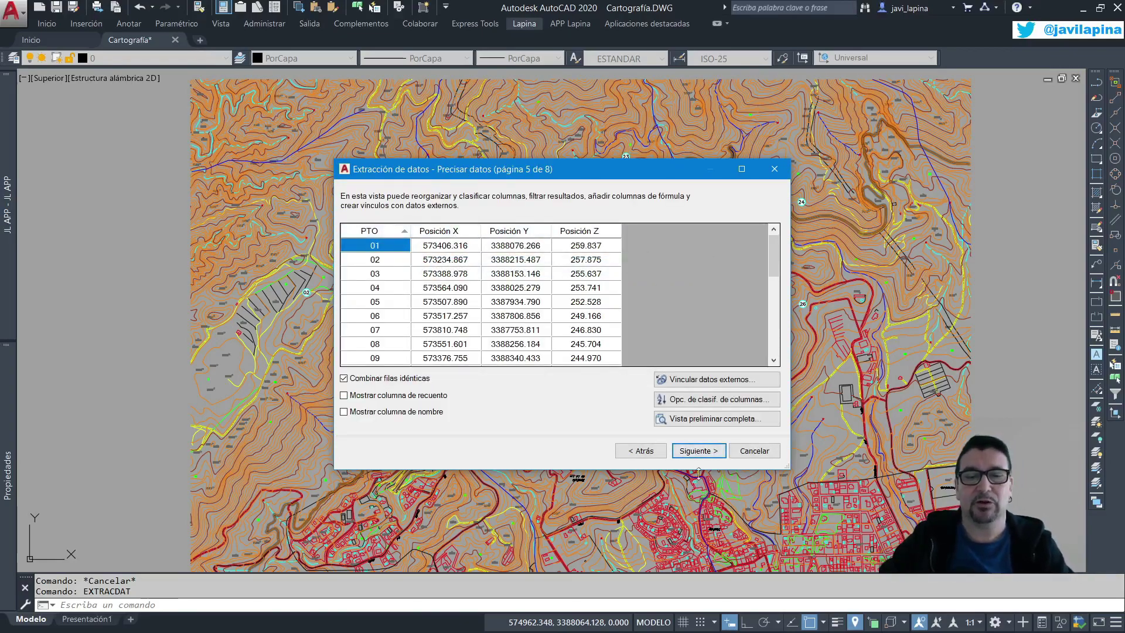
pyautogui.click(703, 452)
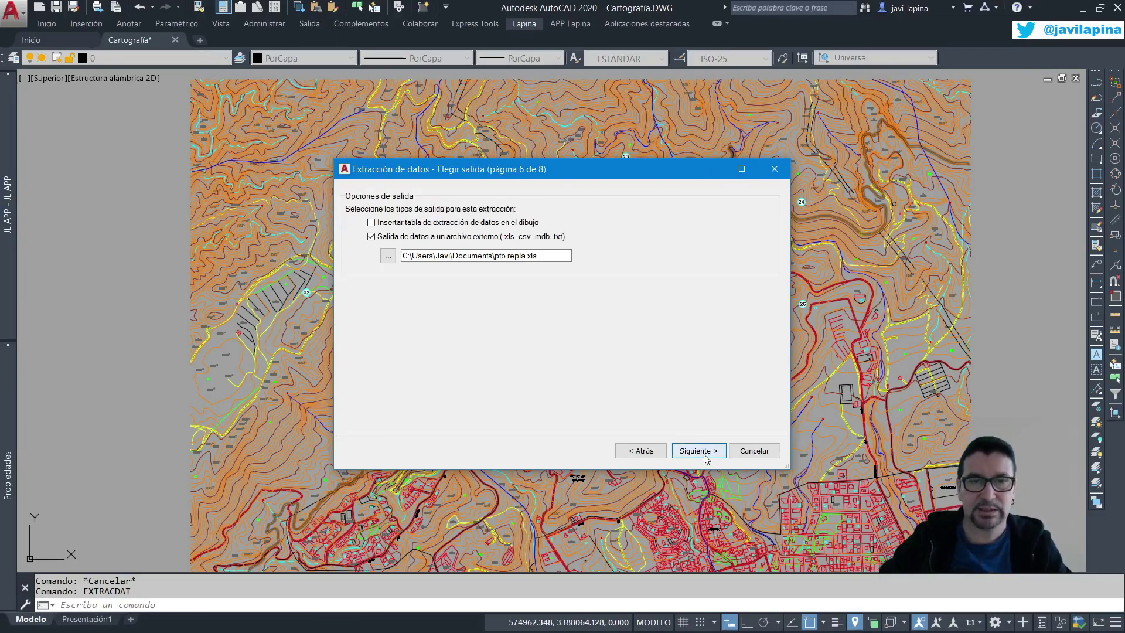
# Step: Switch output to an in-drawing Standard-style table titled 'cuadro de replanteo', dropping the external file
pyautogui.click(407, 223)
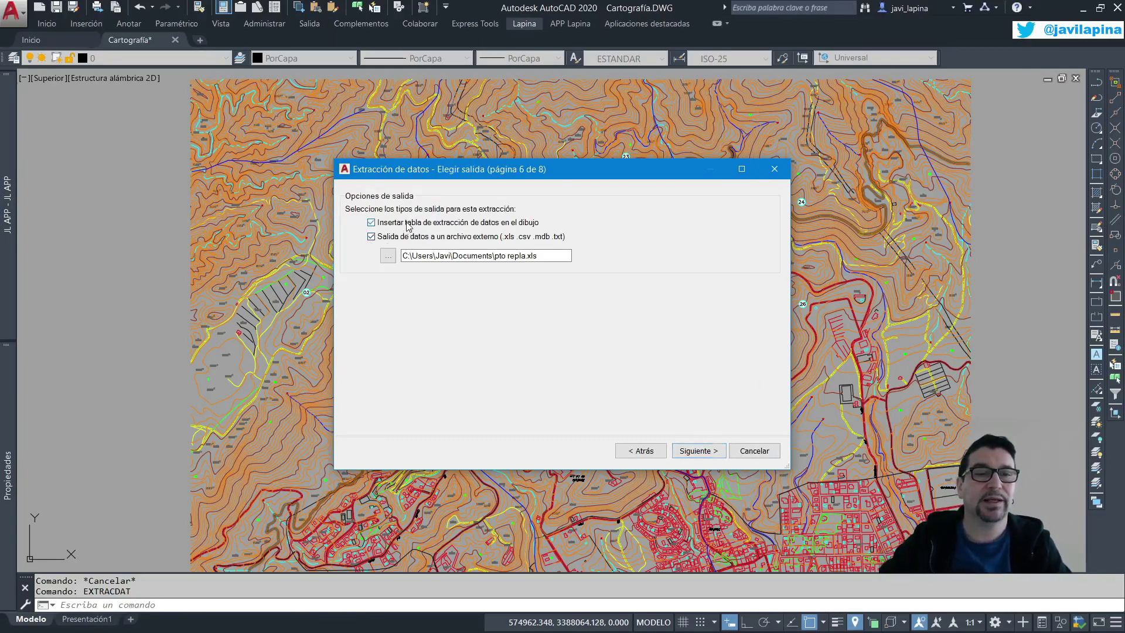
pyautogui.click(371, 237)
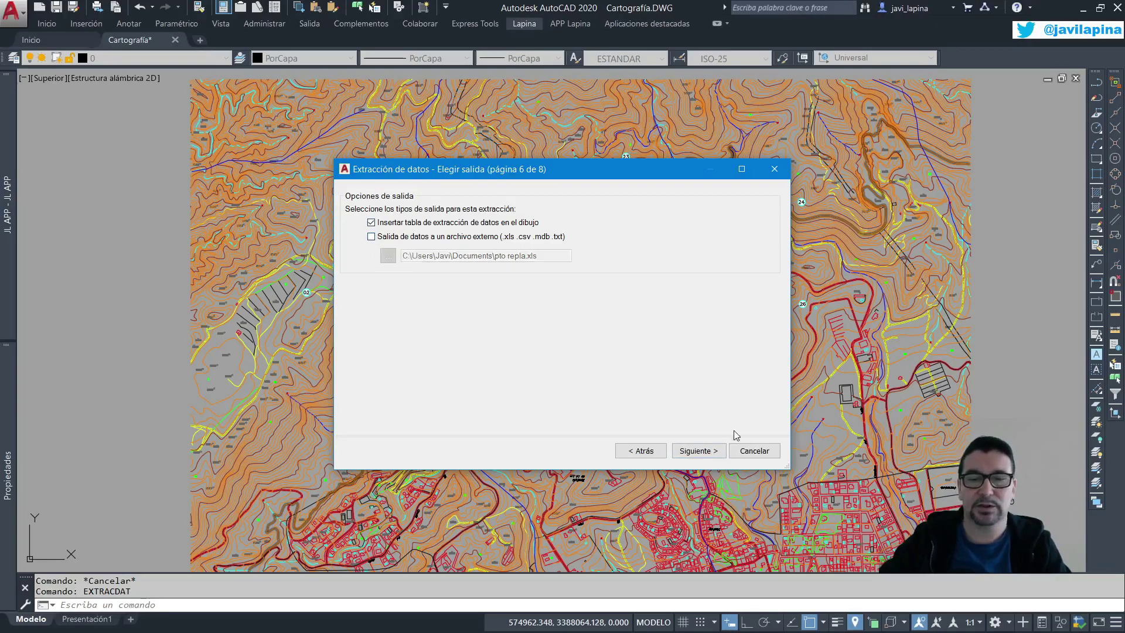
pyautogui.click(699, 451)
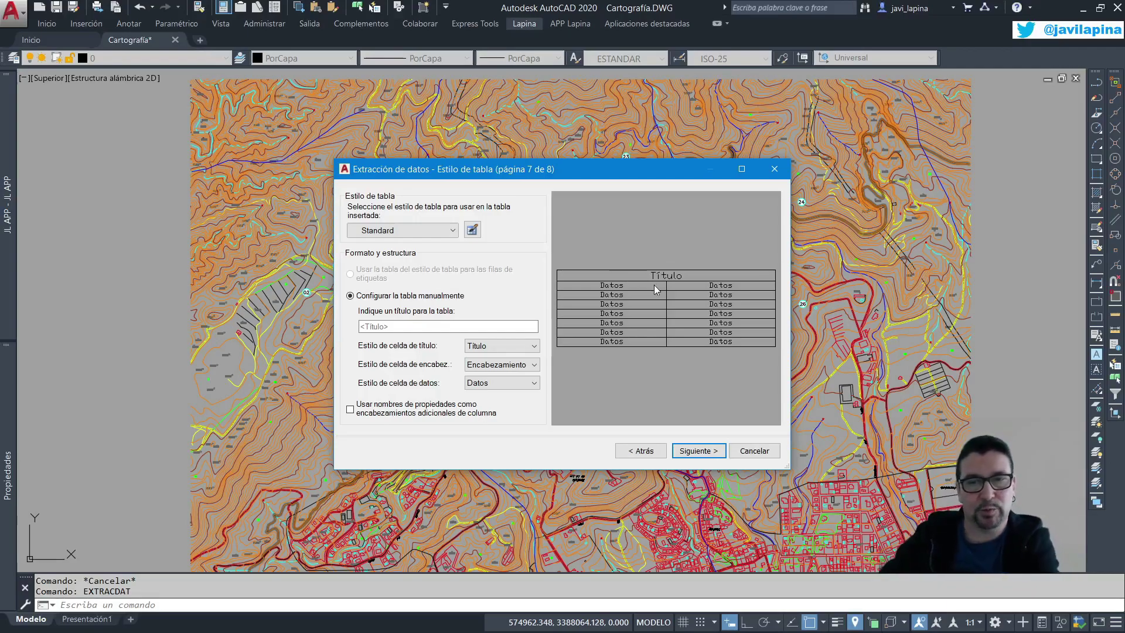
pyautogui.click(451, 234)
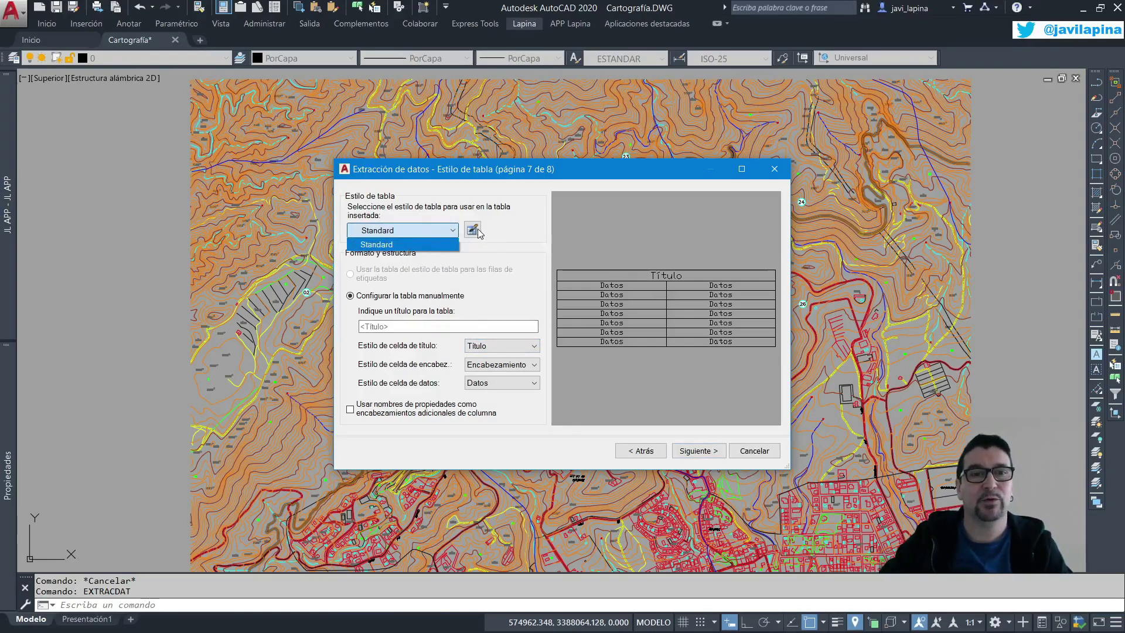
pyautogui.click(509, 239)
pyautogui.click(527, 326)
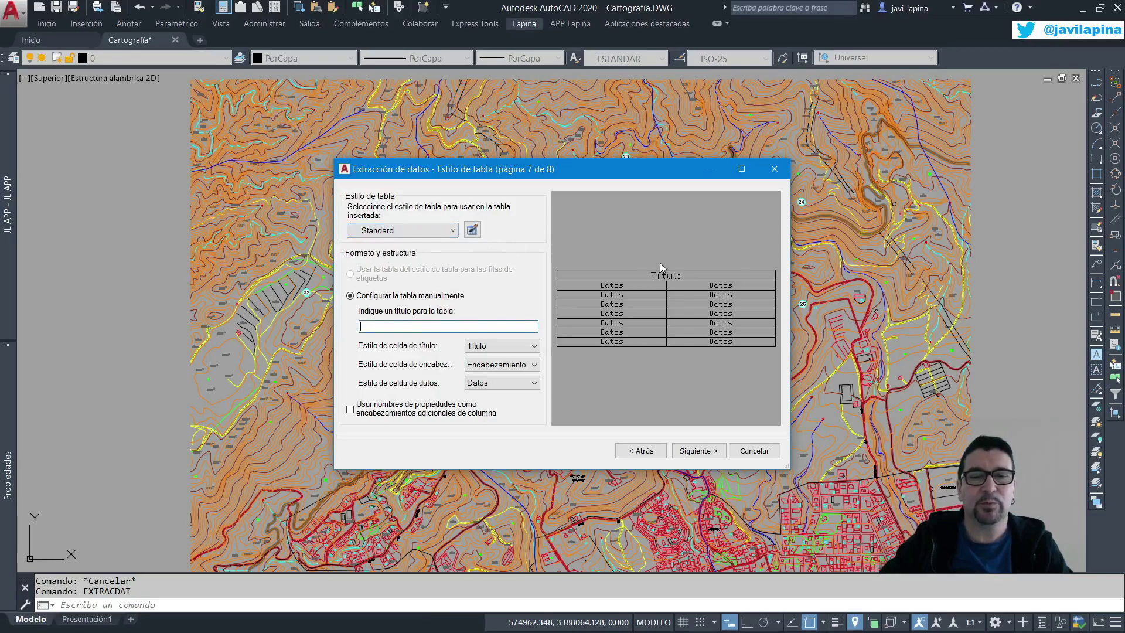
pyautogui.write('cuadro de reaplanteo')
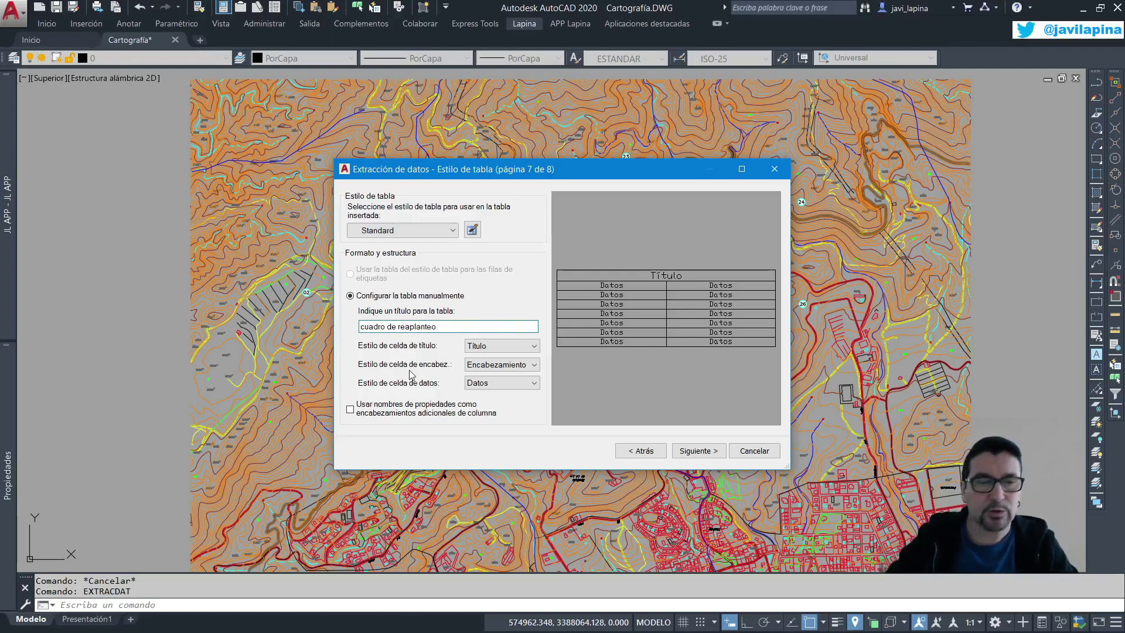
pyautogui.press('BackSpace')
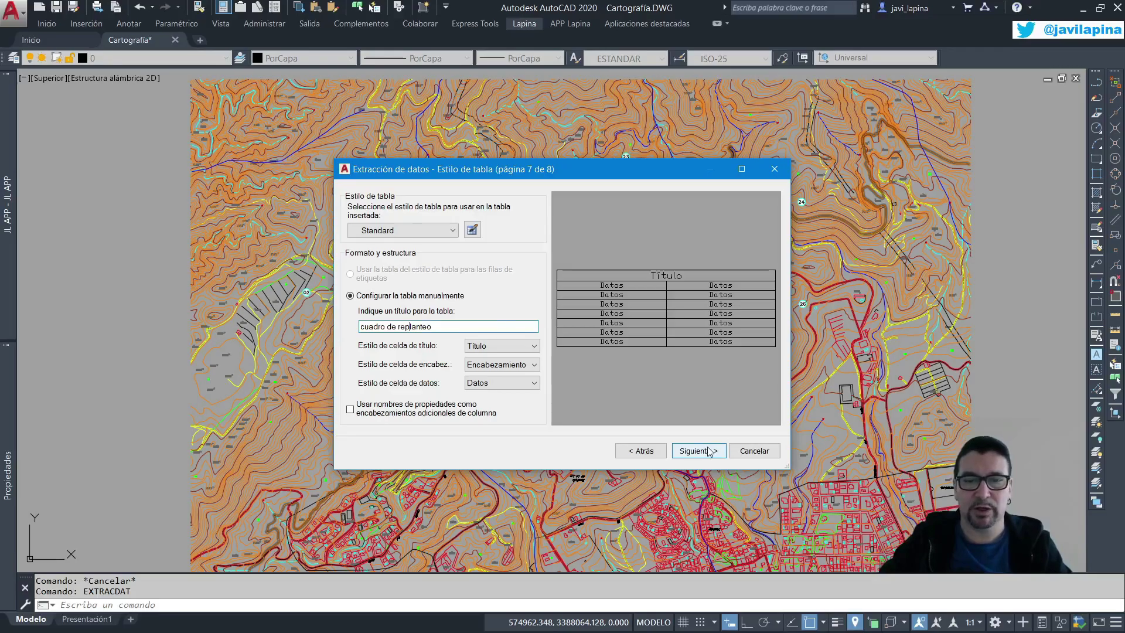
pyautogui.click(711, 452)
pyautogui.click(703, 451)
pyautogui.scroll(-4, 711, 344)
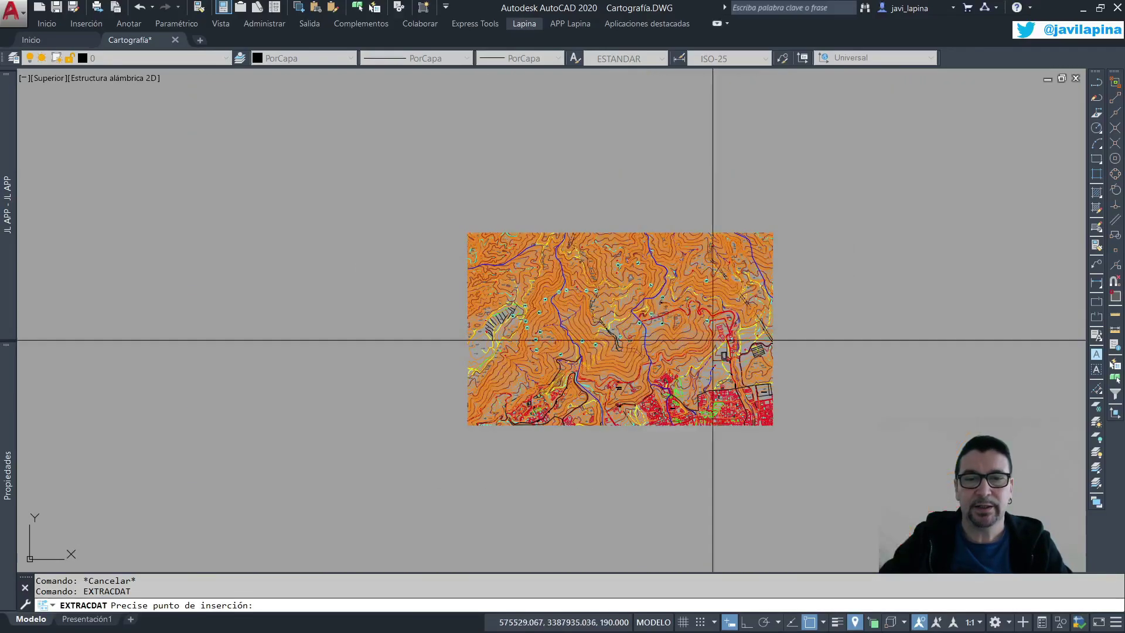
pyautogui.scroll(2, 660, 307)
pyautogui.scroll(2, 701, 326)
pyautogui.scroll(3, 701, 327)
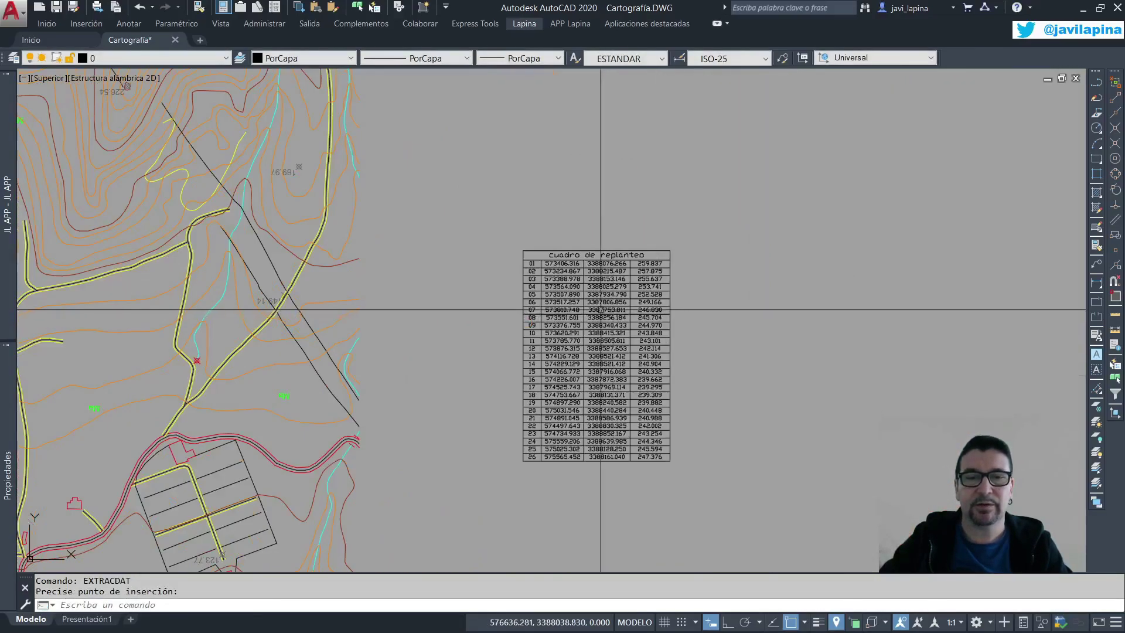
pyautogui.scroll(2, 731, 302)
pyautogui.scroll(1, 542, 250)
pyautogui.click(541, 251)
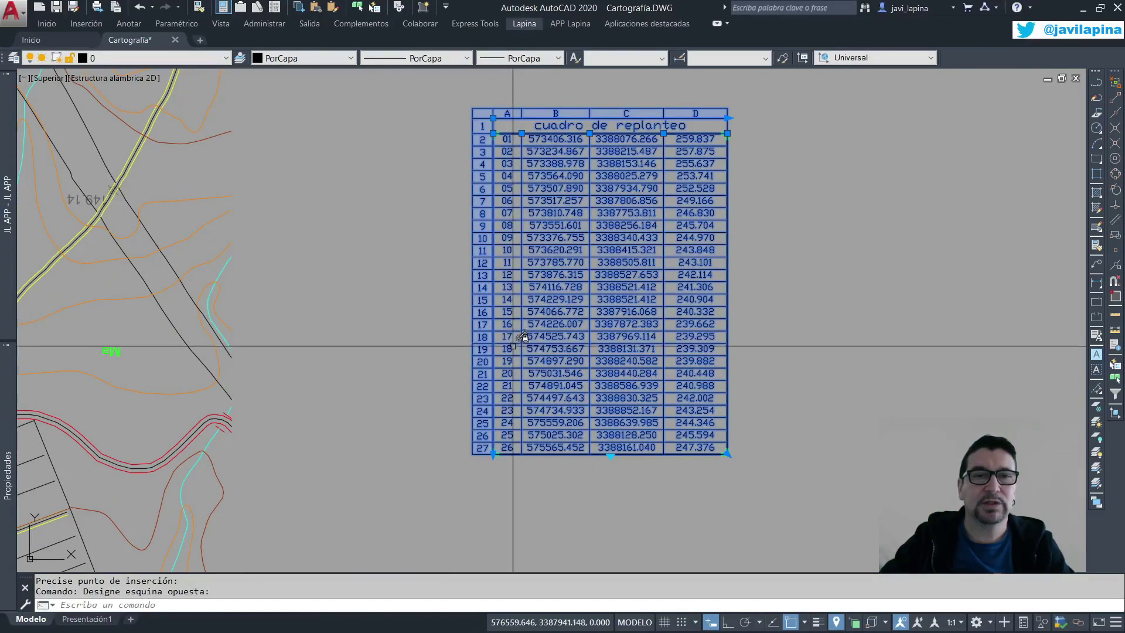
pyautogui.scroll(-5, 516, 346)
pyautogui.press('Escape')
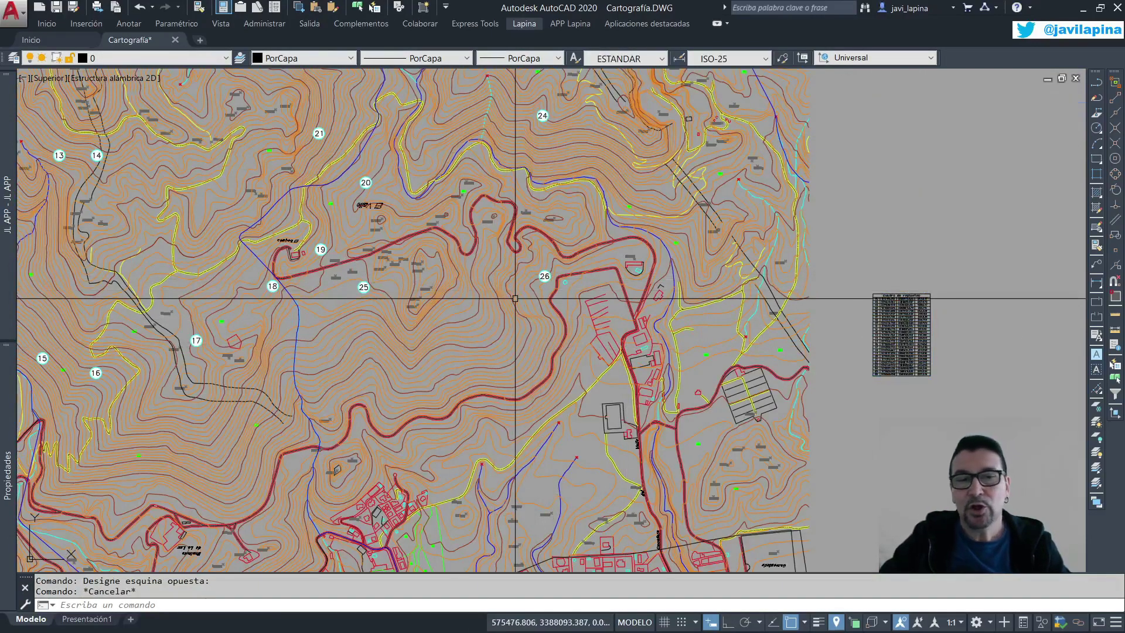
pyautogui.scroll(3, 891, 327)
pyautogui.scroll(-3, 520, 369)
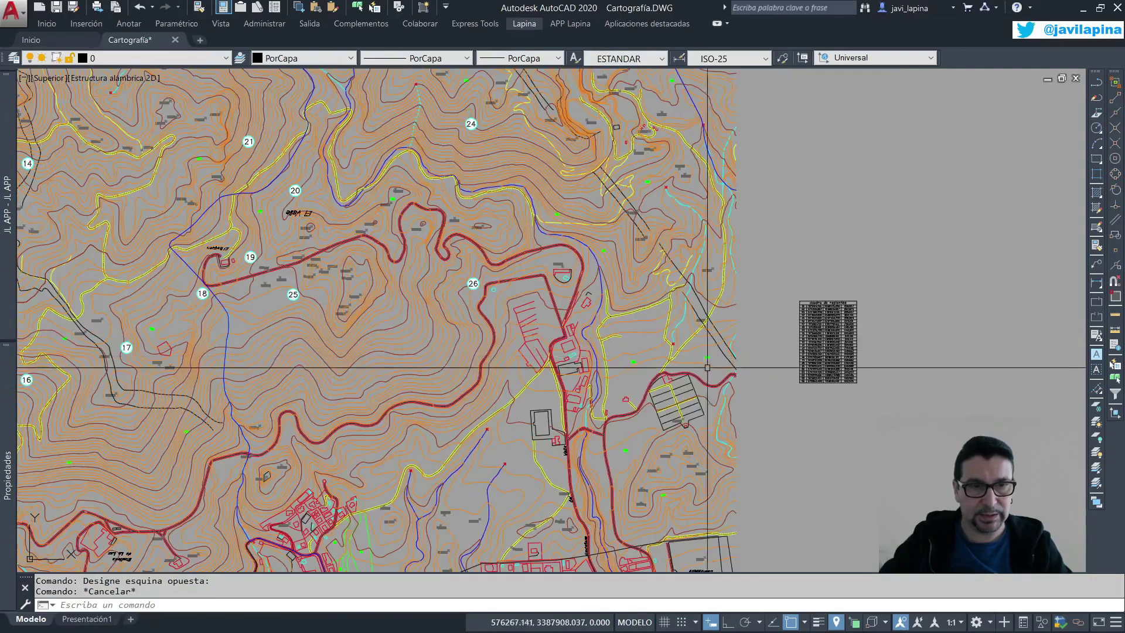
pyautogui.write('d')
pyautogui.press('Return')
pyautogui.click(468, 289)
pyautogui.press('Return')
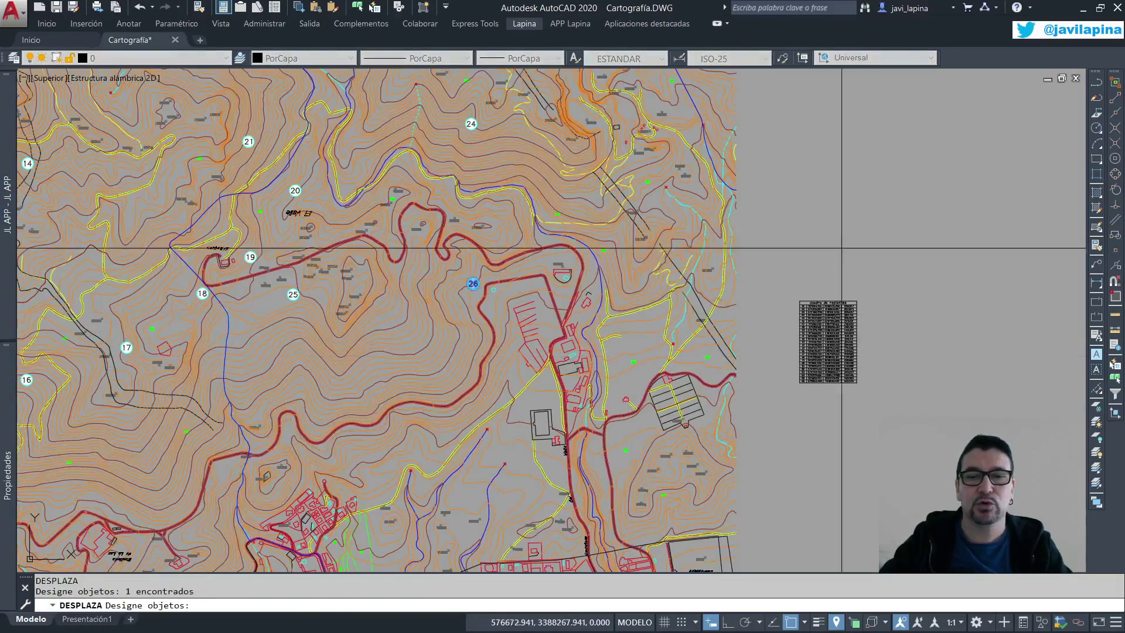
pyautogui.click(726, 334)
pyautogui.click(827, 303)
pyautogui.scroll(8, 852, 335)
pyautogui.press('Escape')
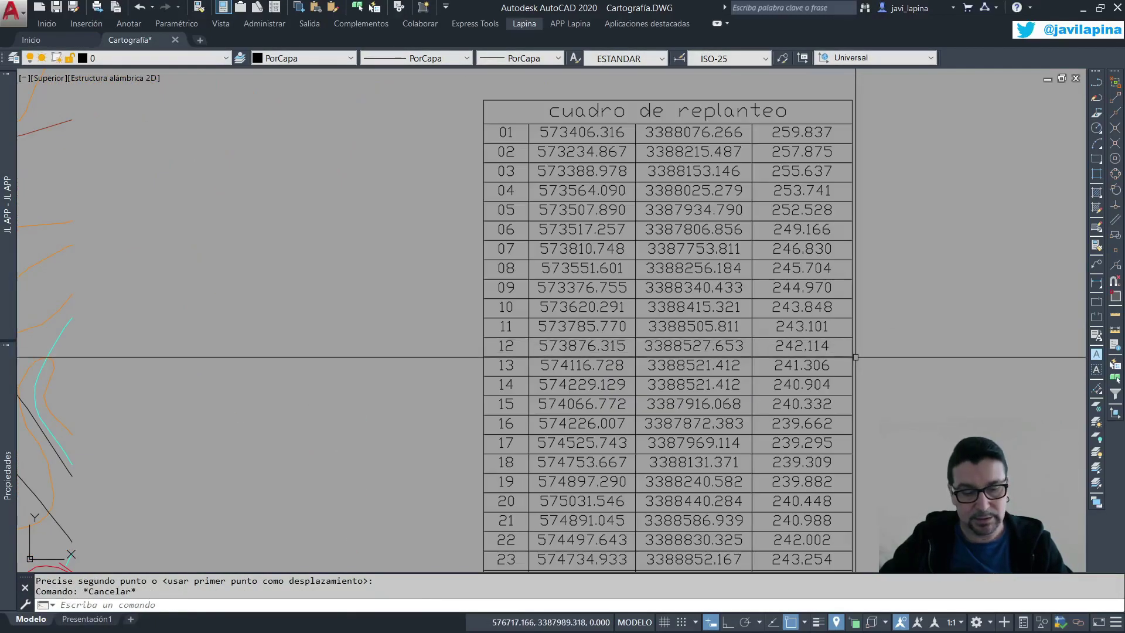
pyautogui.write('rg')
pyautogui.press('Return')
pyautogui.moveTo(742, 511); pyautogui.dragTo(731, 365, button='middle')
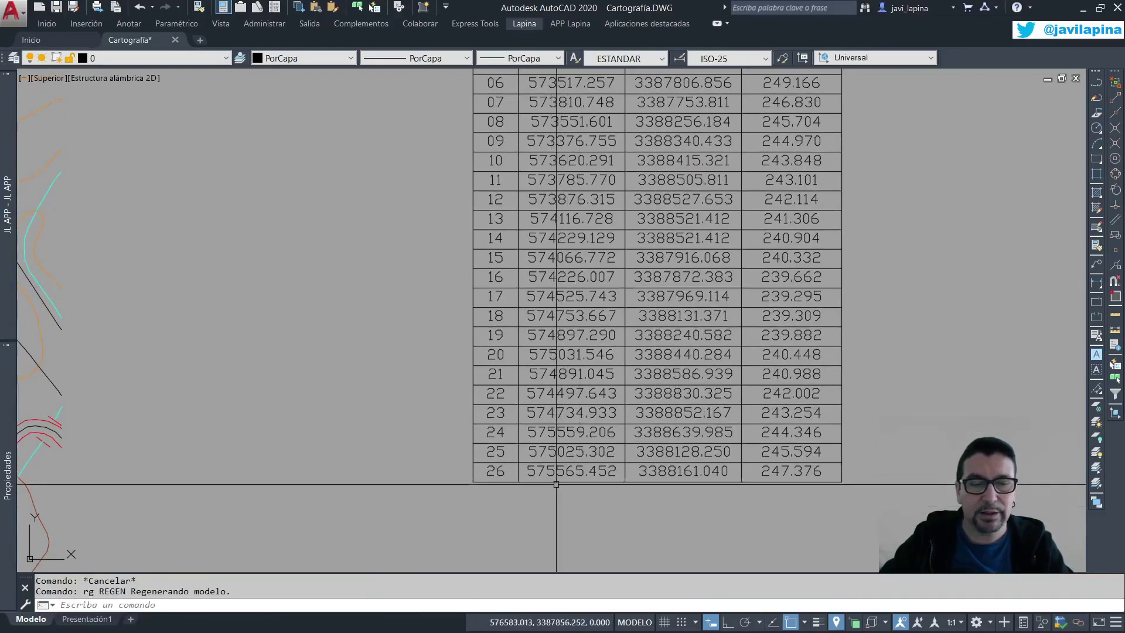
pyautogui.click(701, 469)
pyautogui.press('Escape')
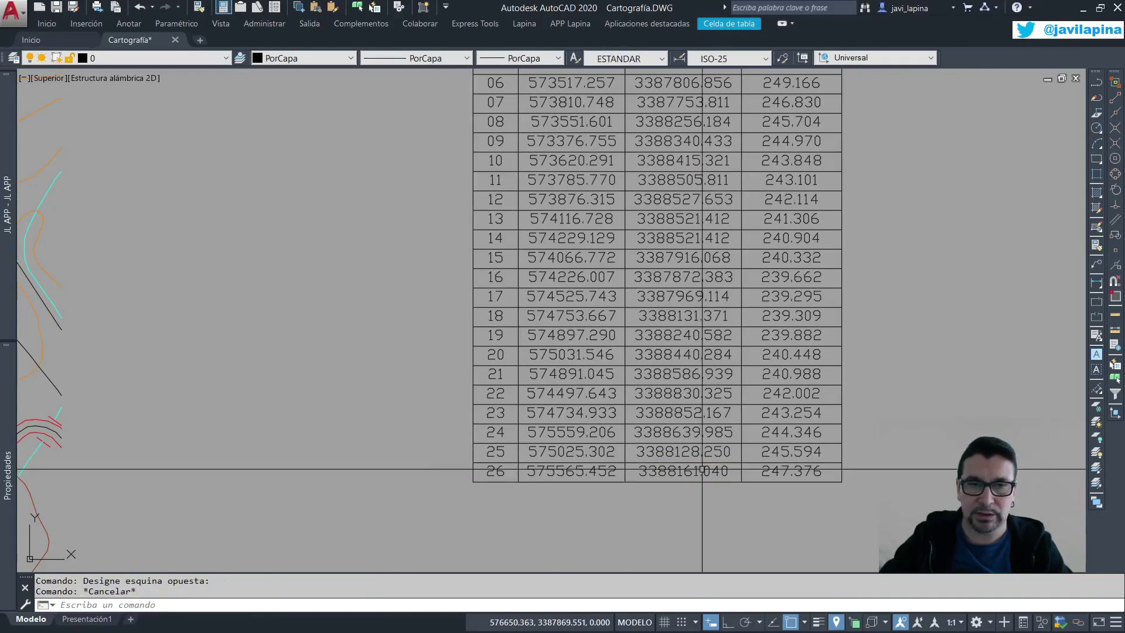
pyautogui.scroll(-10, 700, 469)
pyautogui.scroll(4, 573, 397)
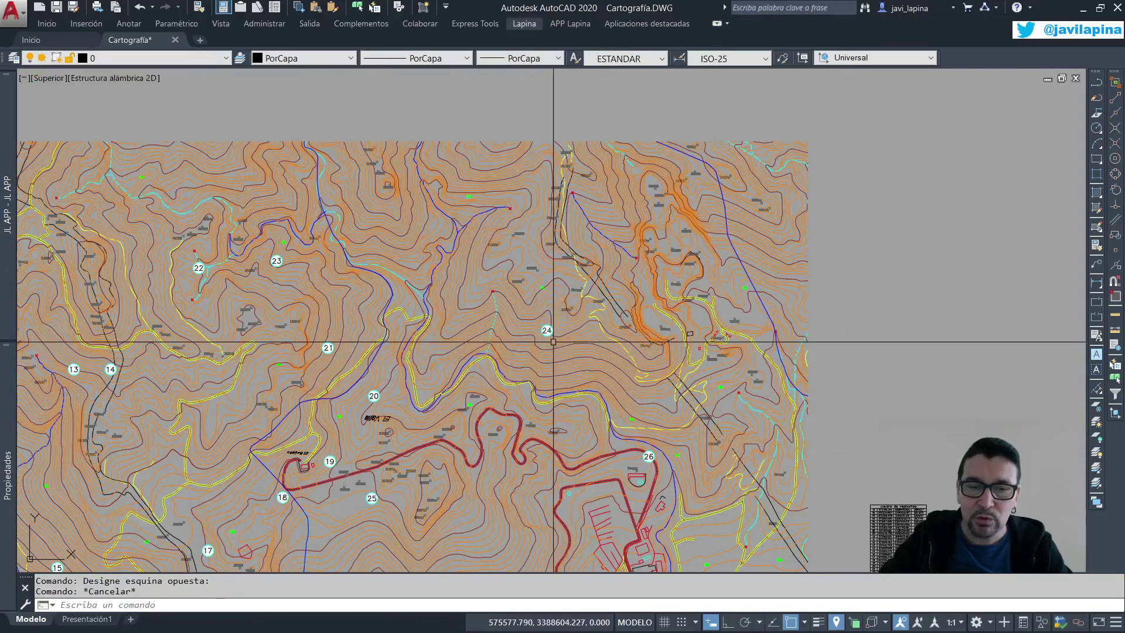
pyautogui.moveTo(857, 337); pyautogui.dragTo(827, 184, button='middle')
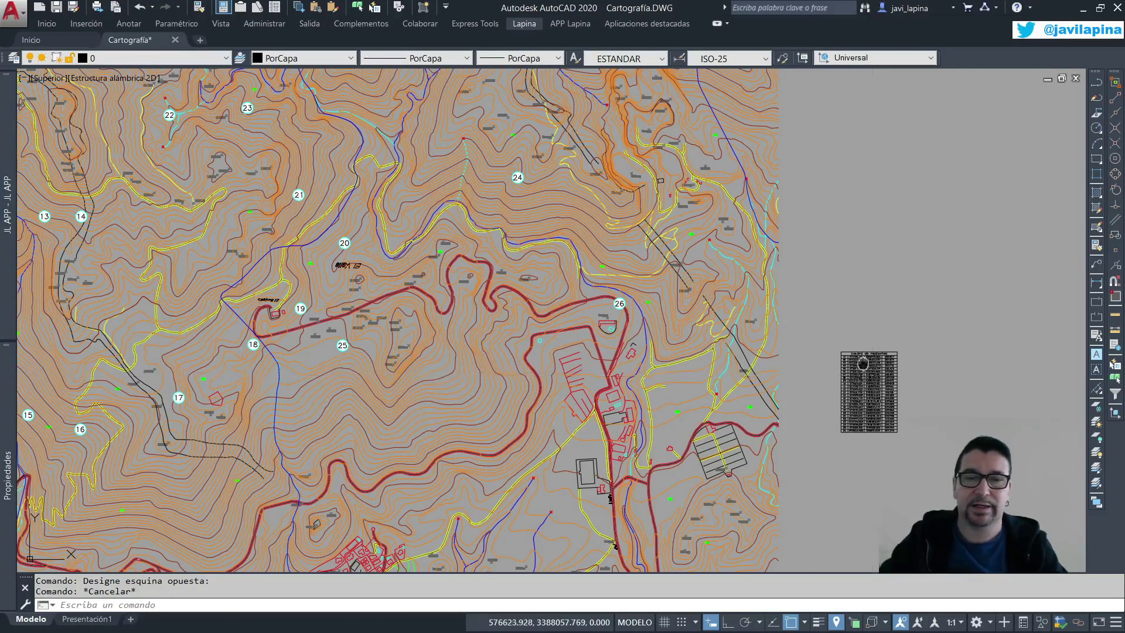
pyautogui.scroll(1, 877, 375)
pyautogui.scroll(1, 833, 376)
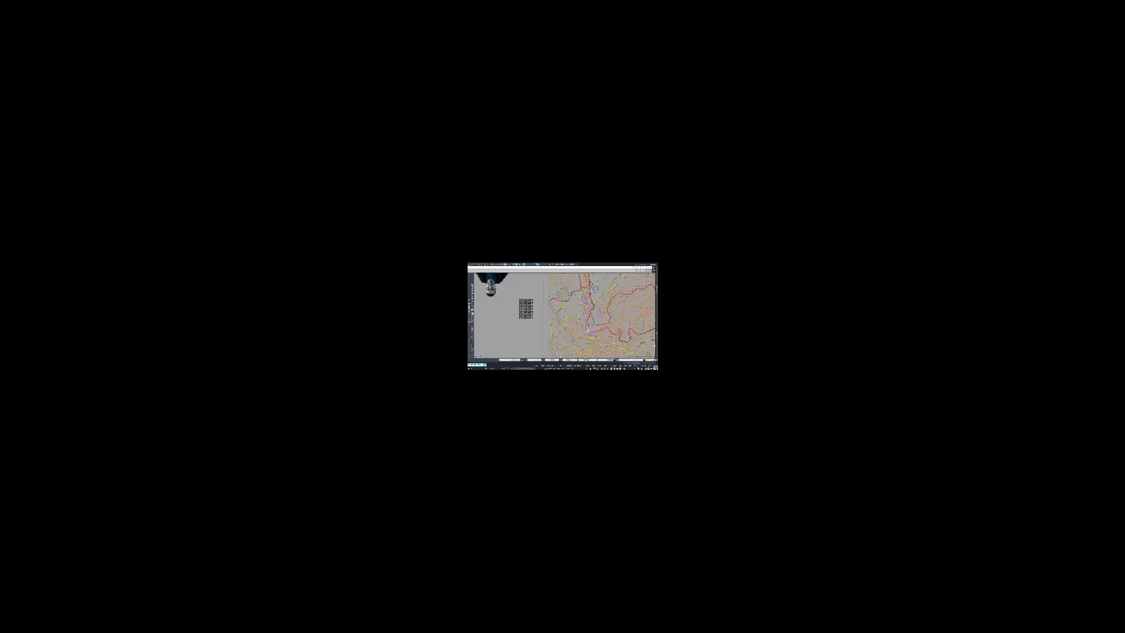
pyautogui.scroll(2, 598, 362)
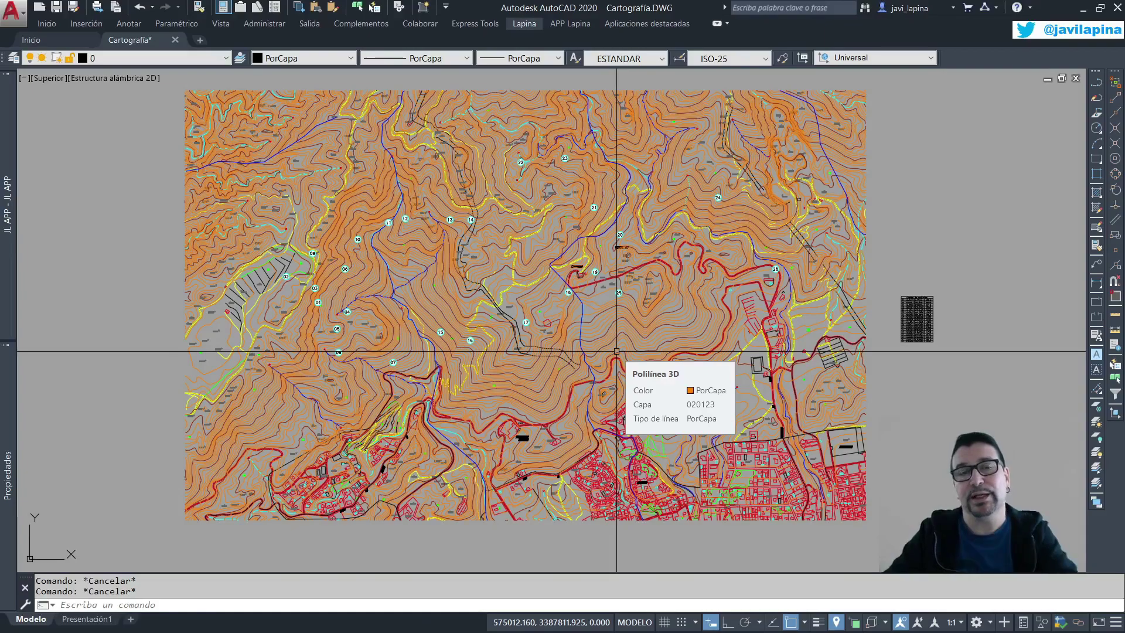
# Step: Freeze the numbered layers 010330 through 160140 in the Layer Properties Manager
pyautogui.click(12, 58)
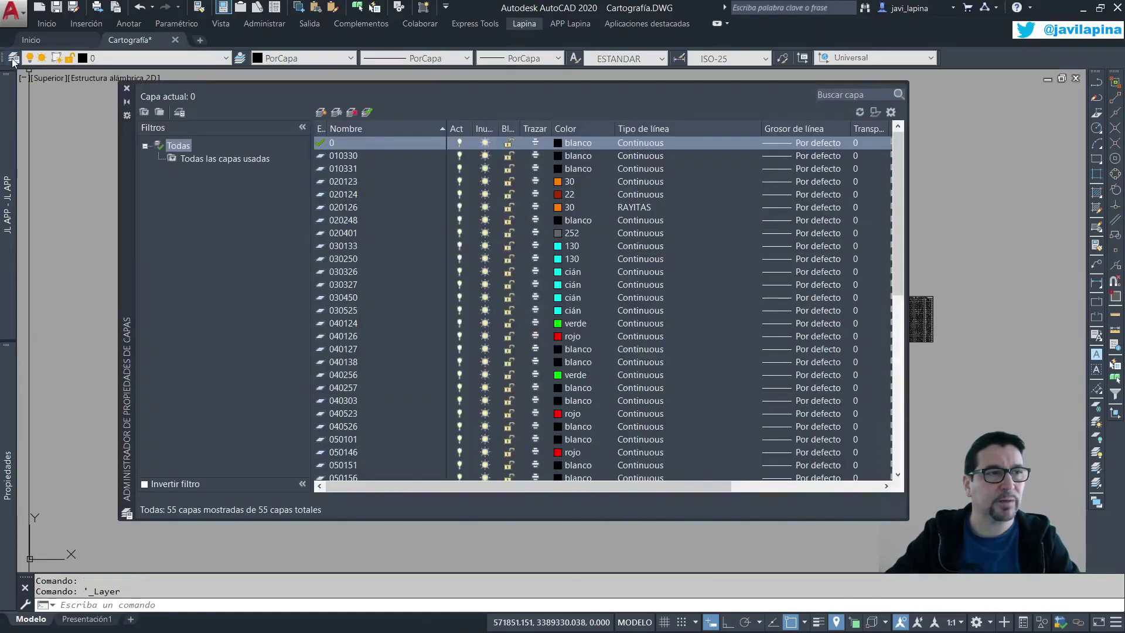
pyautogui.click(347, 157)
pyautogui.scroll(-3, 382, 205)
pyautogui.scroll(-3, 382, 205)
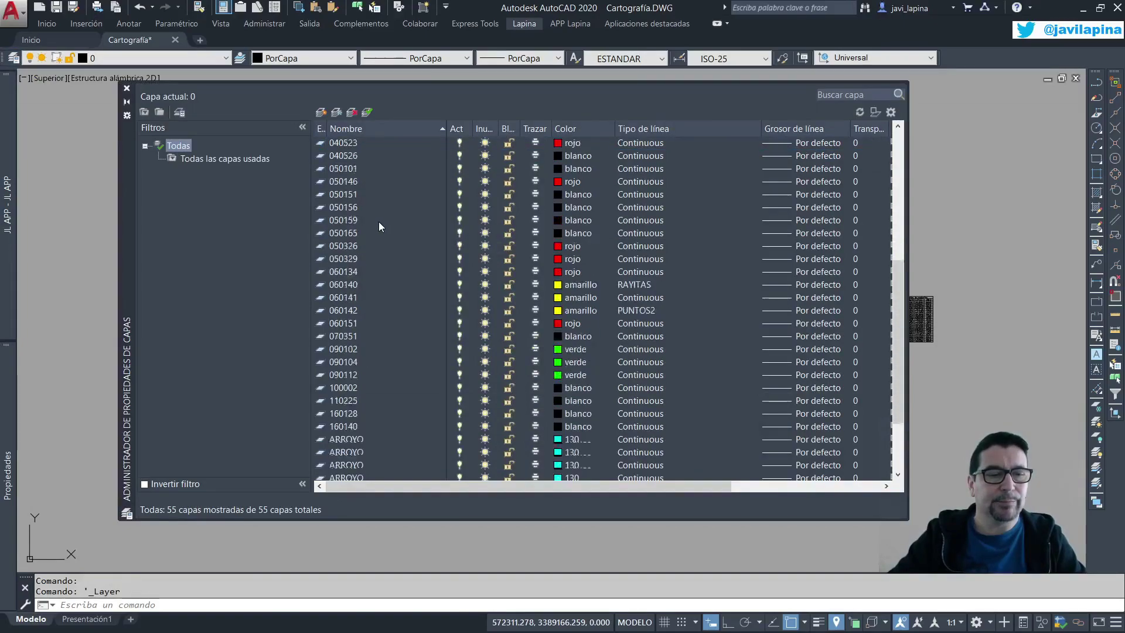
pyautogui.scroll(-3, 379, 223)
pyautogui.keyDown('shift'); pyautogui.click(380, 325); pyautogui.keyUp('shift')
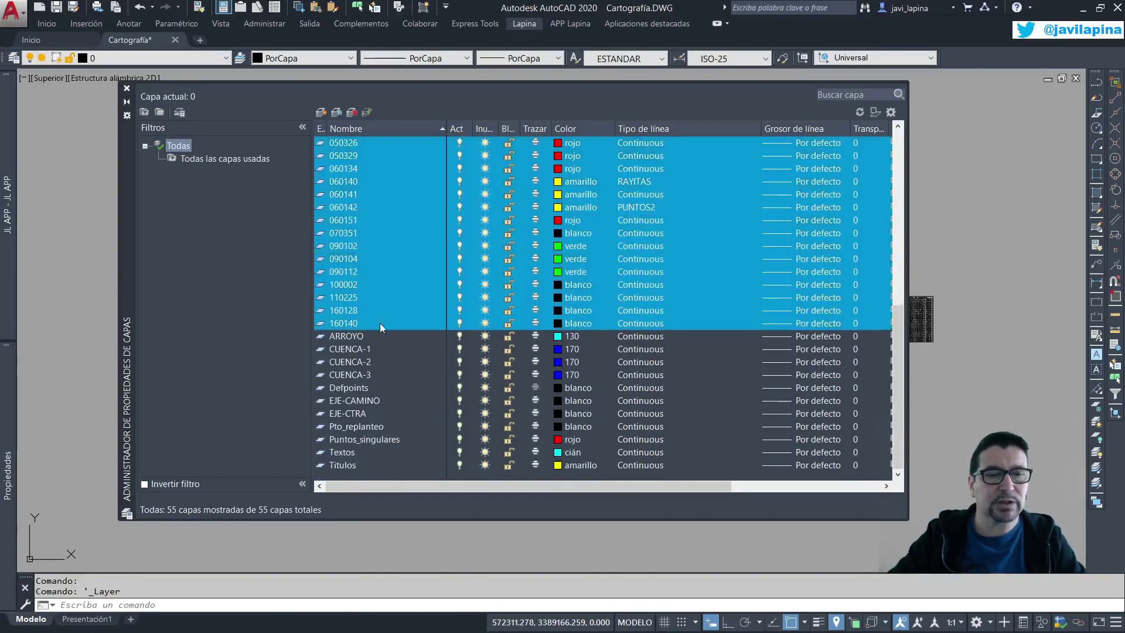
pyautogui.click(486, 324)
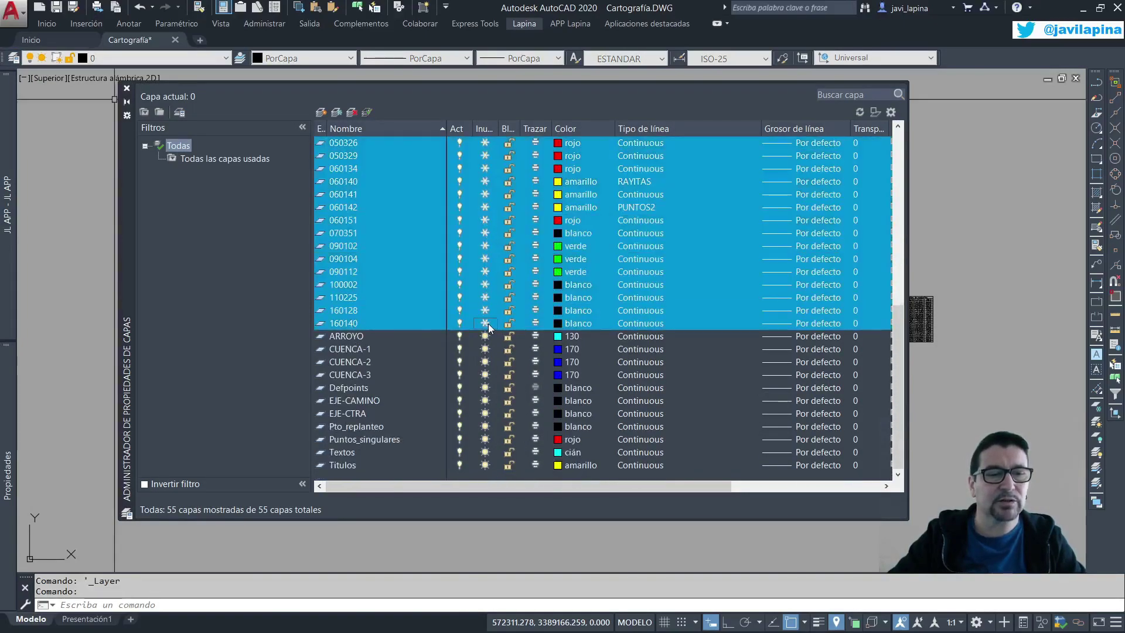
pyautogui.click(357, 339)
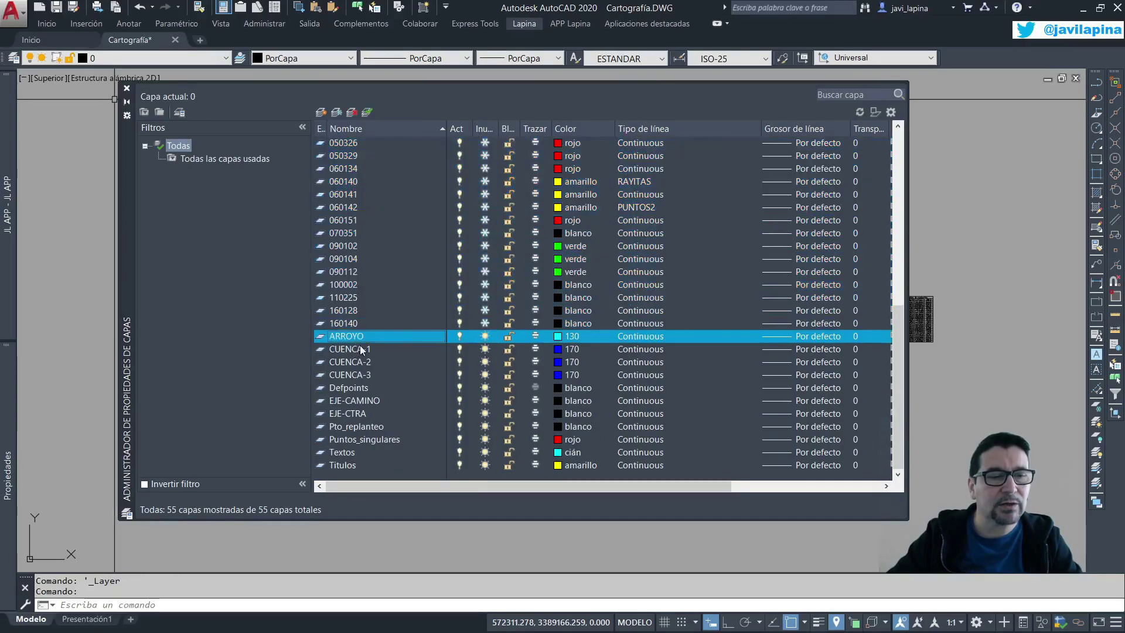
# Step: Freeze Defpoints, Pto_replanteo, Puntos_singulares, Textos and Titulos, then close the palette and recentre the view
pyautogui.click(362, 389)
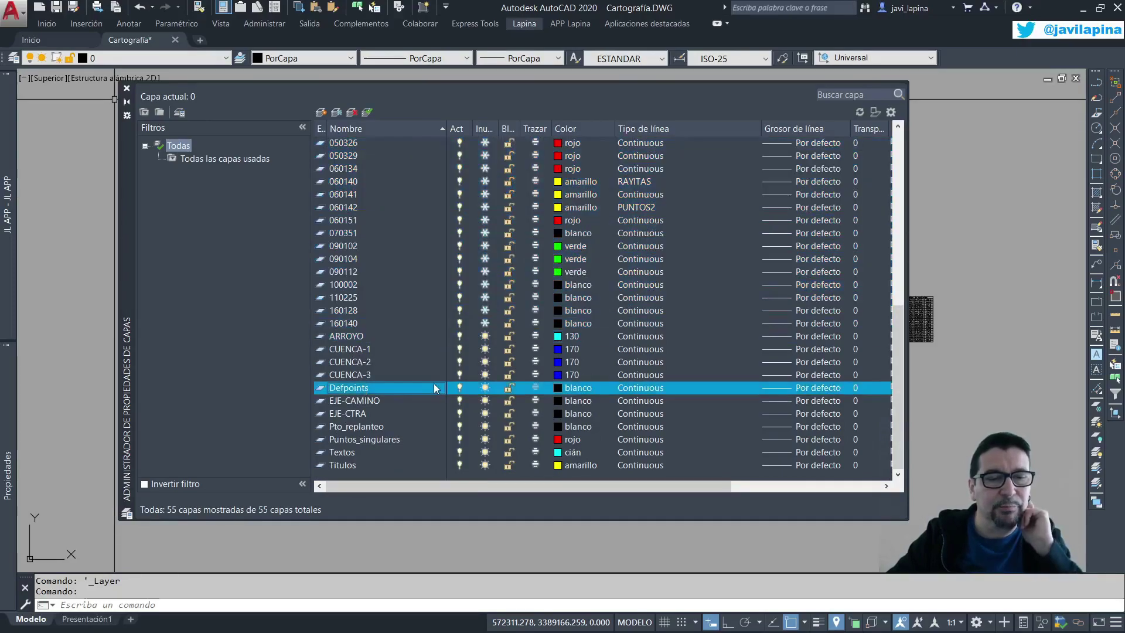
pyautogui.click(486, 388)
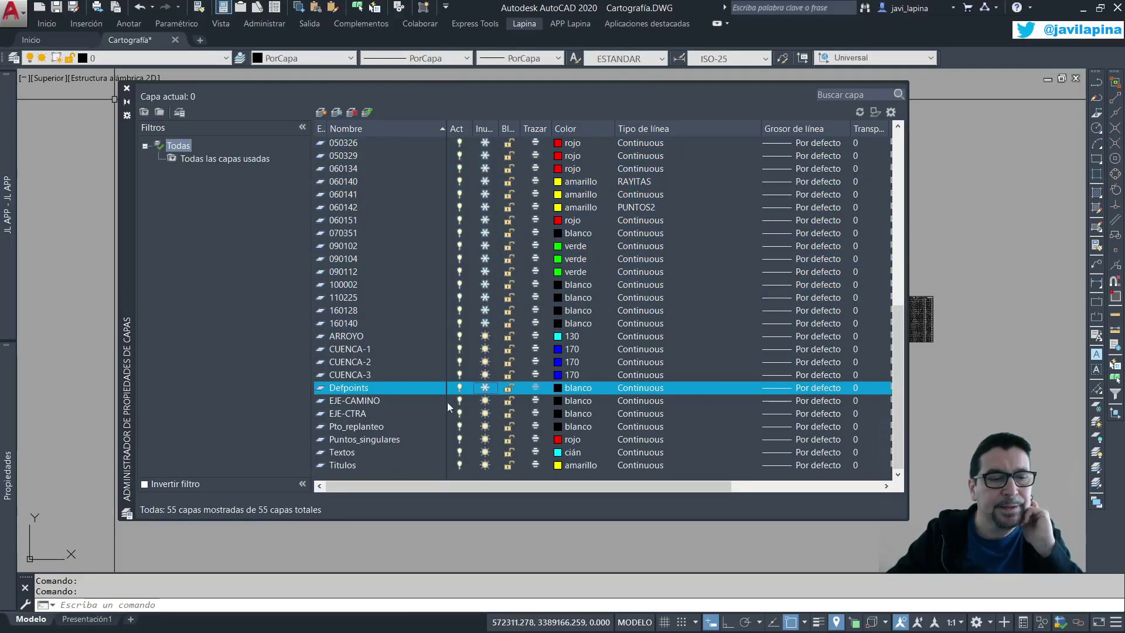
pyautogui.click(351, 412)
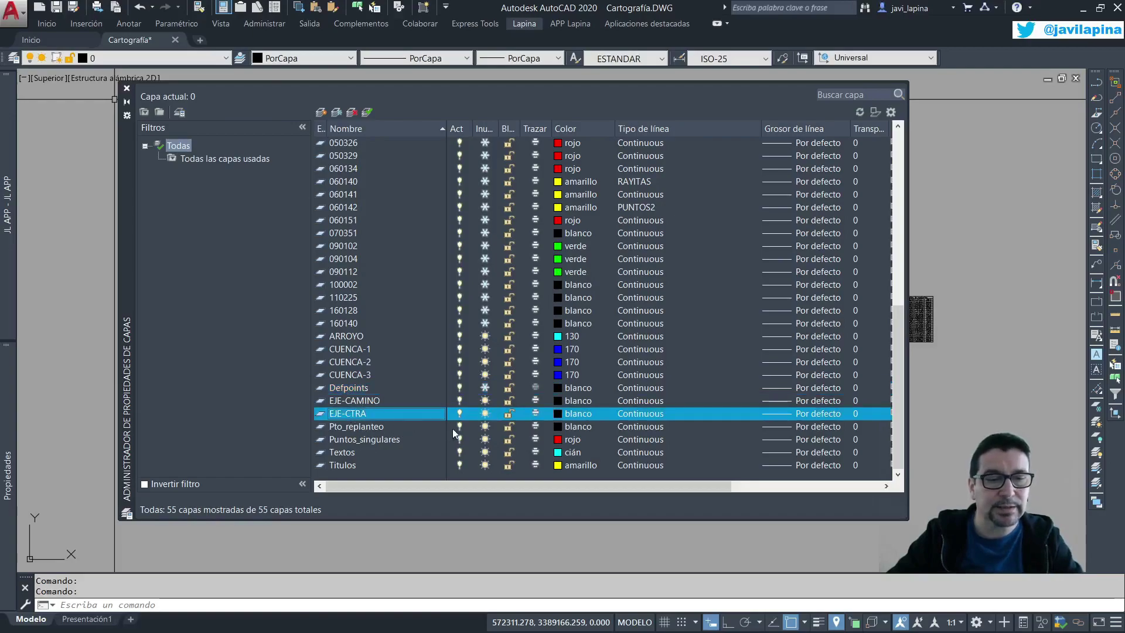
pyautogui.click(484, 427)
pyautogui.click(484, 440)
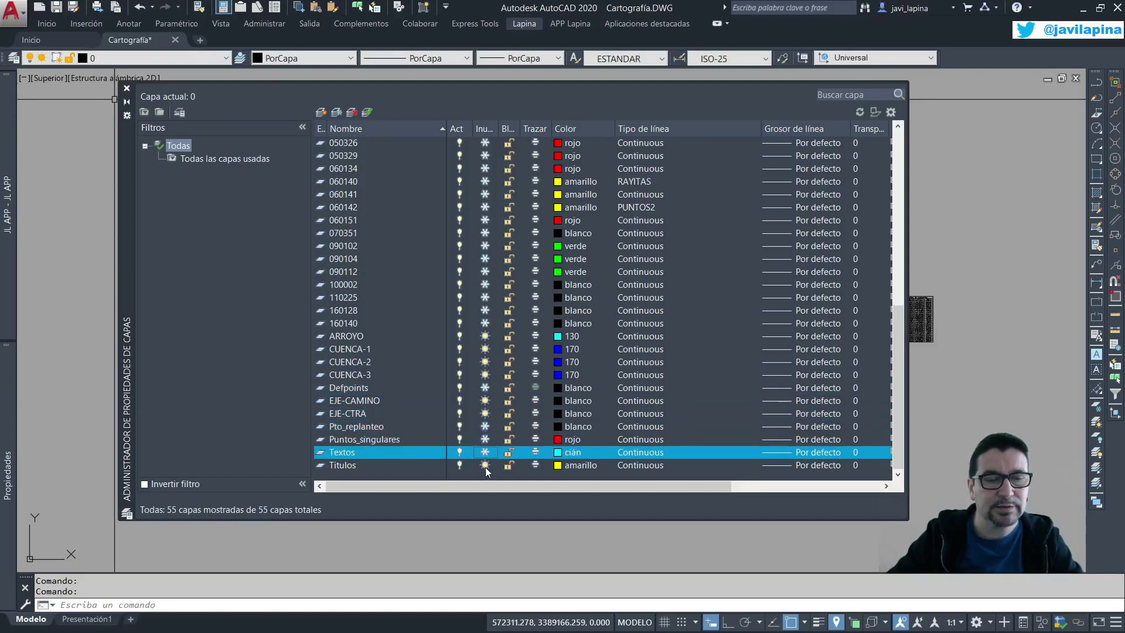
pyautogui.click(485, 465)
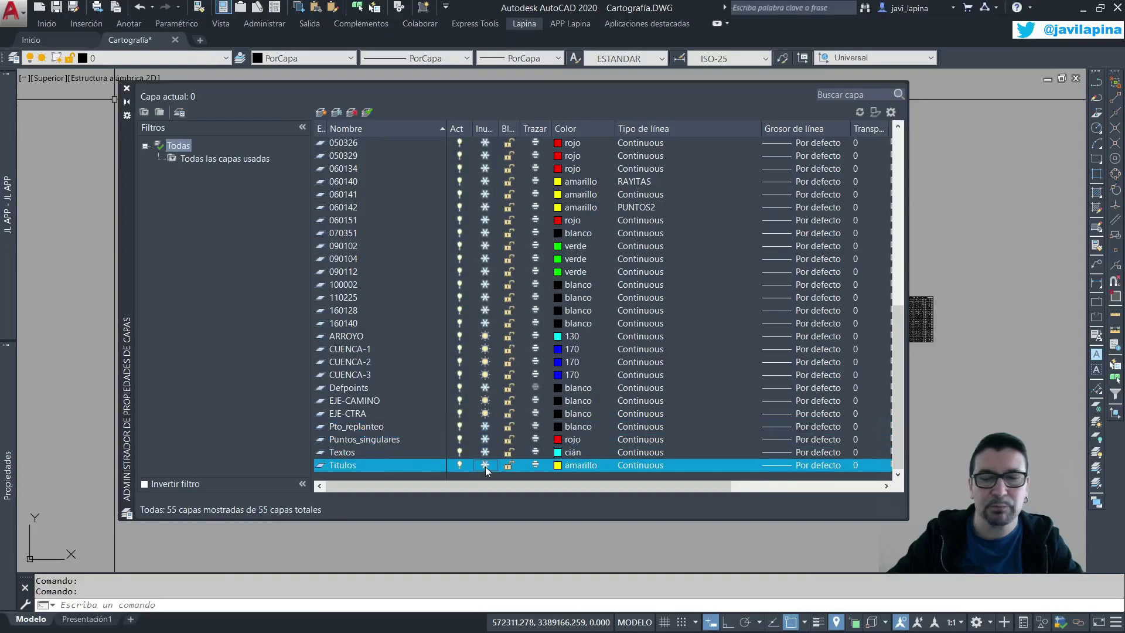
pyautogui.click(126, 88)
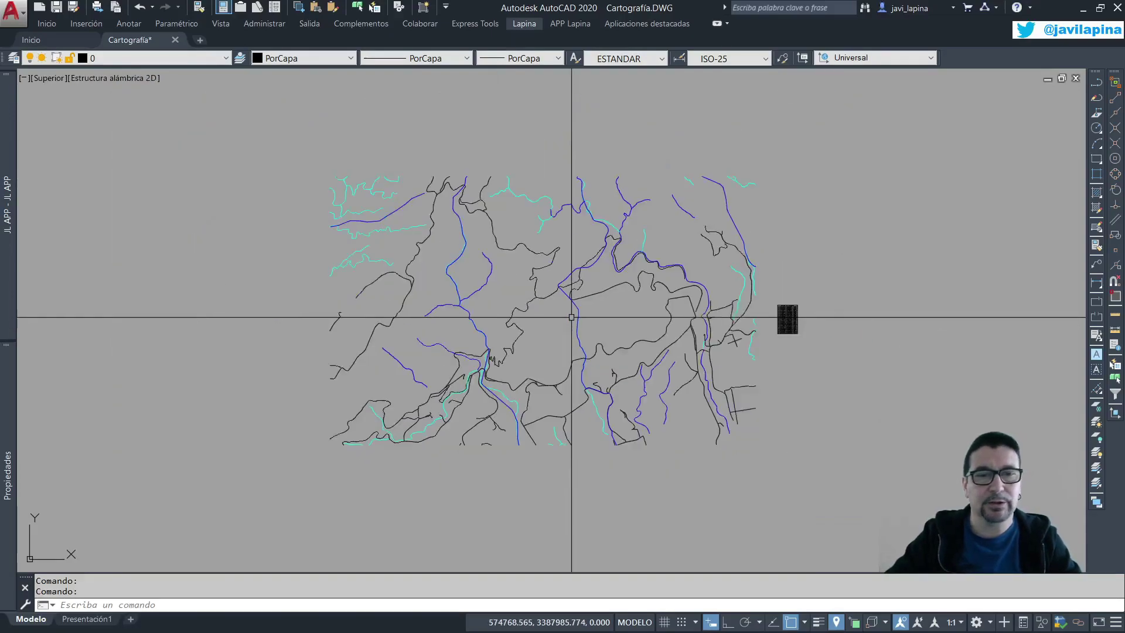
pyautogui.moveTo(573, 314); pyautogui.dragTo(644, 333, button='middle')
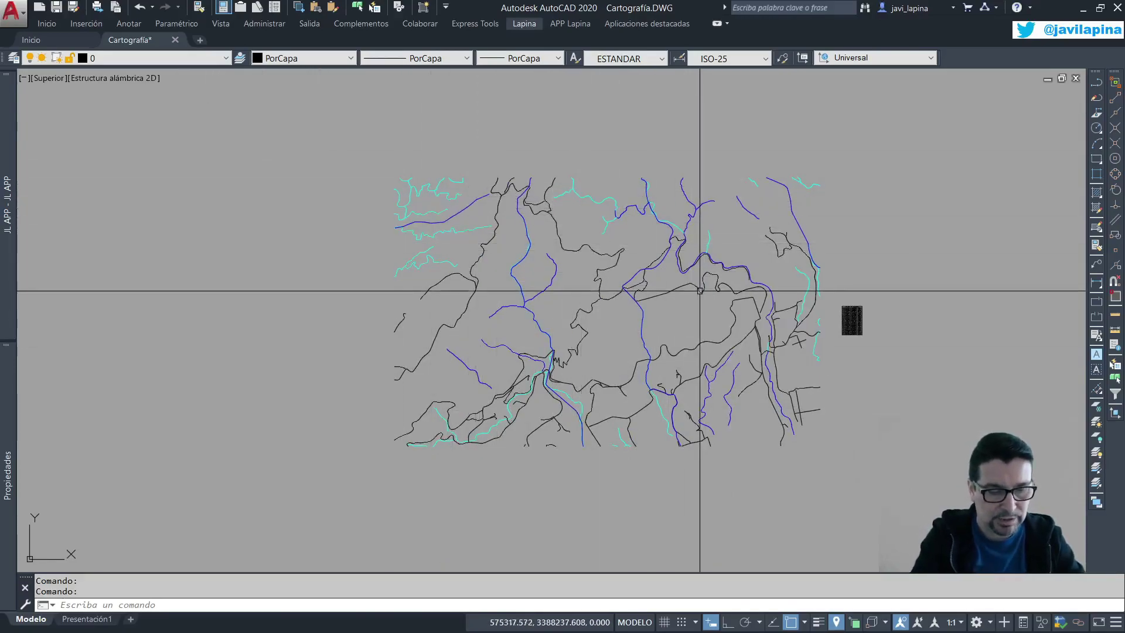
# Step: Start a new data extraction with EXTRACDAT and save its settings under a new .dxe file
pyautogui.write('extra')
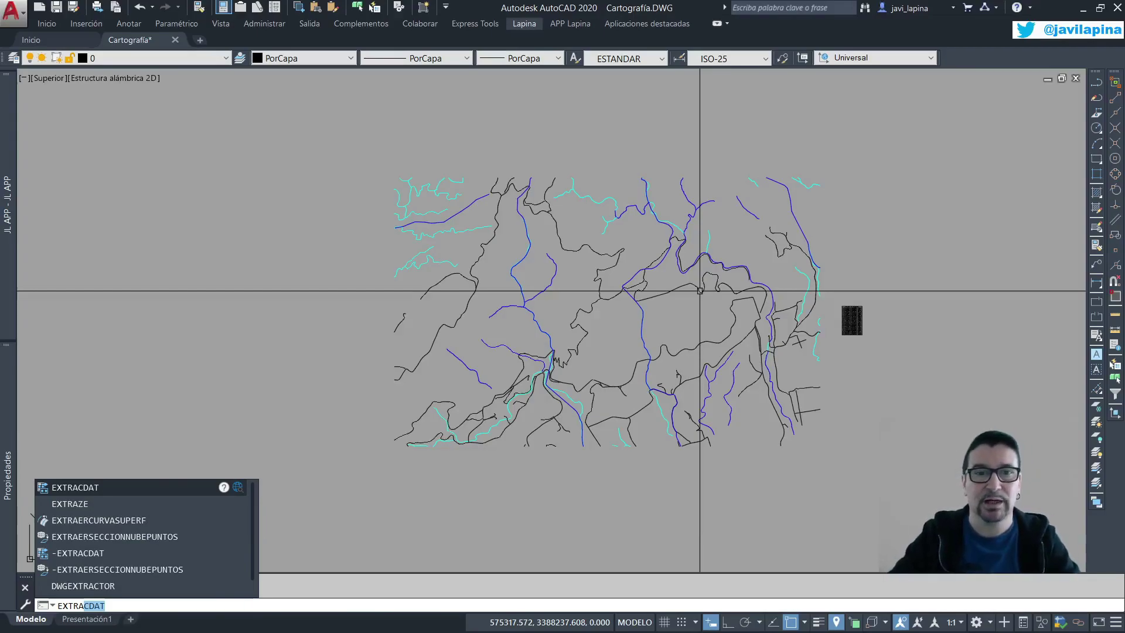
pyautogui.press('Return')
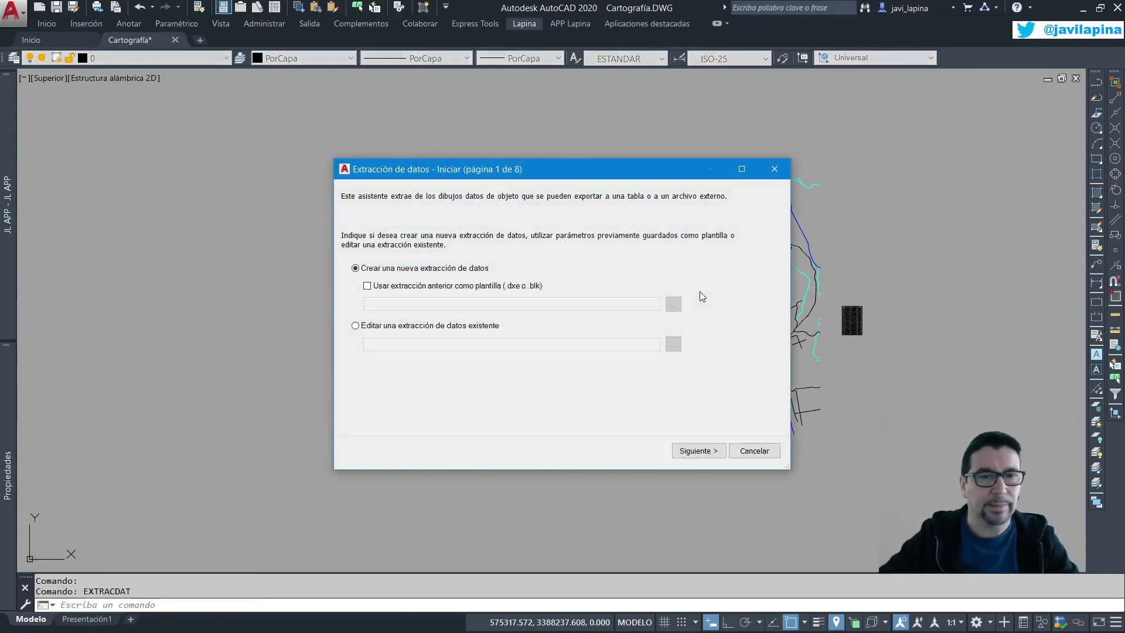
pyautogui.click(699, 450)
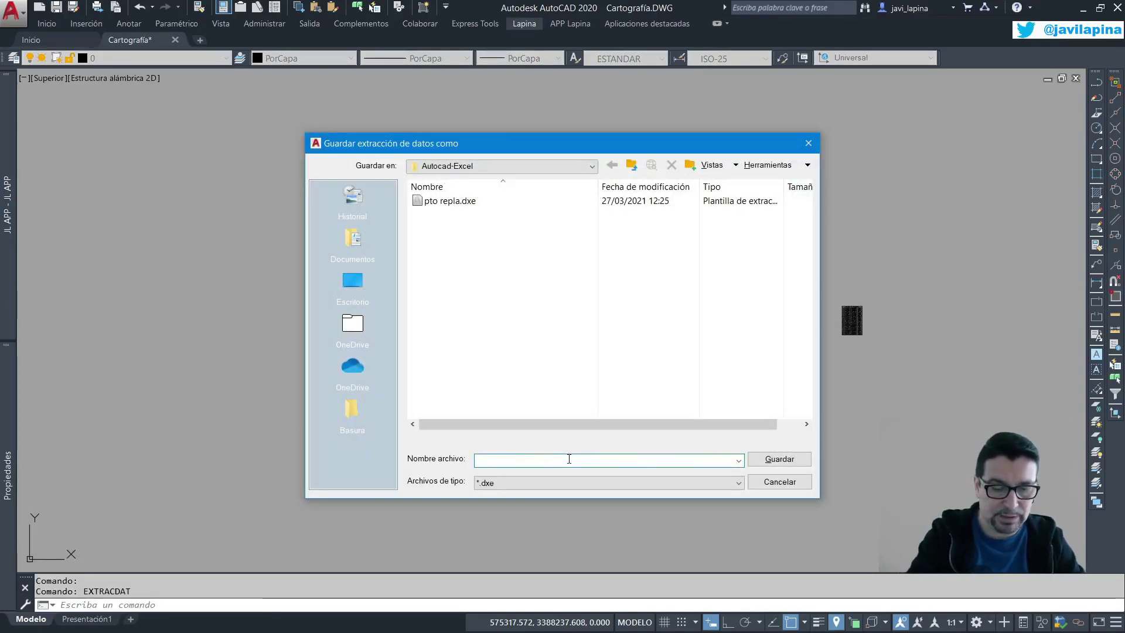
pyautogui.write('longitude')
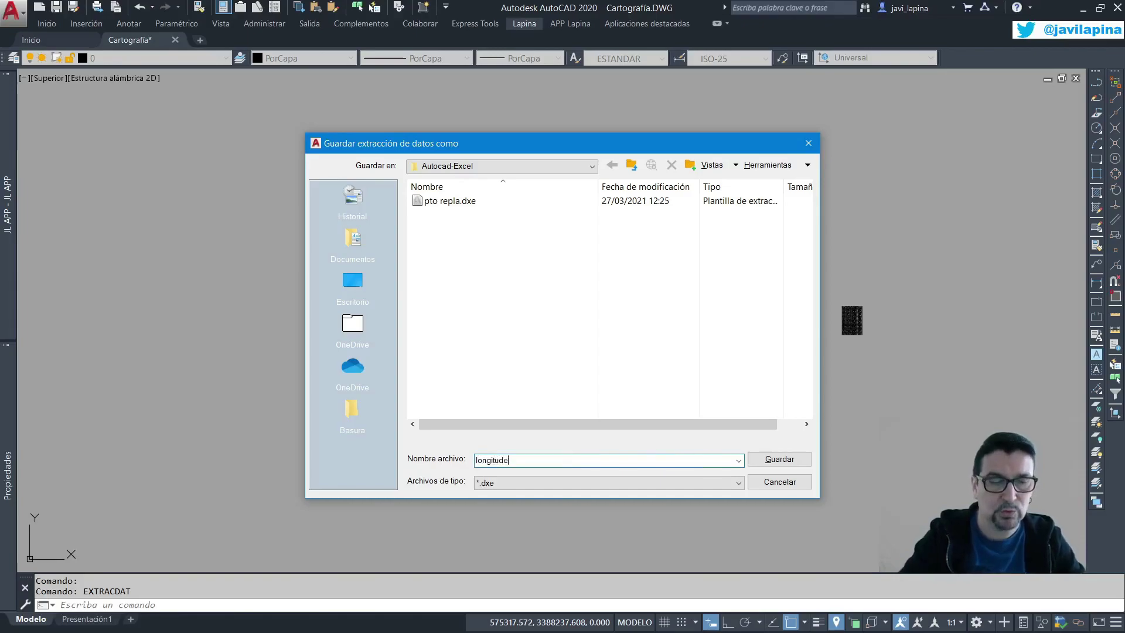
pyautogui.press('Return')
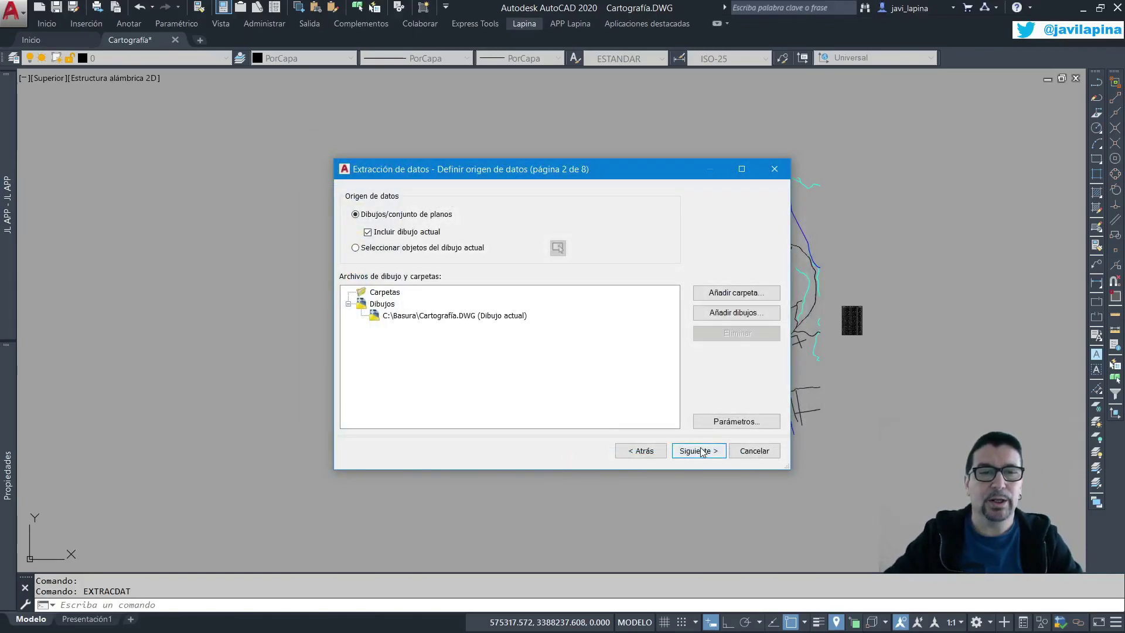
# Step: Keep the whole current drawing as the data source and advance to the object types
pyautogui.click(390, 248)
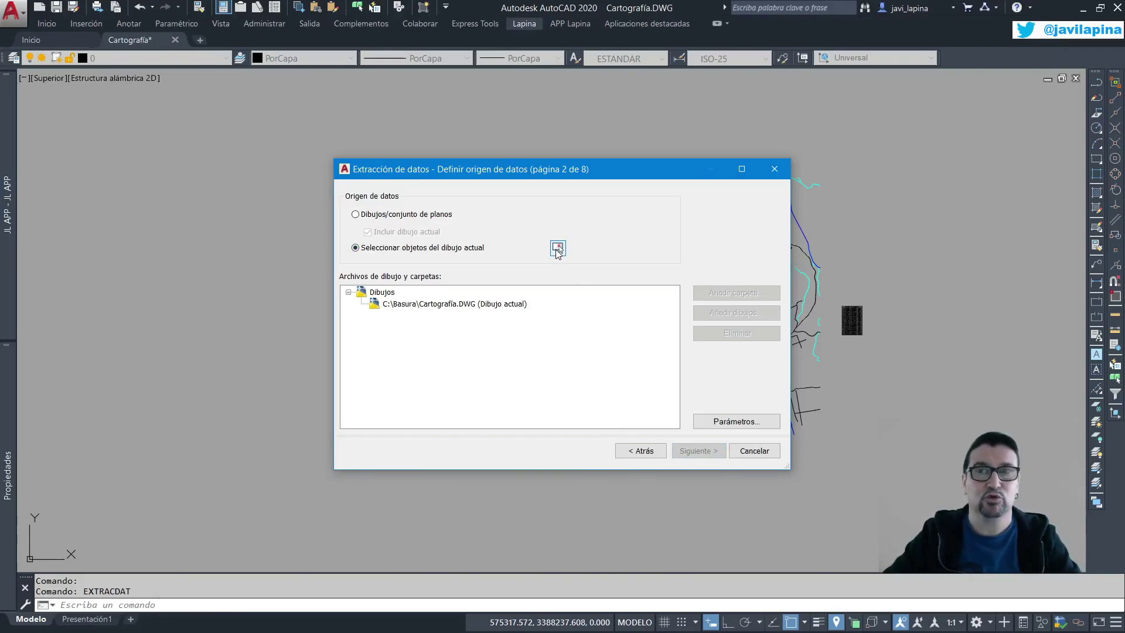
pyautogui.click(384, 215)
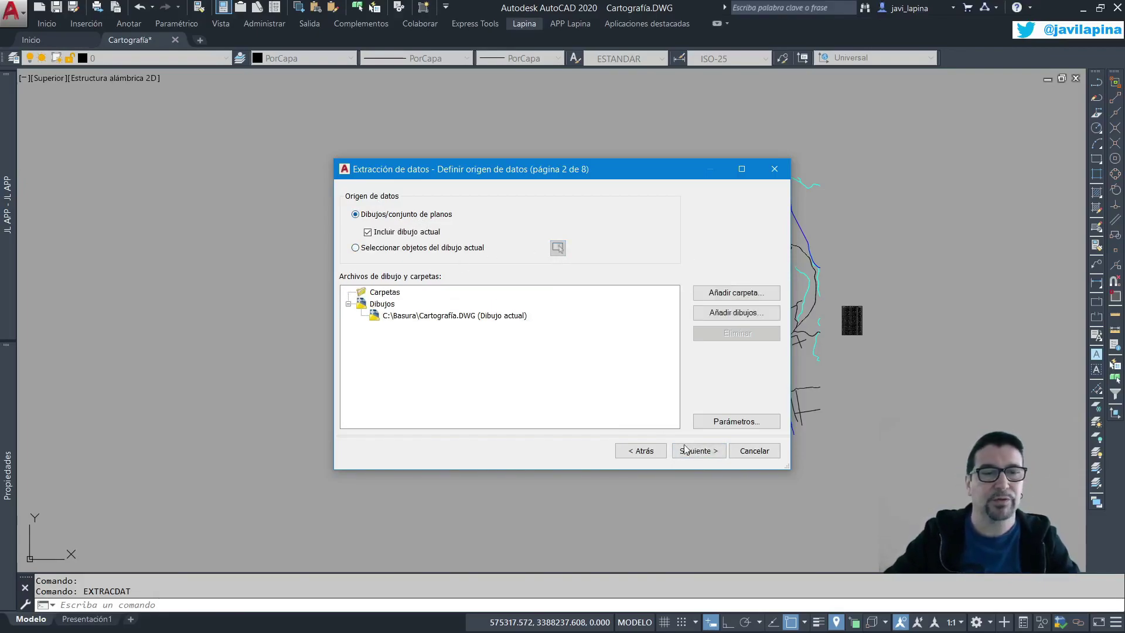
pyautogui.click(699, 451)
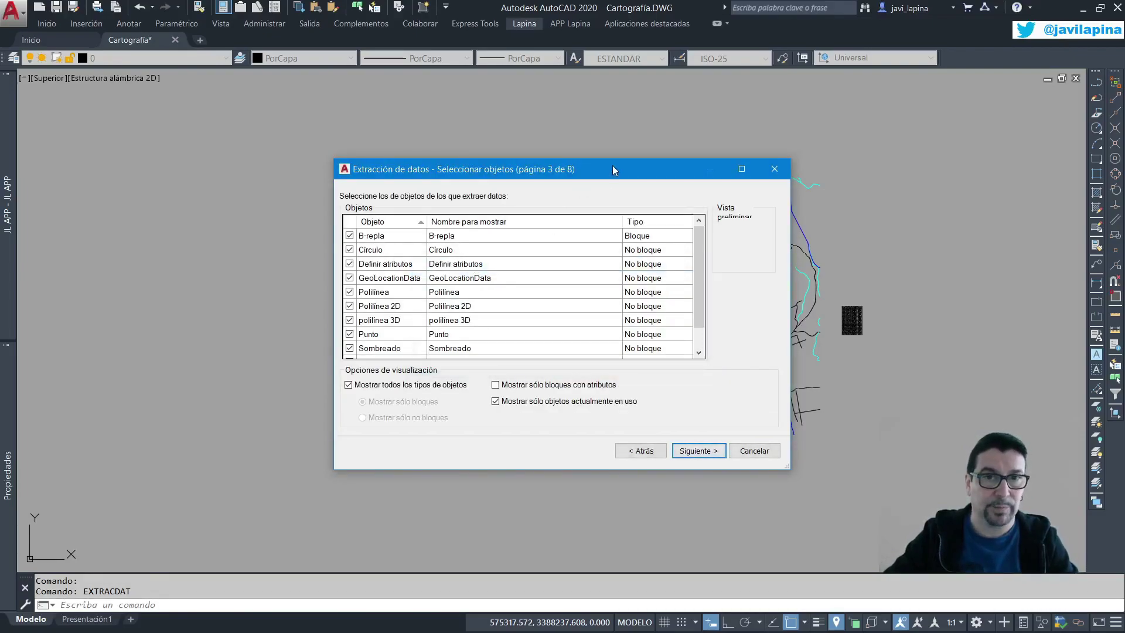
# Step: Window-select the 158 visible drawing objects as the source, so only Polilínea 2D and 3D are listed
pyautogui.moveTo(613, 169); pyautogui.dragTo(680, 196)
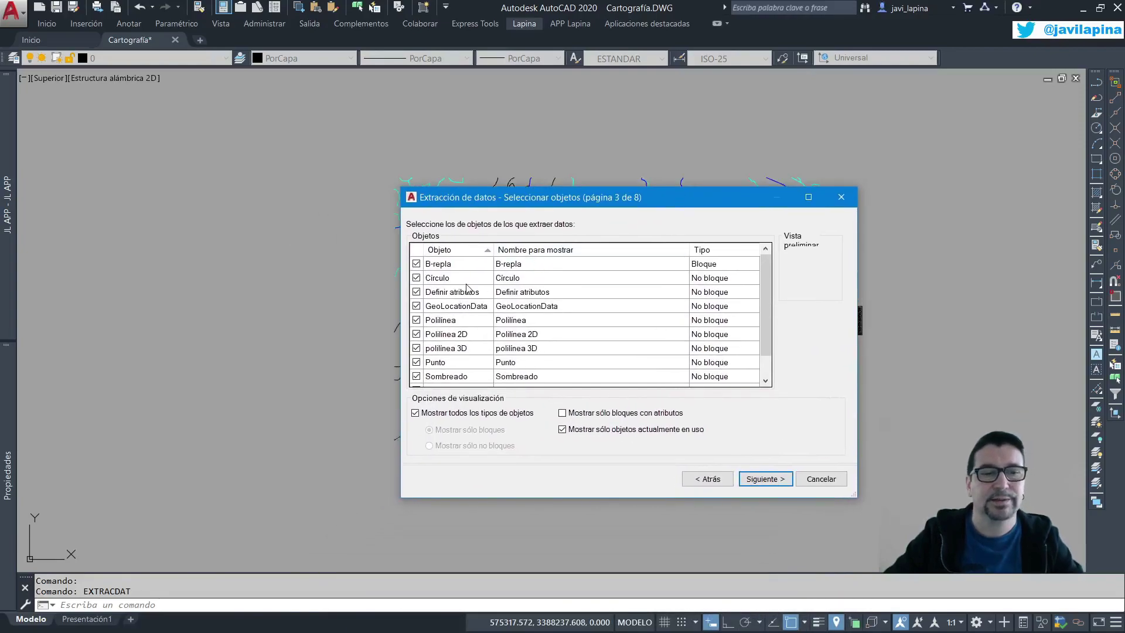
pyautogui.scroll(-1, 450, 375)
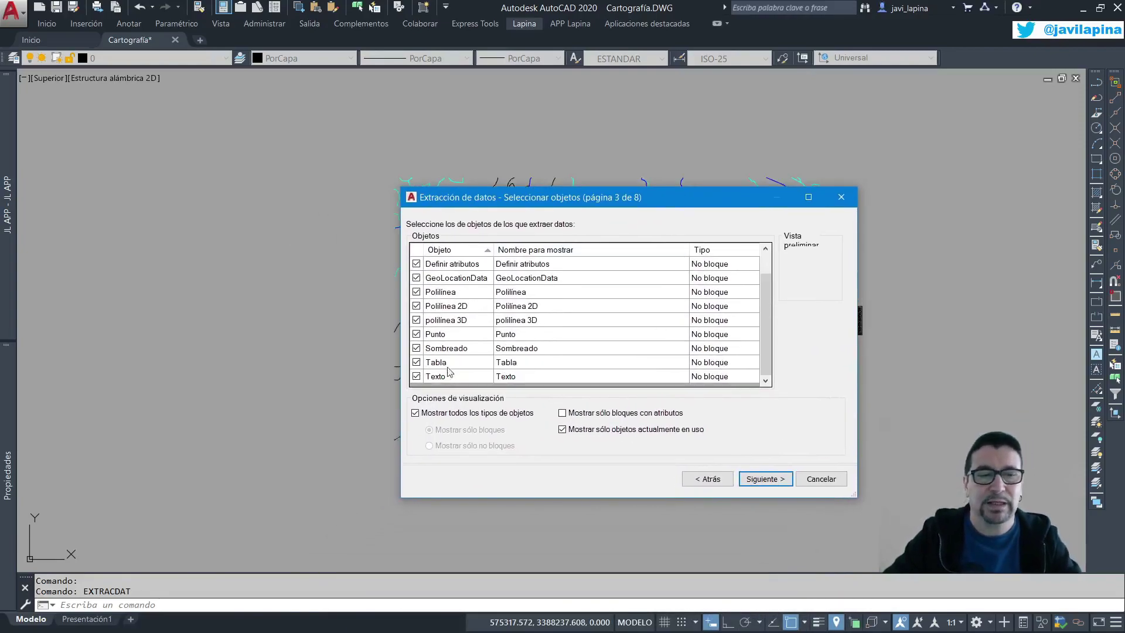
pyautogui.click(708, 482)
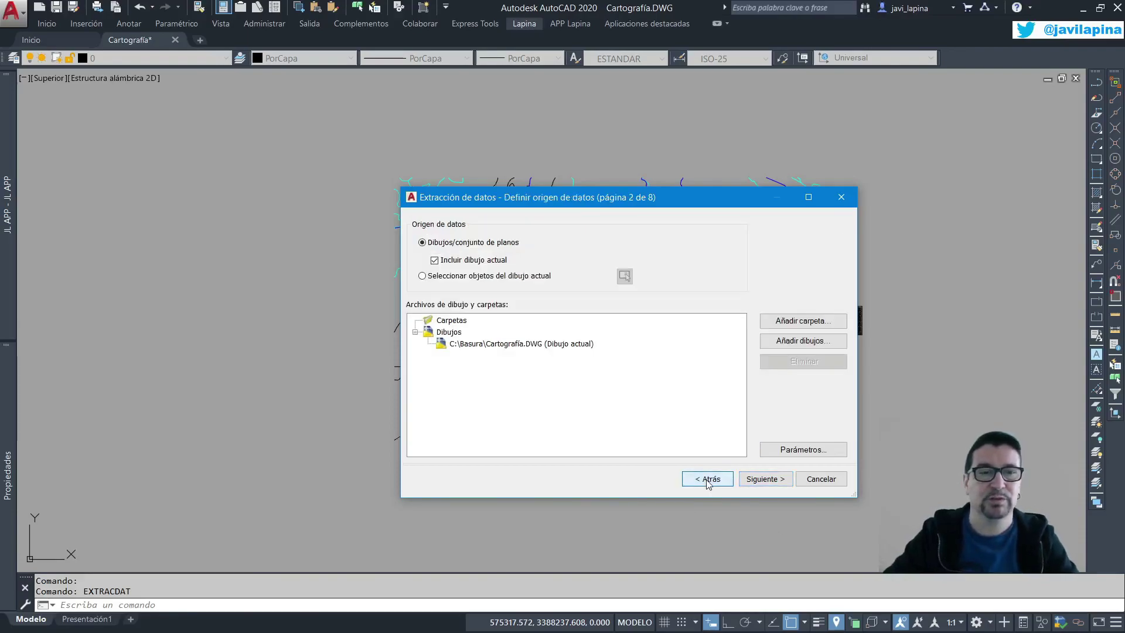
pyautogui.click(443, 276)
pyautogui.click(625, 276)
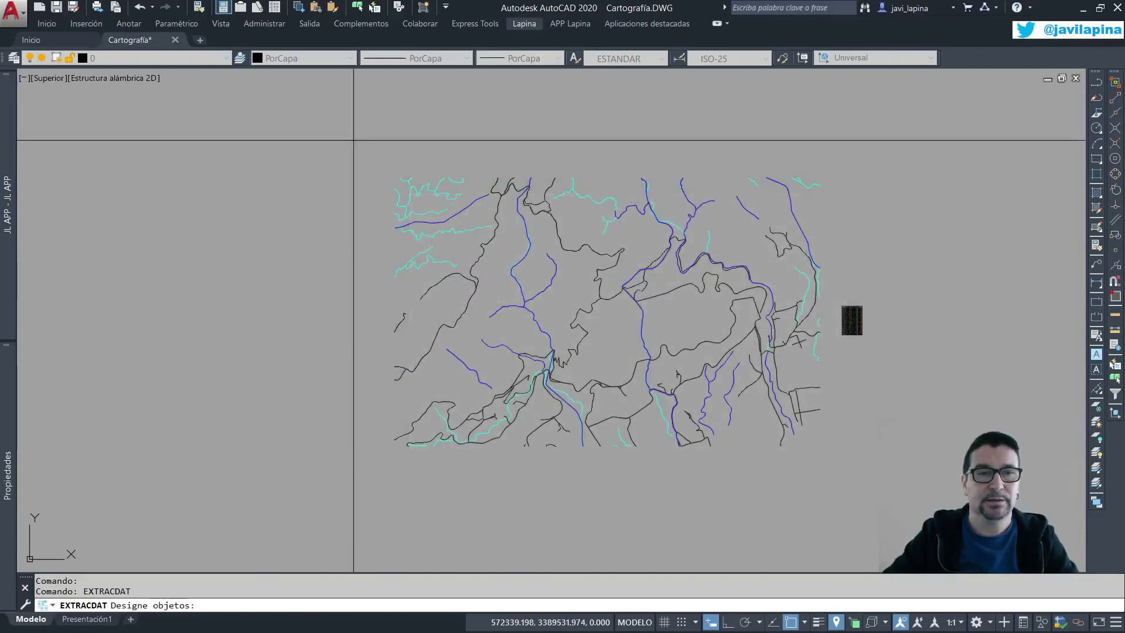
pyautogui.click(353, 140)
pyautogui.click(837, 490)
pyautogui.press('Return')
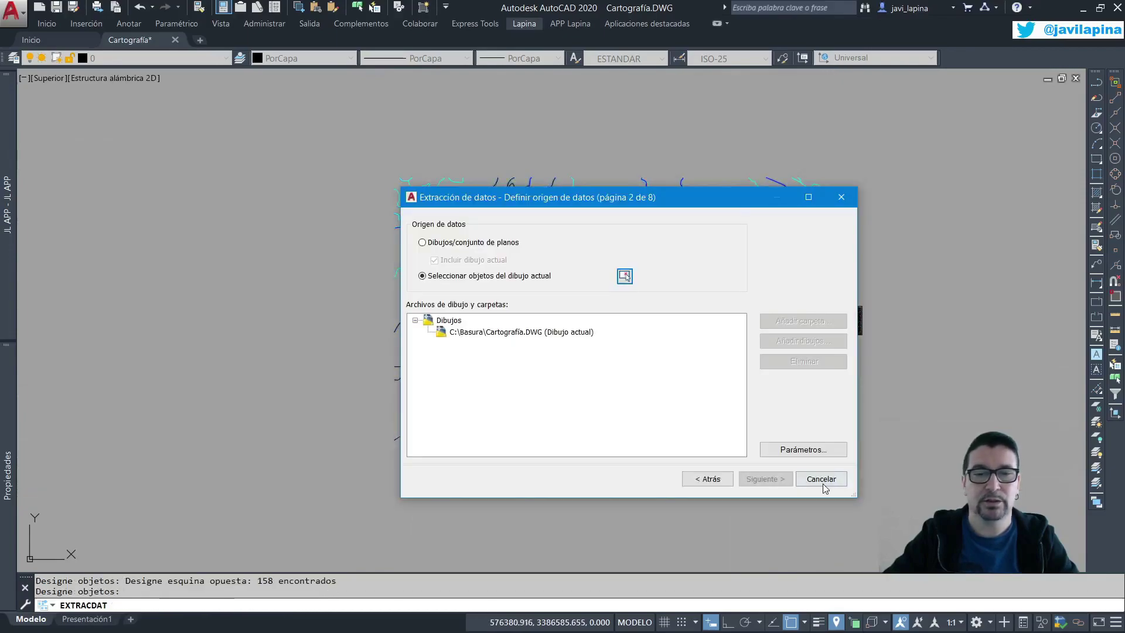
pyautogui.click(778, 479)
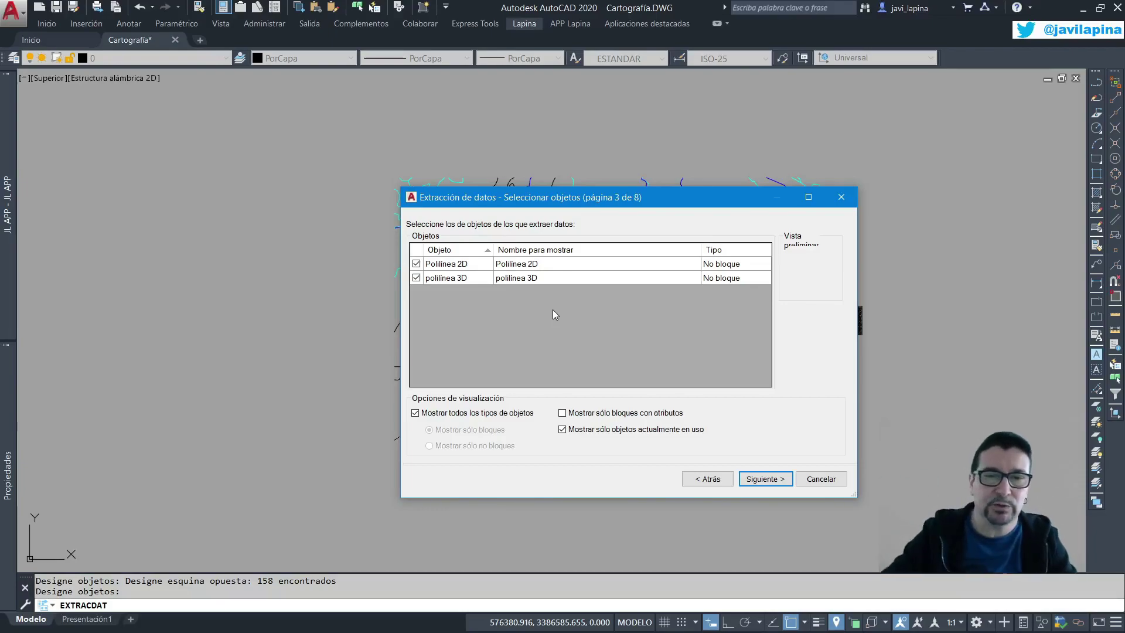
# Step: Exclude Dibujo, Varios and Visualización 3D, uncheck all properties, then include only Capa and Longitud
pyautogui.click(764, 480)
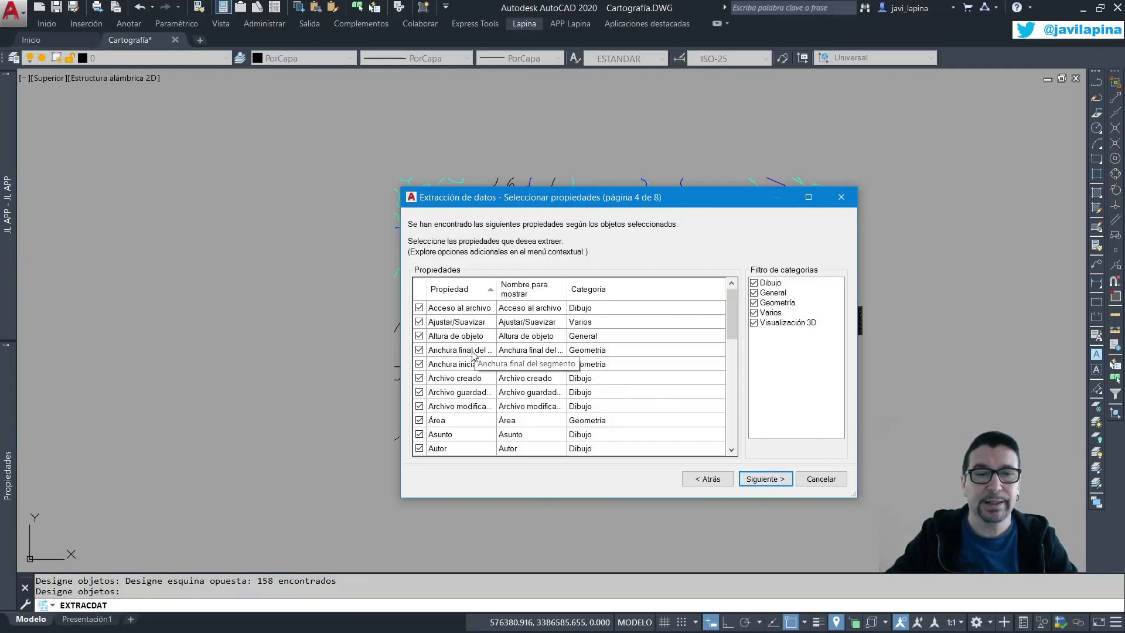
pyautogui.click(755, 283)
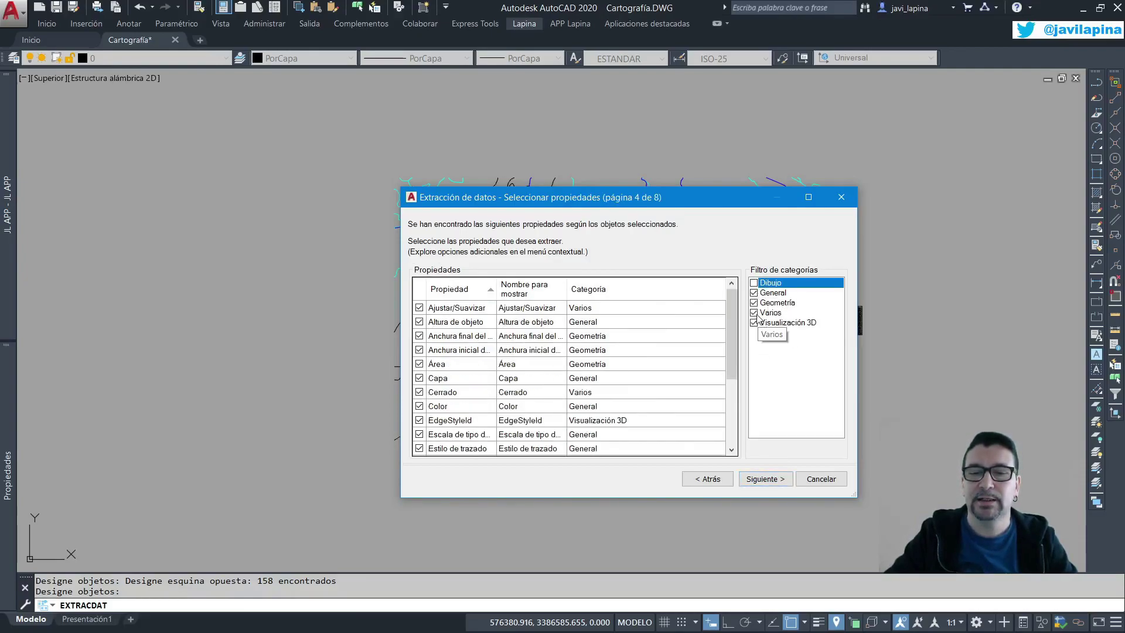
pyautogui.click(754, 312)
pyautogui.click(754, 323)
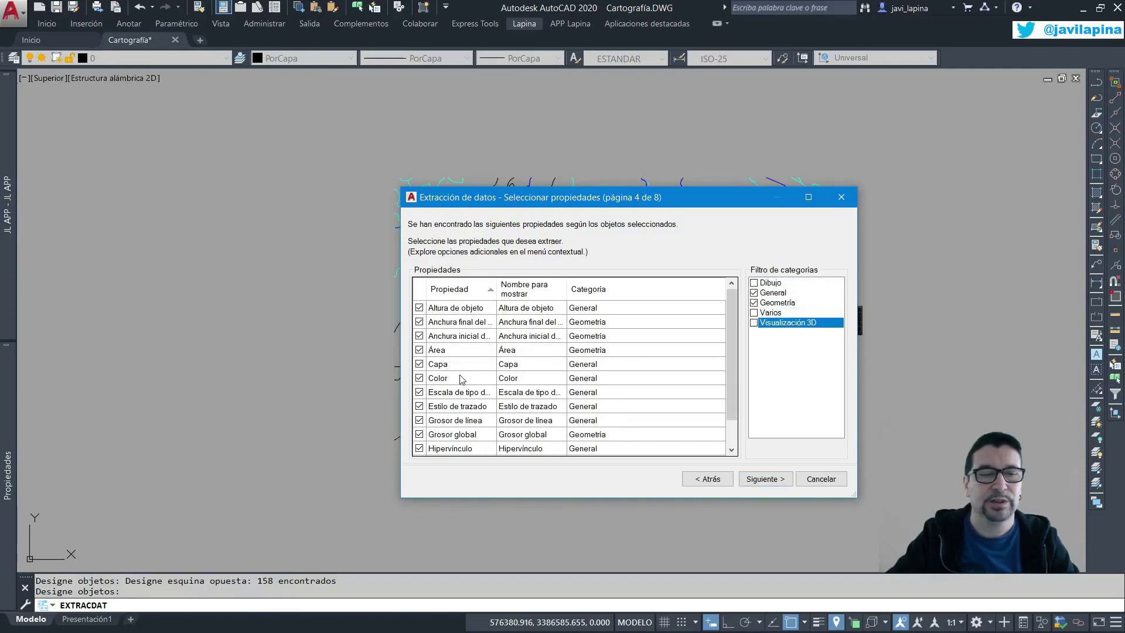
pyautogui.rightClick(472, 356)
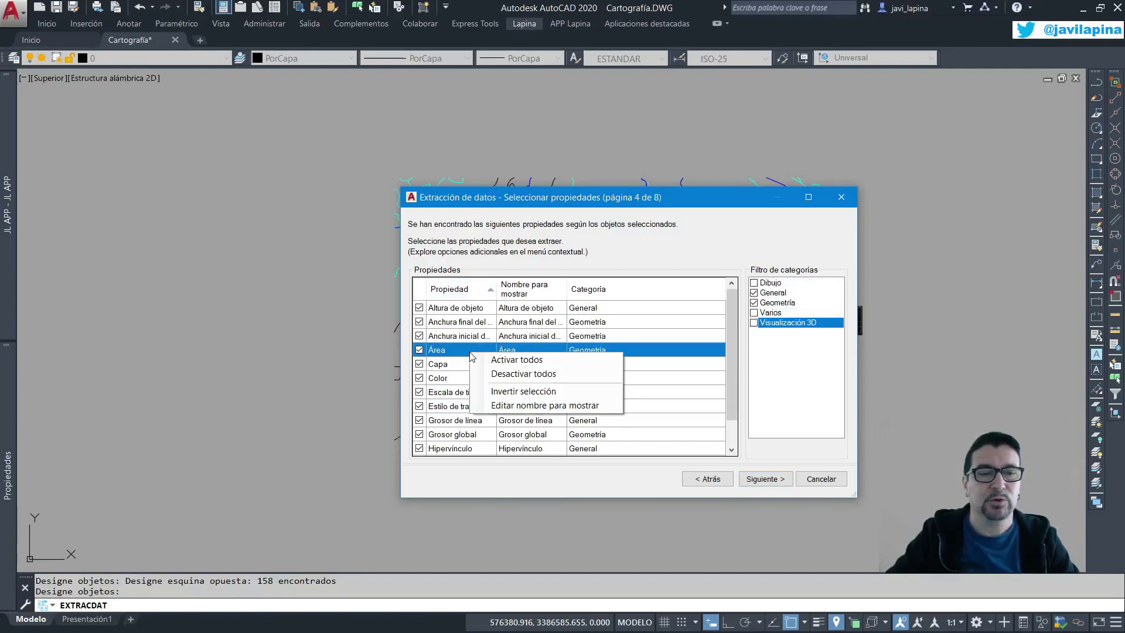
pyautogui.click(538, 375)
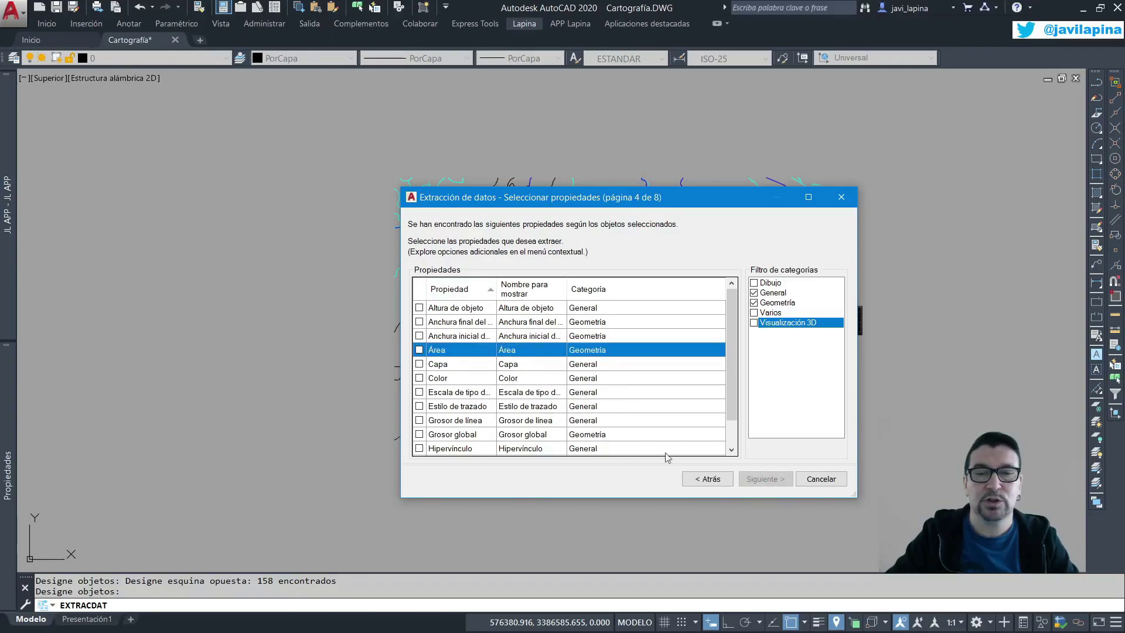
pyautogui.click(419, 364)
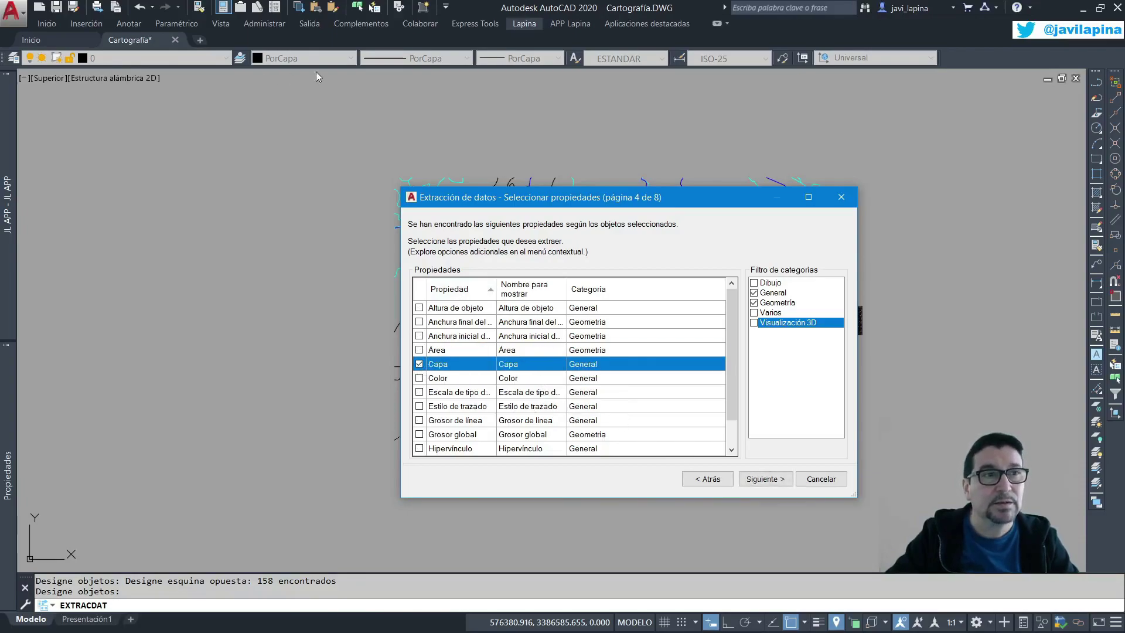
pyautogui.scroll(-1, 488, 350)
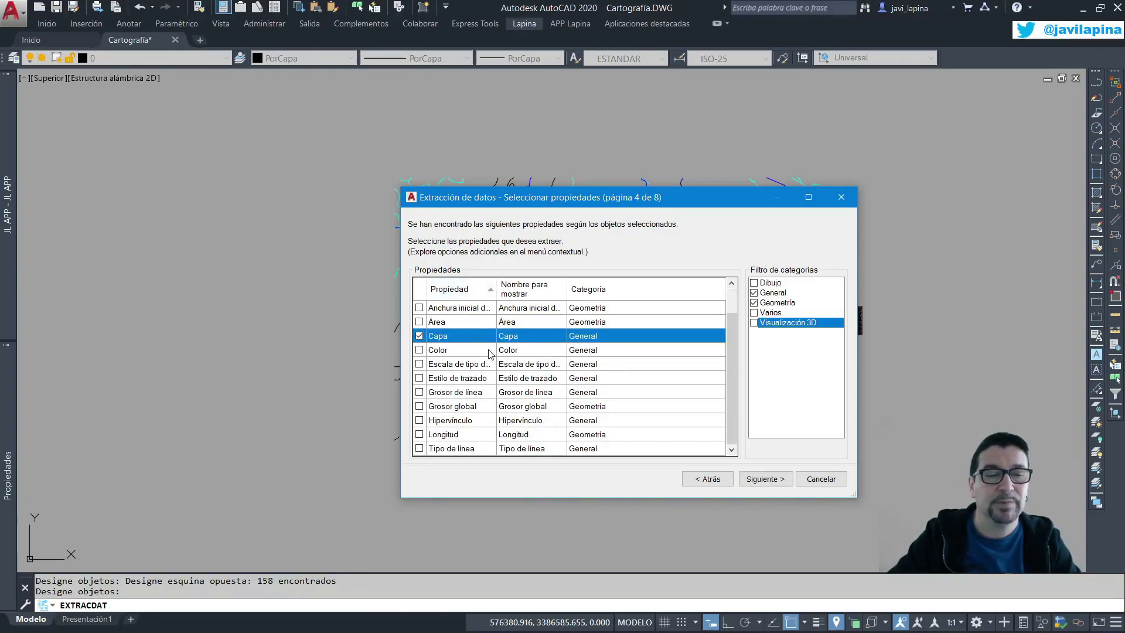
pyautogui.click(420, 434)
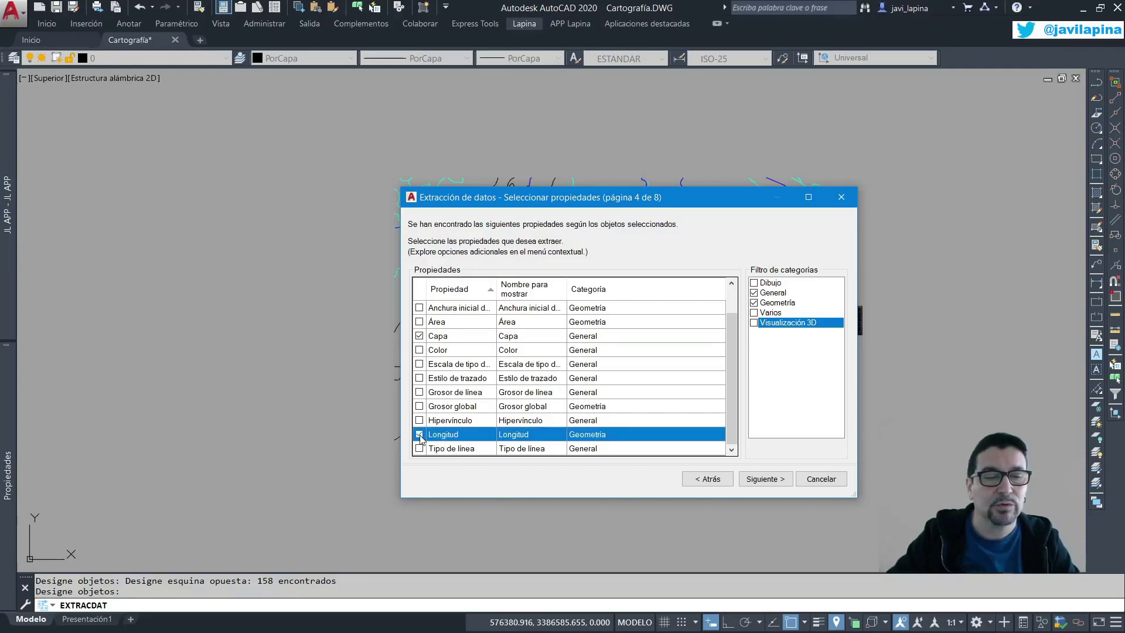
pyautogui.click(765, 478)
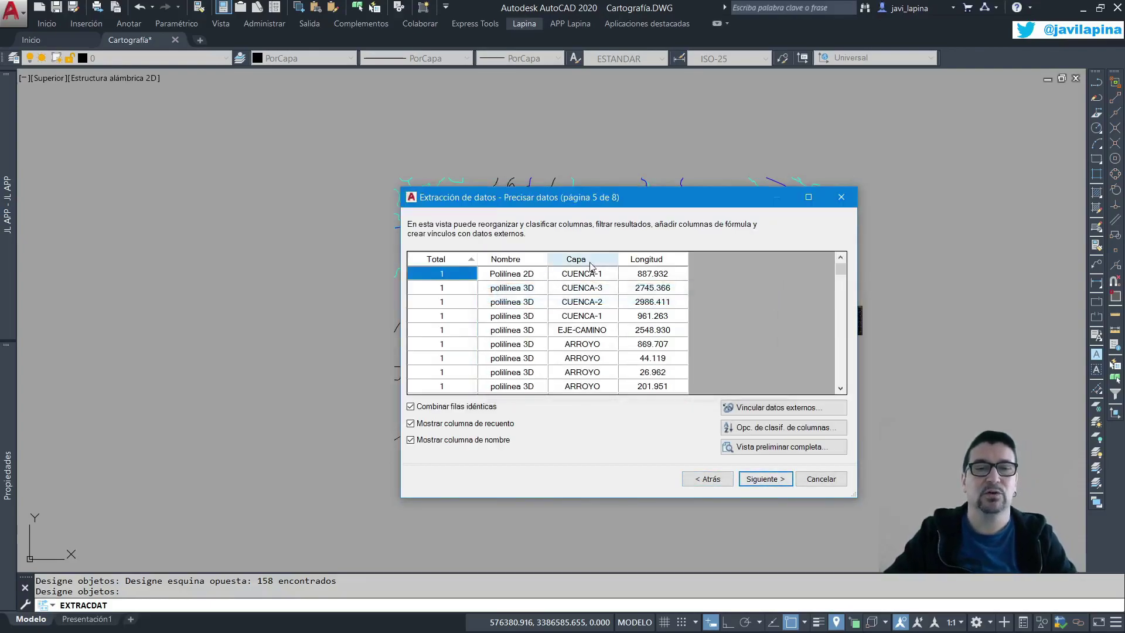
# Step: Uncheck 'Mostrar columna de recuento' and 'Mostrar columna de nombre' in the preview table
pyautogui.click(426, 430)
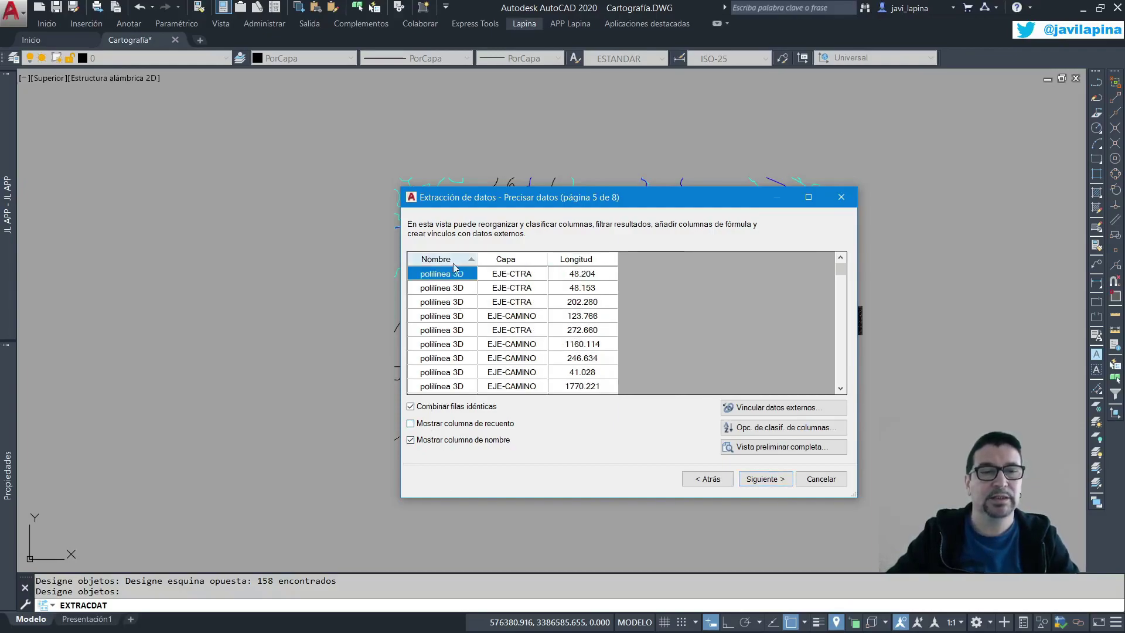
pyautogui.click(469, 440)
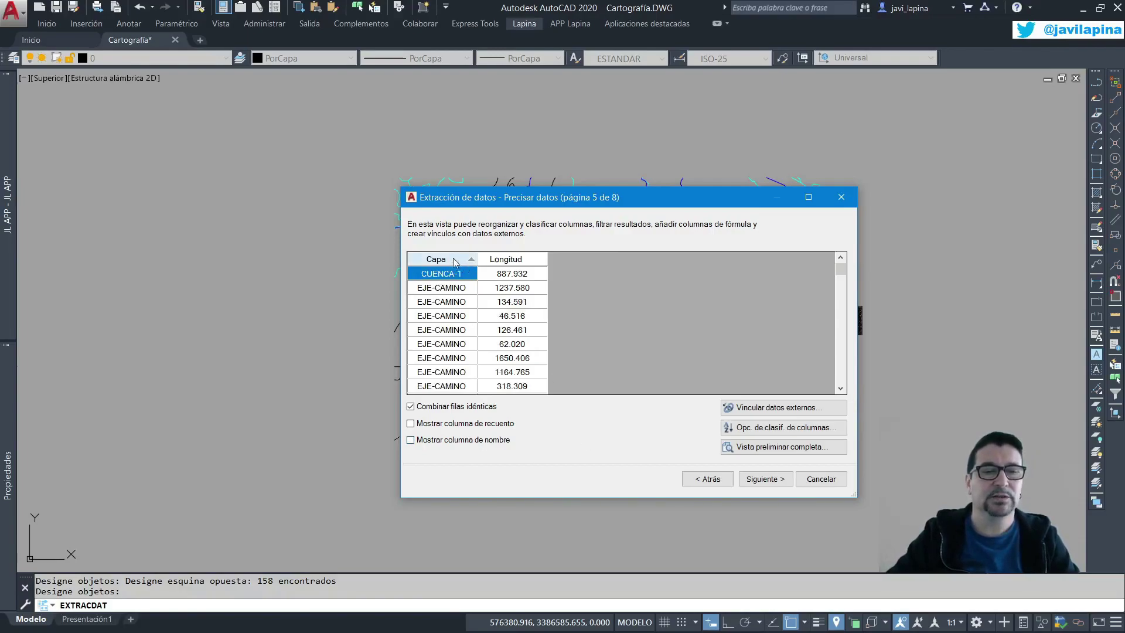
pyautogui.scroll(-3, 446, 375)
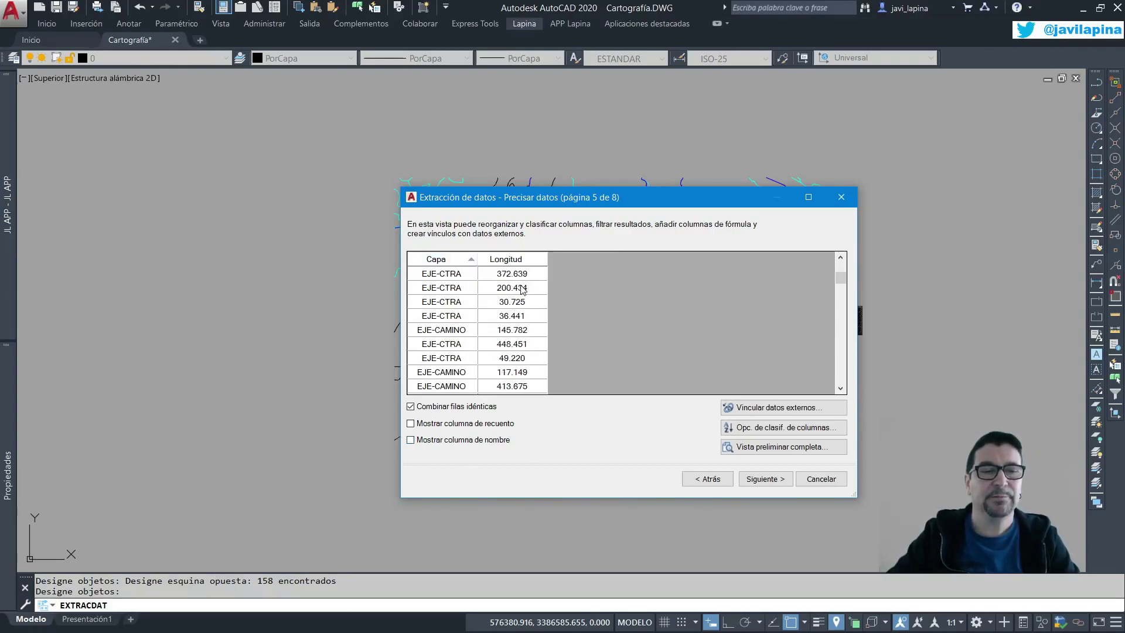
pyautogui.scroll(-1, 524, 289)
pyautogui.moveTo(640, 197); pyautogui.dragTo(636, 300)
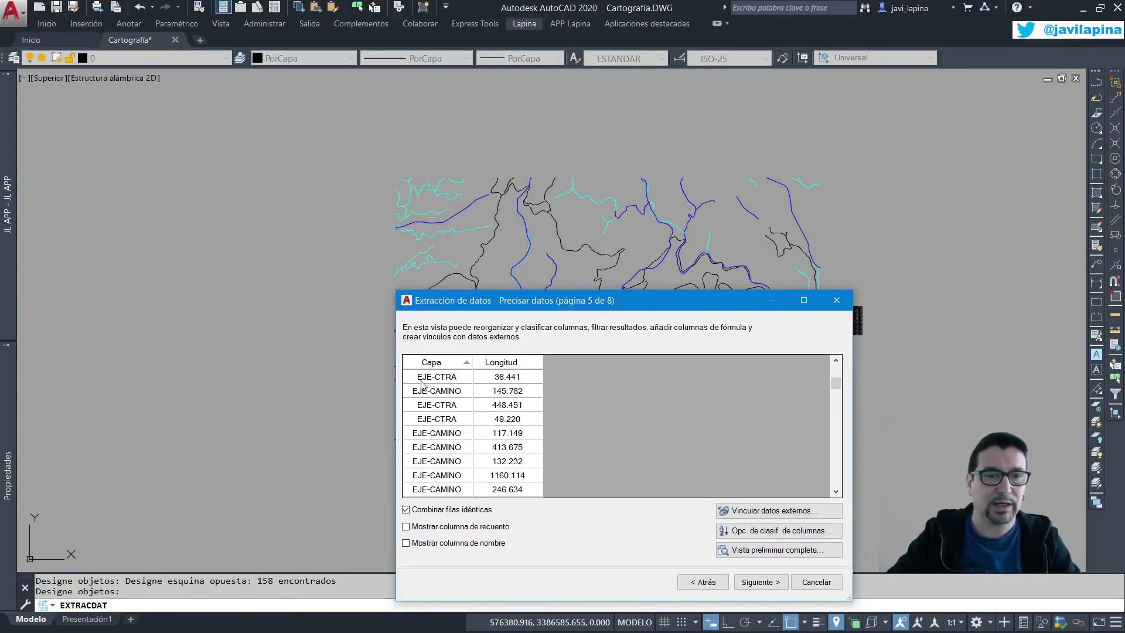
# Step: Send the data to an external file, renaming the output path to longi.xls
pyautogui.moveTo(651, 304); pyautogui.dragTo(660, 144)
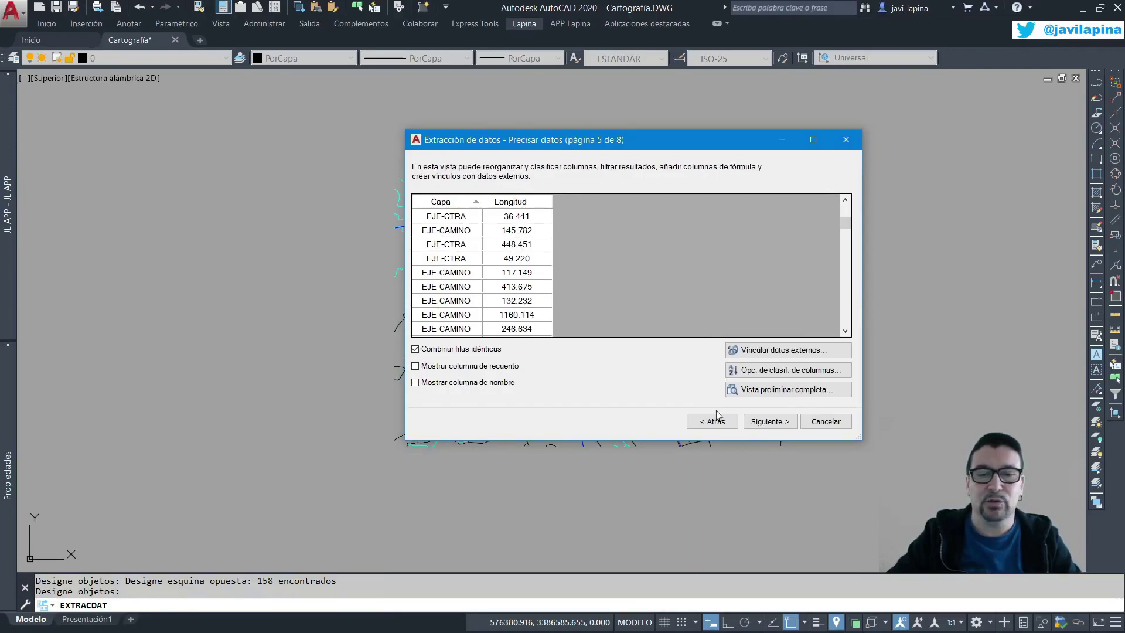
pyautogui.click(784, 426)
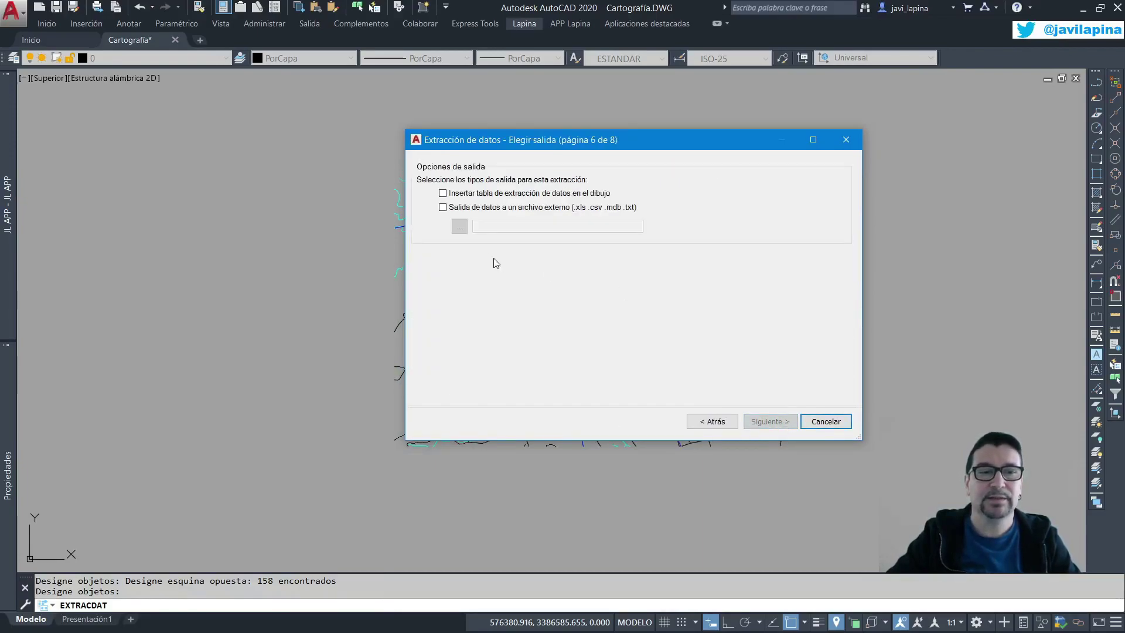
pyautogui.click(472, 209)
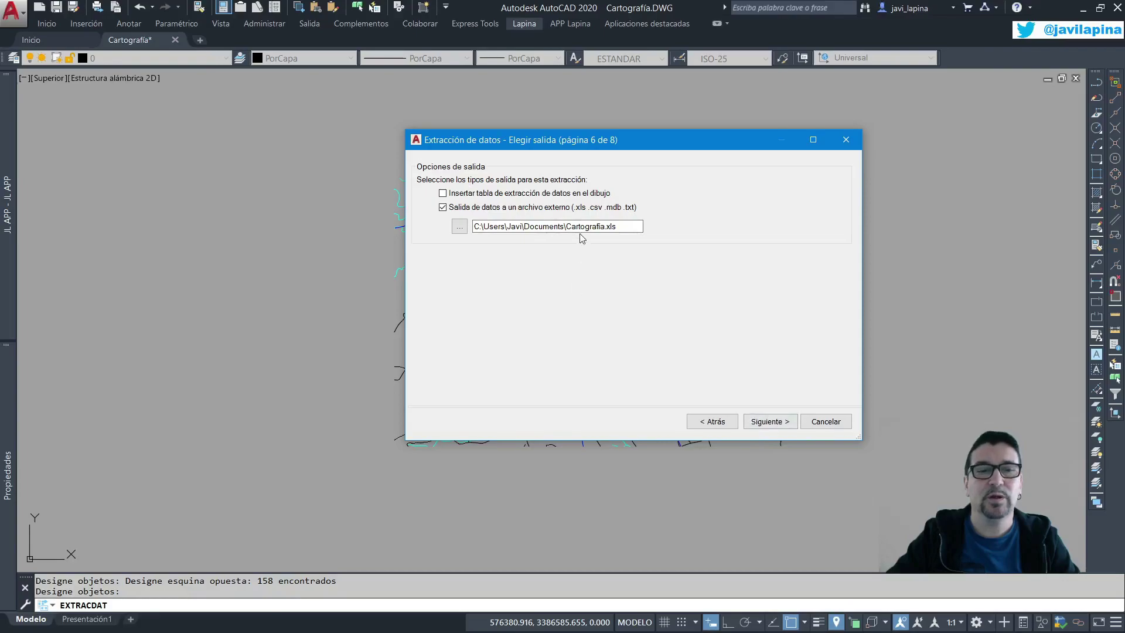
pyautogui.click(569, 226)
pyautogui.press('BackSpace')
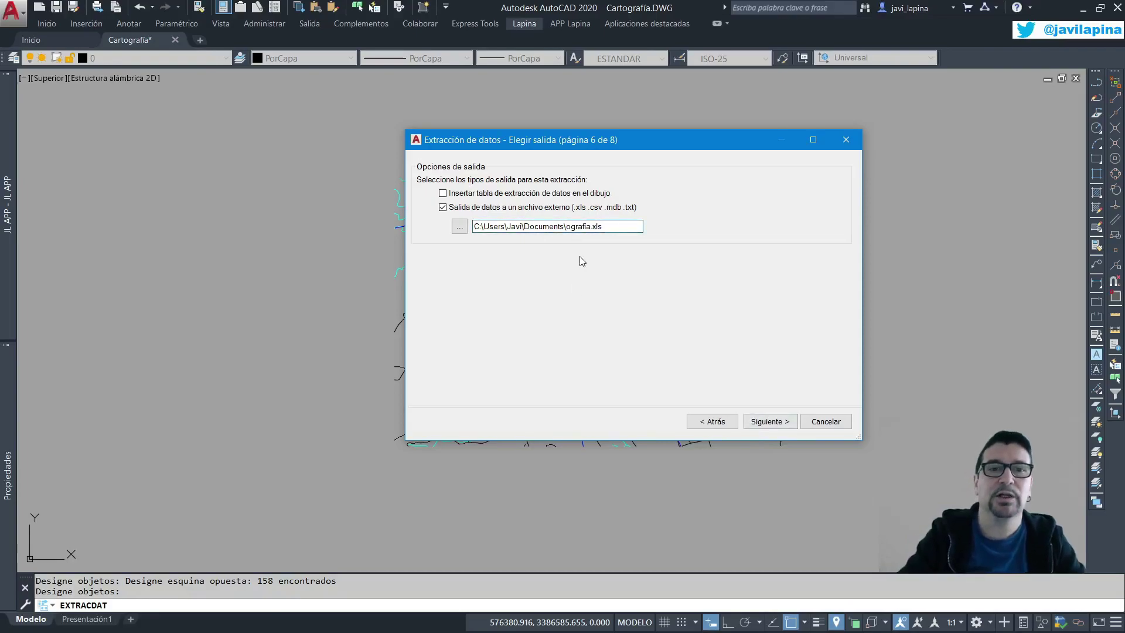
pyautogui.press('BackSpace')
pyautogui.press('BackSpace')
pyautogui.press('BackSpace')
pyautogui.press('BackSpace')
pyautogui.press('BackSpace')
pyautogui.press('BackSpace')
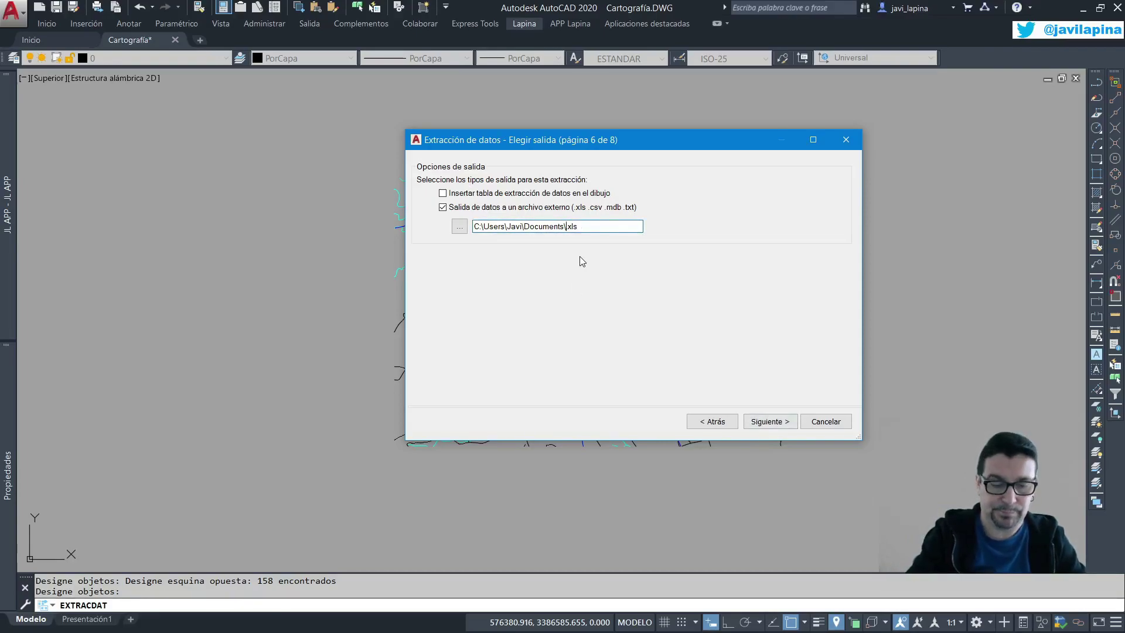
pyautogui.write('longi')
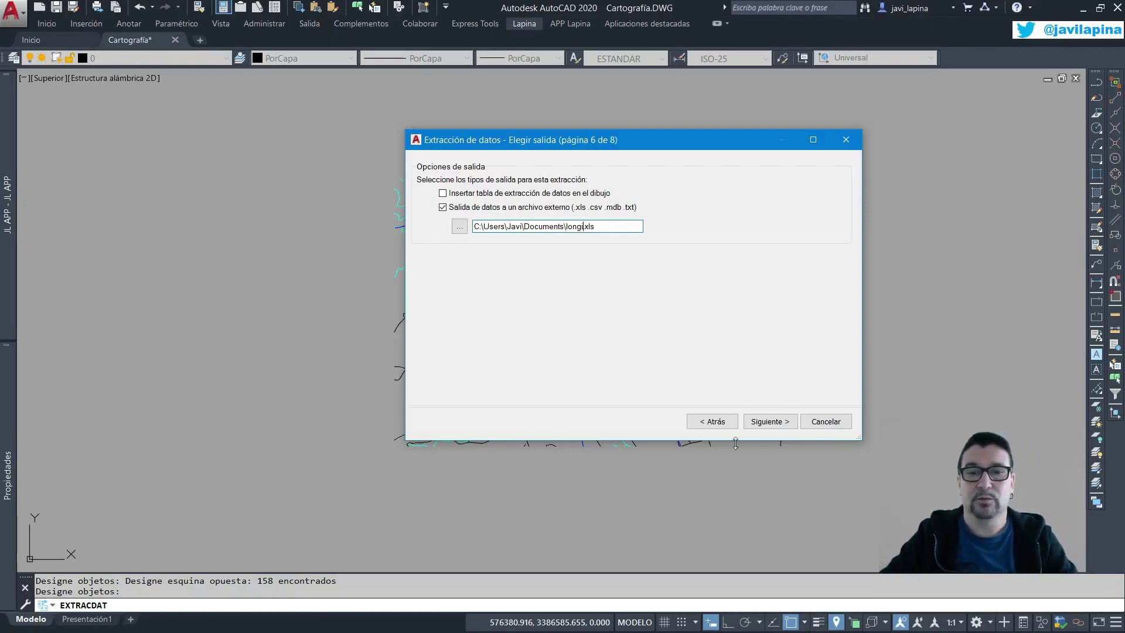
# Step: Answer No to the exit prompt and finish the extraction, writing longi.xls
pyautogui.click(769, 421)
pyautogui.click(805, 423)
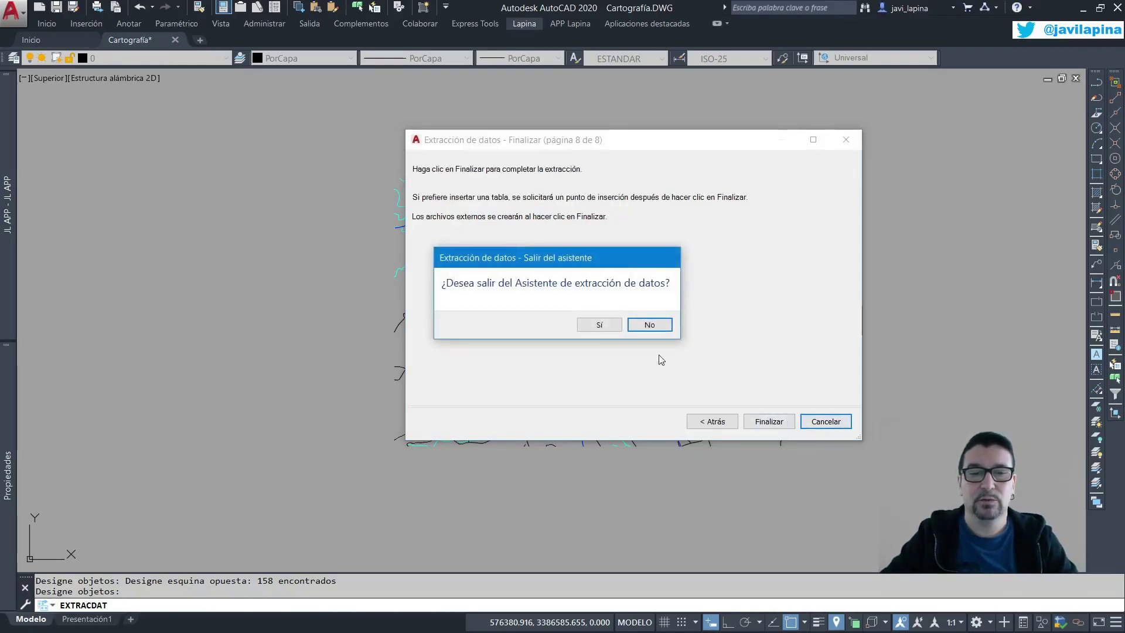
pyautogui.click(650, 325)
pyautogui.click(768, 422)
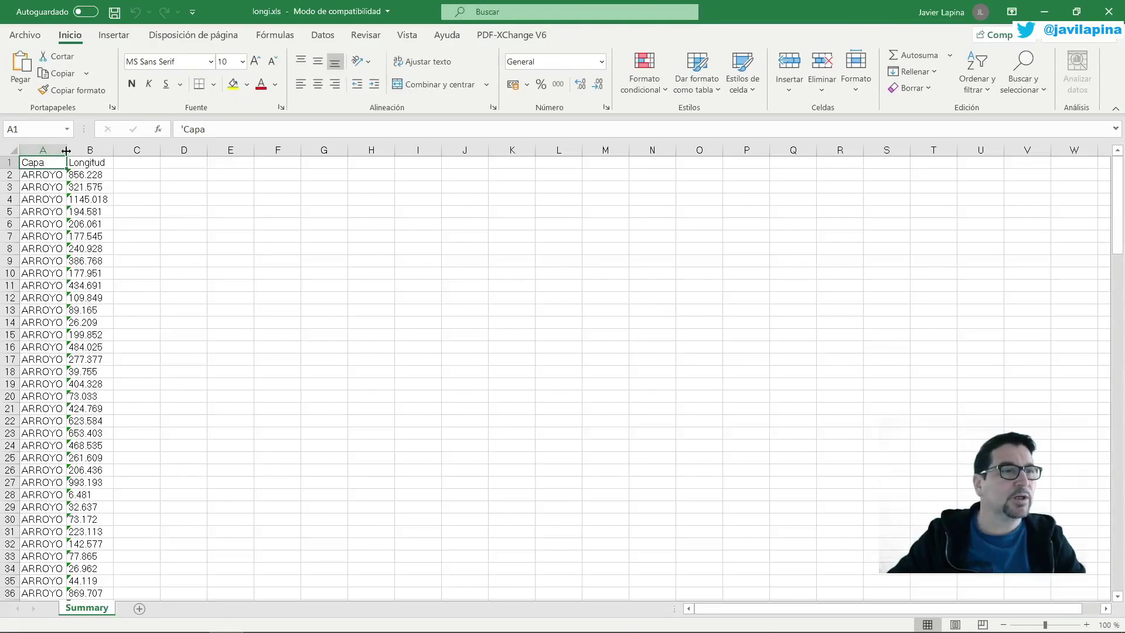
# Step: Widen columns A and B of longi.xls and scroll through the 158 Capa and Longitud rows
pyautogui.moveTo(66, 151); pyautogui.dragTo(176, 150)
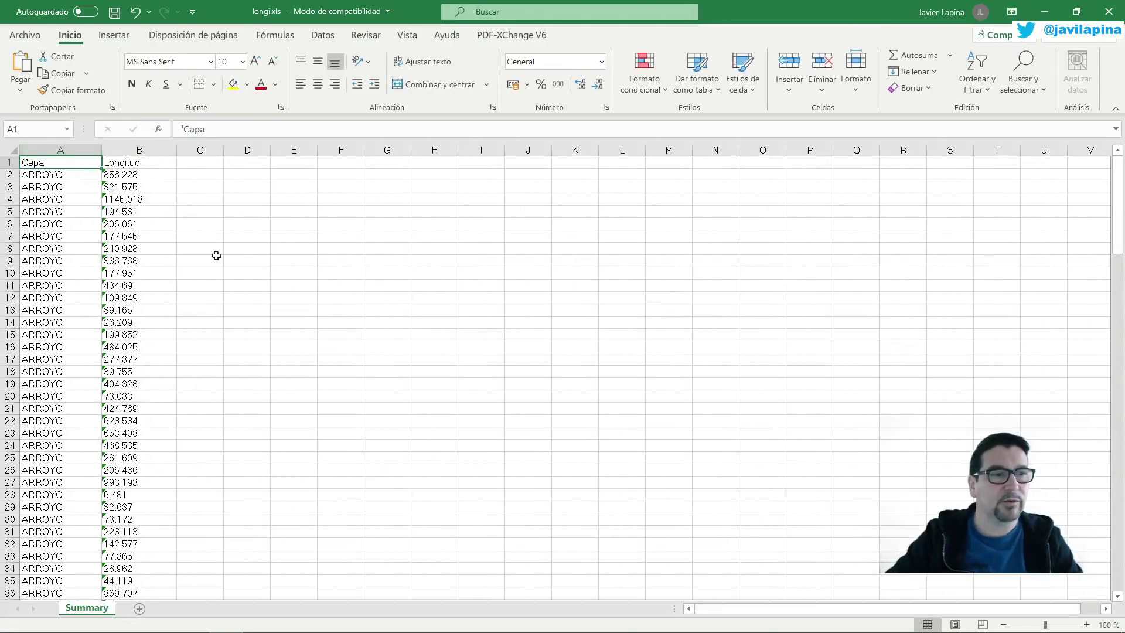
pyautogui.scroll(-4, 282, 453)
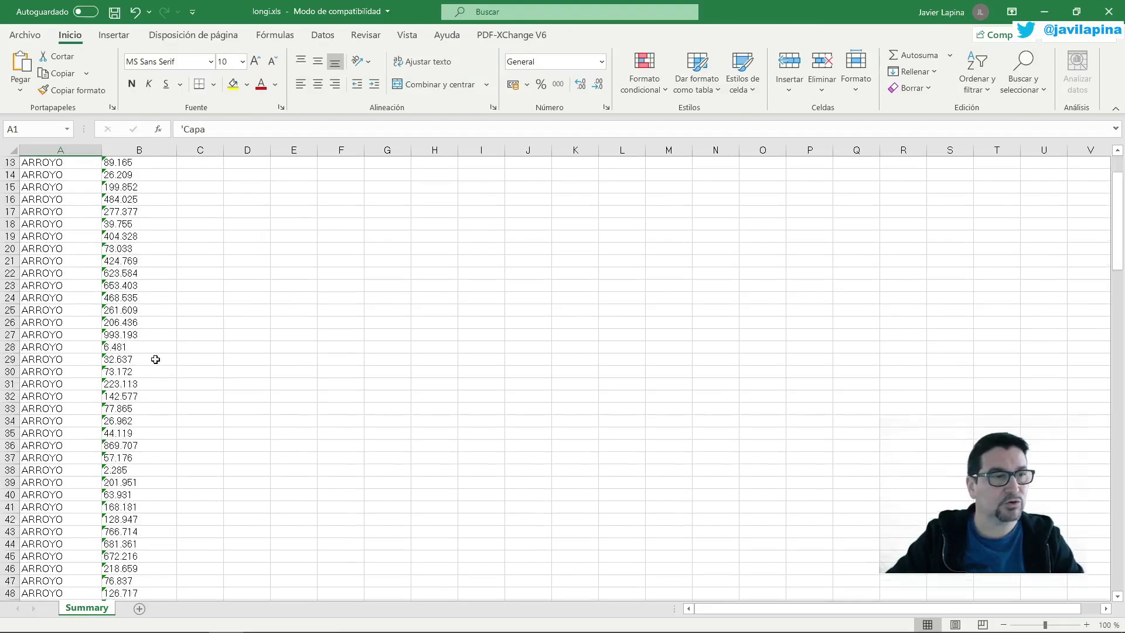
pyautogui.scroll(-6, 276, 451)
pyautogui.scroll(-3, 270, 448)
pyautogui.scroll(-1, 263, 446)
pyautogui.scroll(-6, 263, 446)
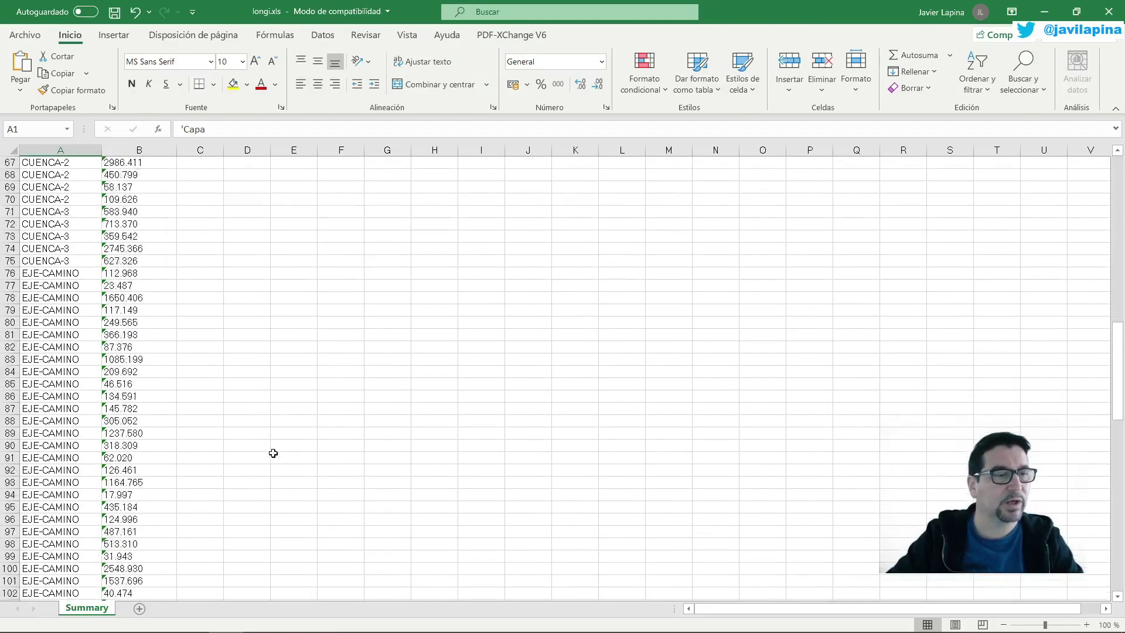
pyautogui.scroll(-4, 88, 429)
pyautogui.scroll(-5, 88, 429)
pyautogui.scroll(-9, 85, 429)
pyautogui.scroll(-11, 85, 429)
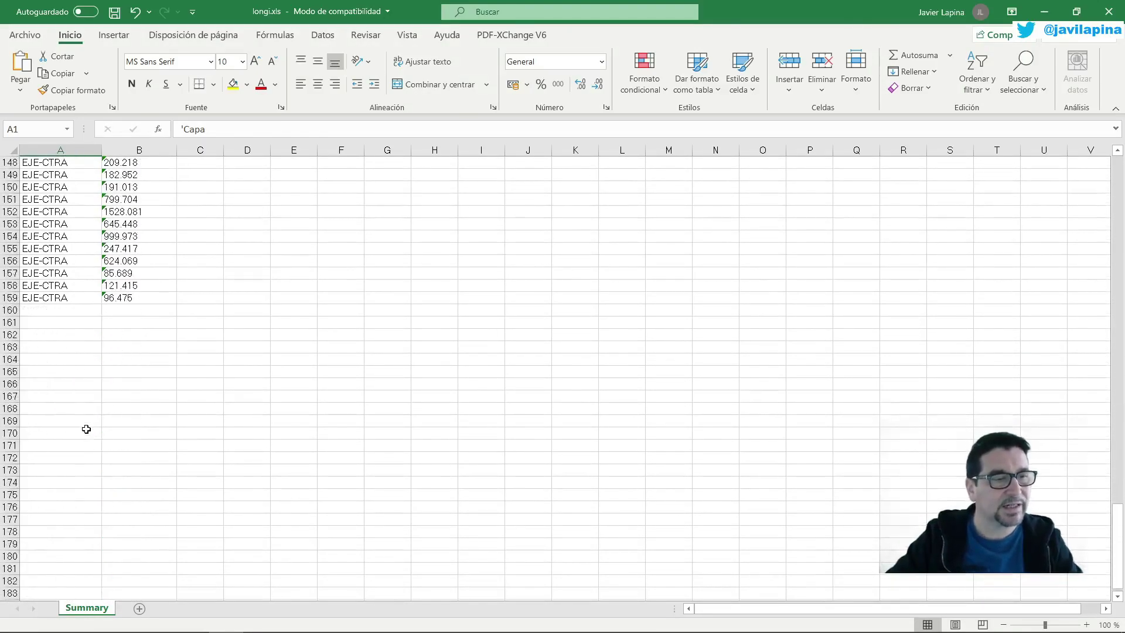
pyautogui.scroll(4, 85, 426)
pyautogui.scroll(-1, 117, 411)
pyautogui.scroll(2, 138, 395)
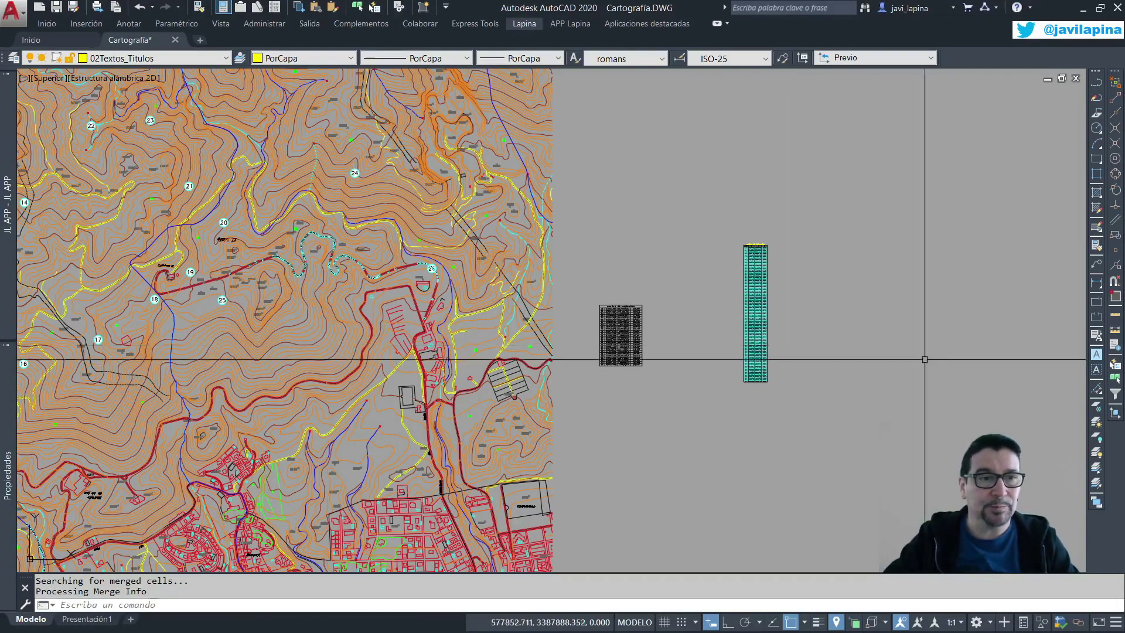
# Step: Cancel the running command with Esc and frame the full CUADRO DE REPLANTEO table
pyautogui.scroll(4, 974, 332)
pyautogui.moveTo(781, 352); pyautogui.dragTo(953, 381, button='middle')
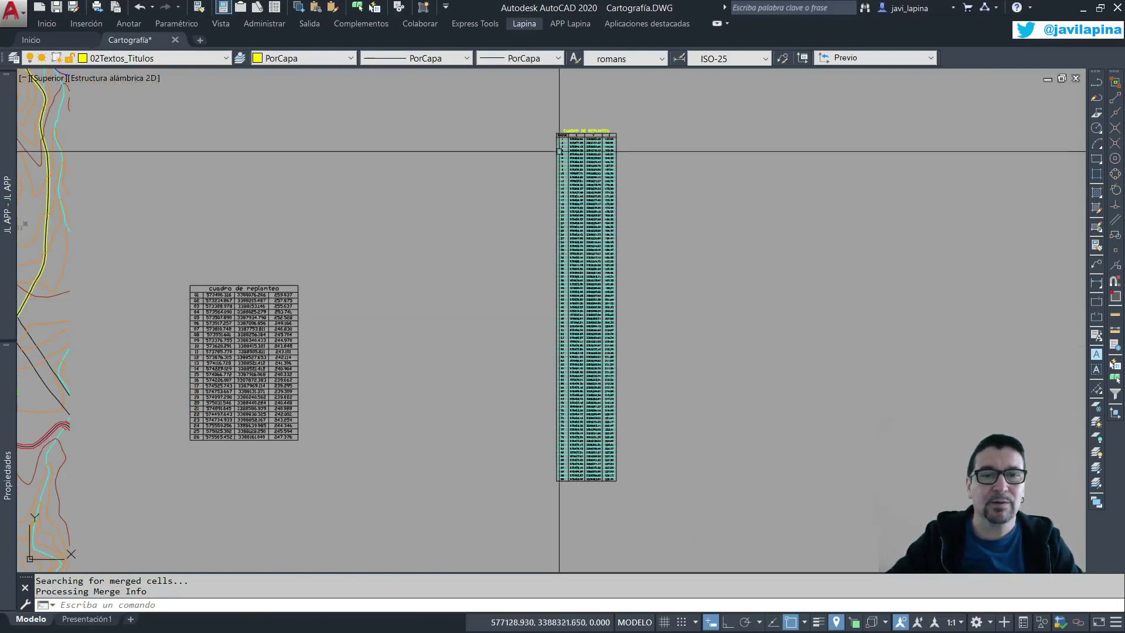
pyautogui.scroll(4, 563, 152)
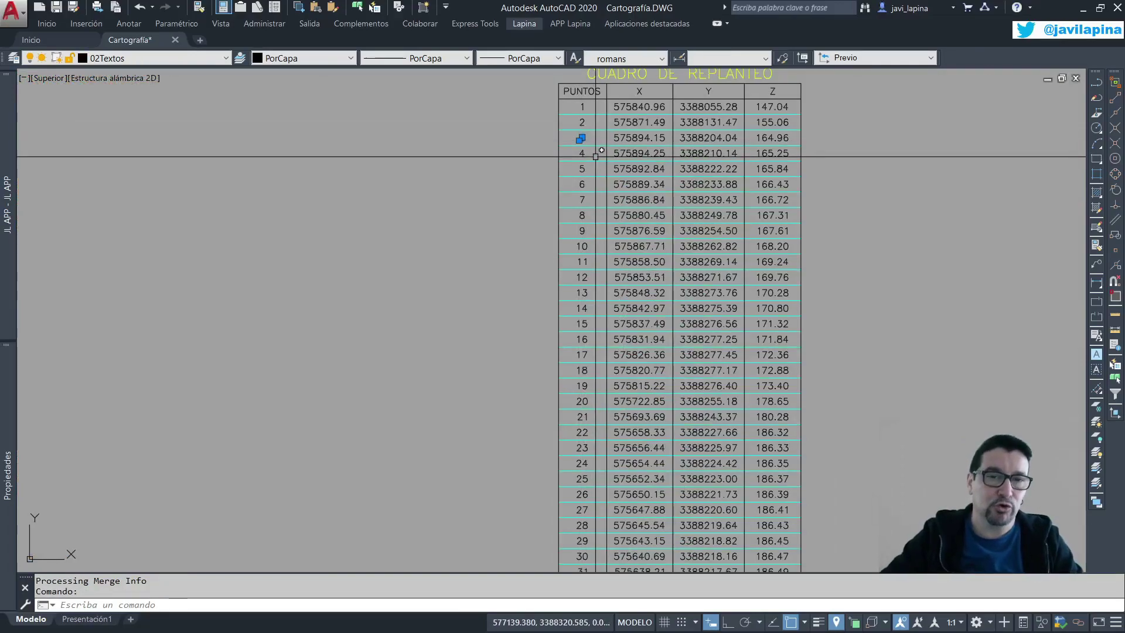
pyautogui.press('Escape')
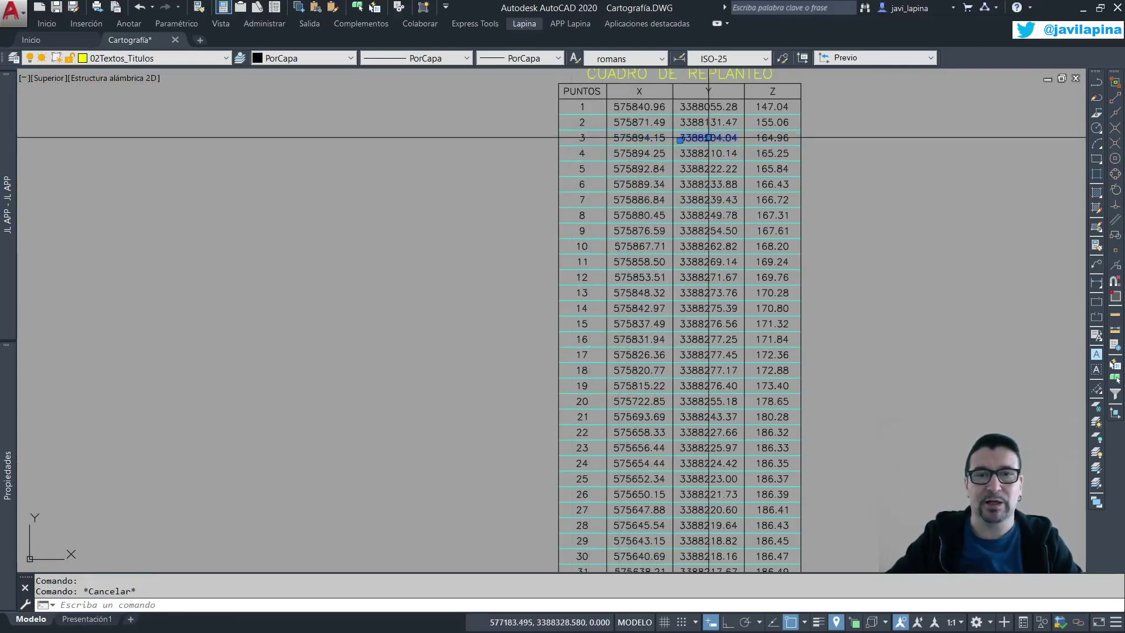
pyautogui.scroll(-3, 661, 159)
pyautogui.scroll(4, 694, 146)
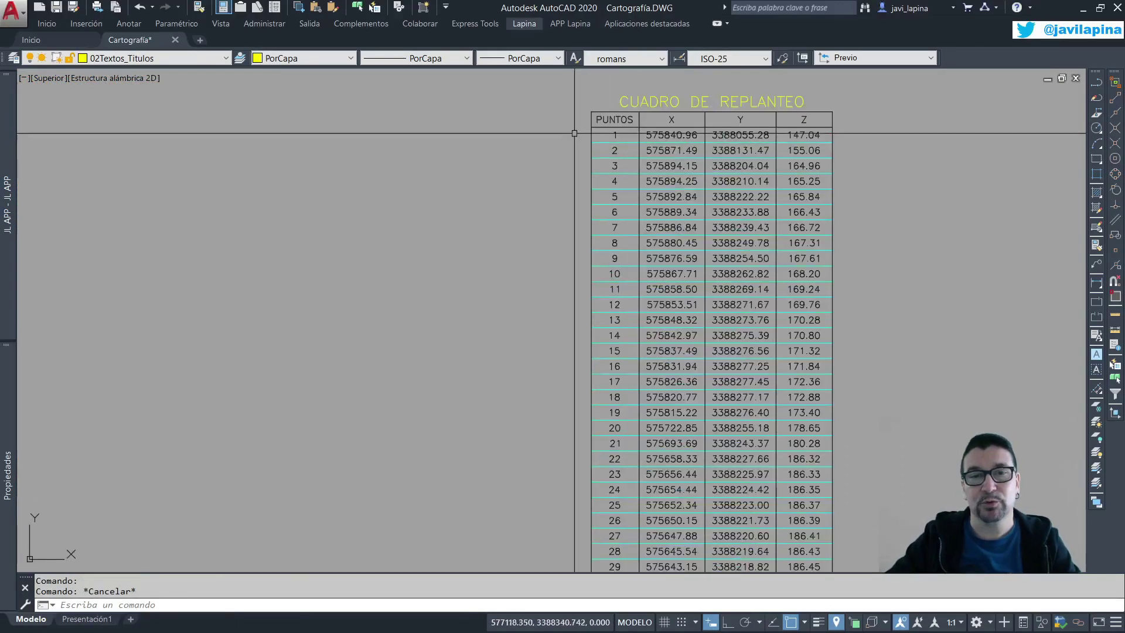
pyautogui.scroll(-3, 661, 226)
pyautogui.scroll(-2, 661, 226)
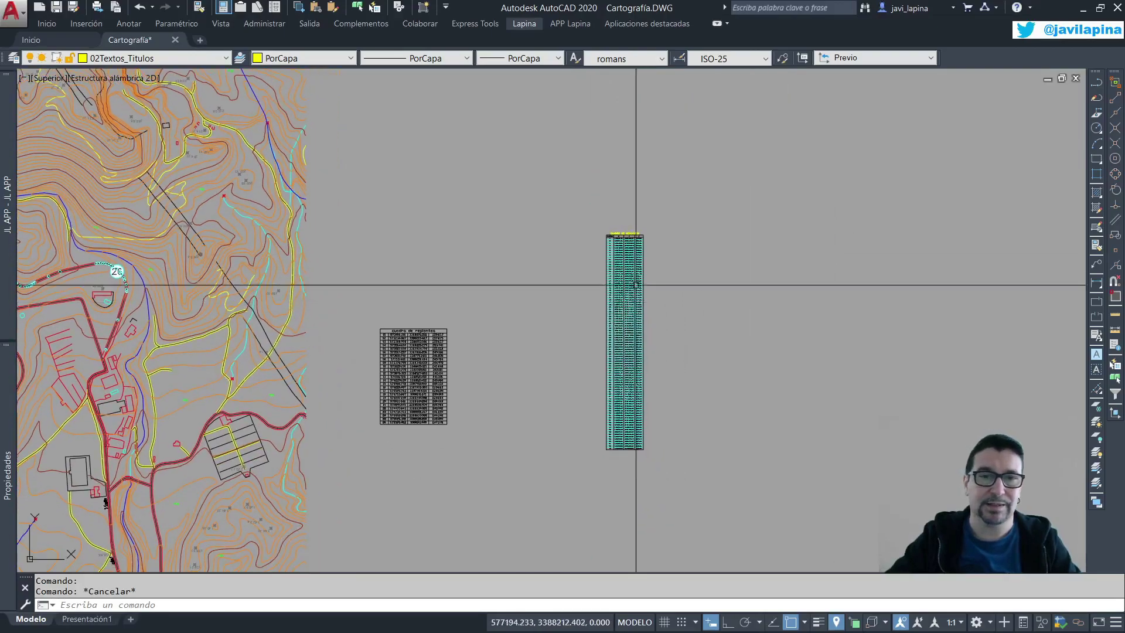
pyautogui.scroll(2, 640, 276)
pyautogui.moveTo(635, 269); pyautogui.dragTo(619, 232, button='middle')
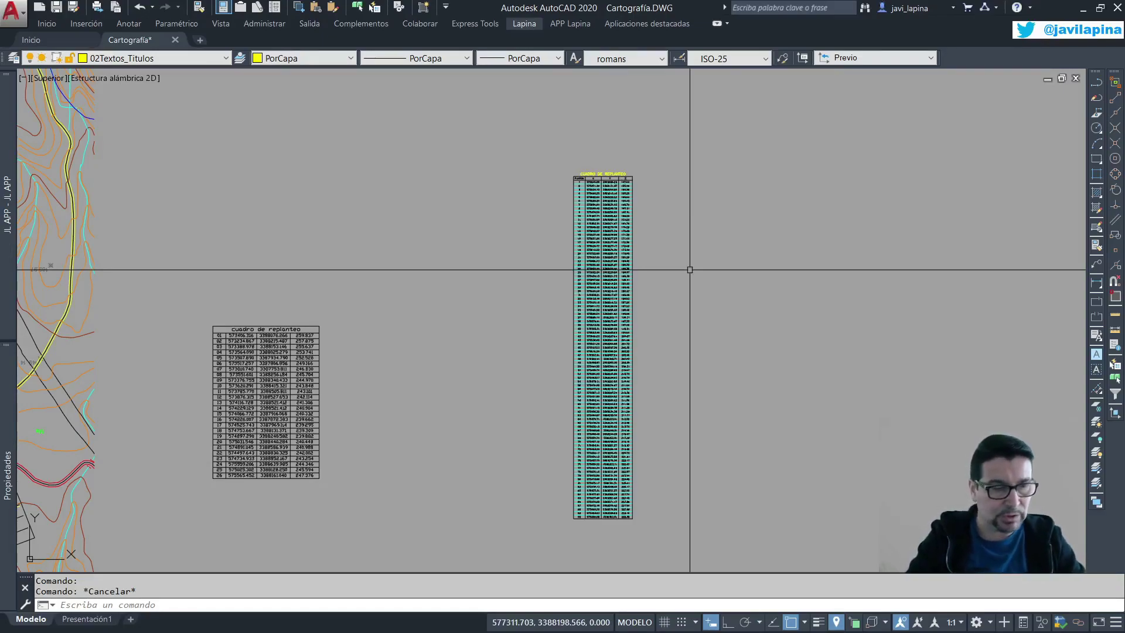
# Step: Load the Exporta_Tabla_Excel.lsp routine through APL so the ETE command is available
pyautogui.write('APL')
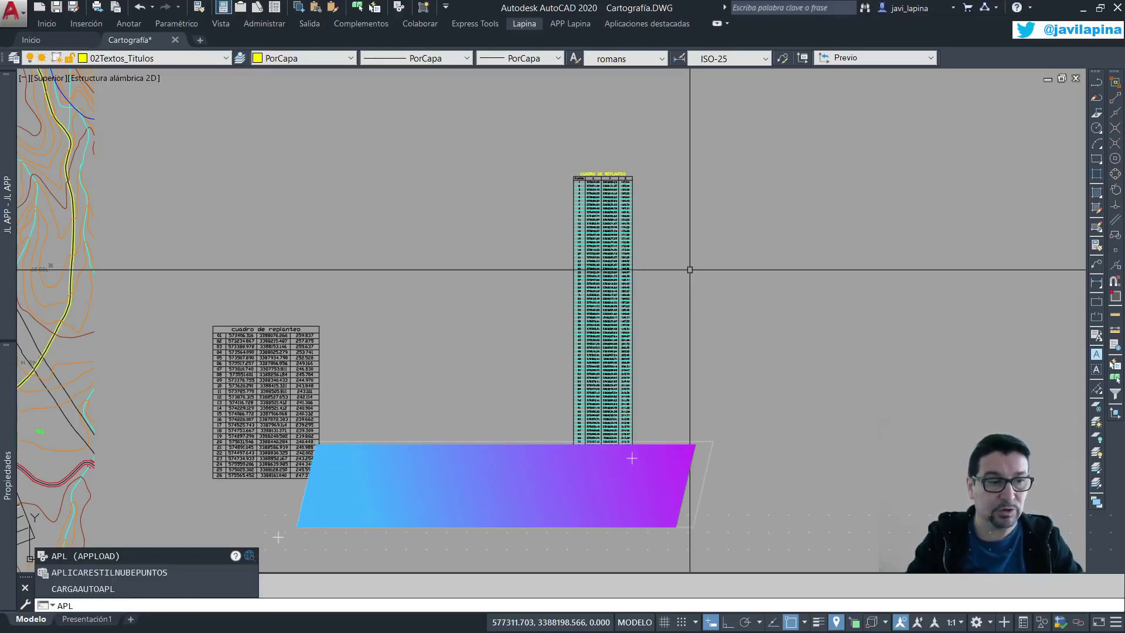
pyautogui.press('Return')
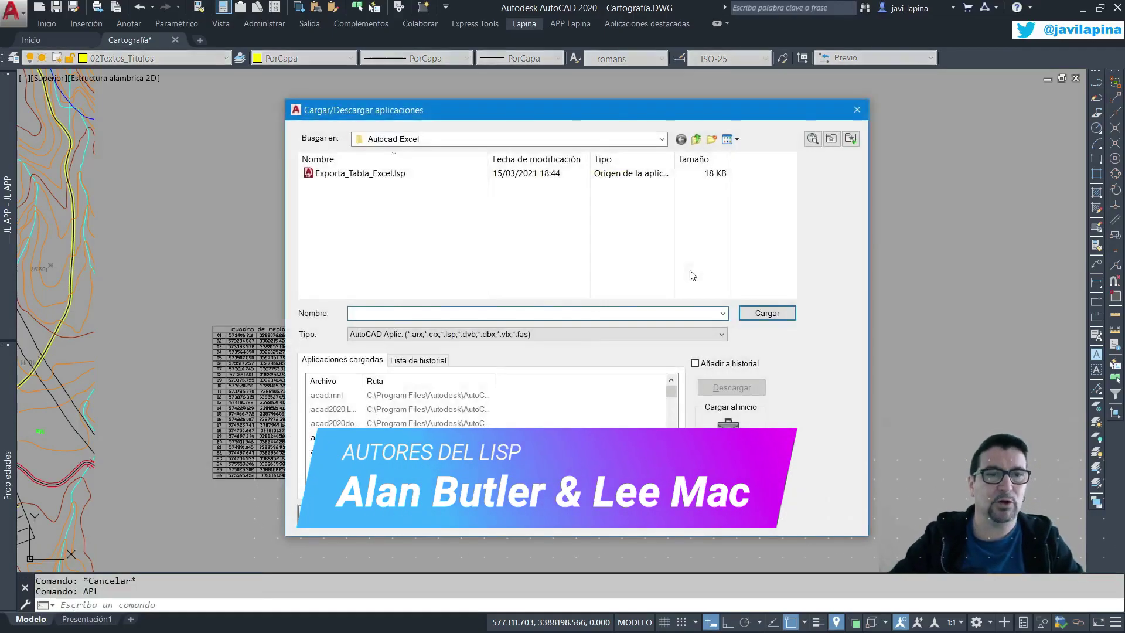
pyautogui.click(381, 178)
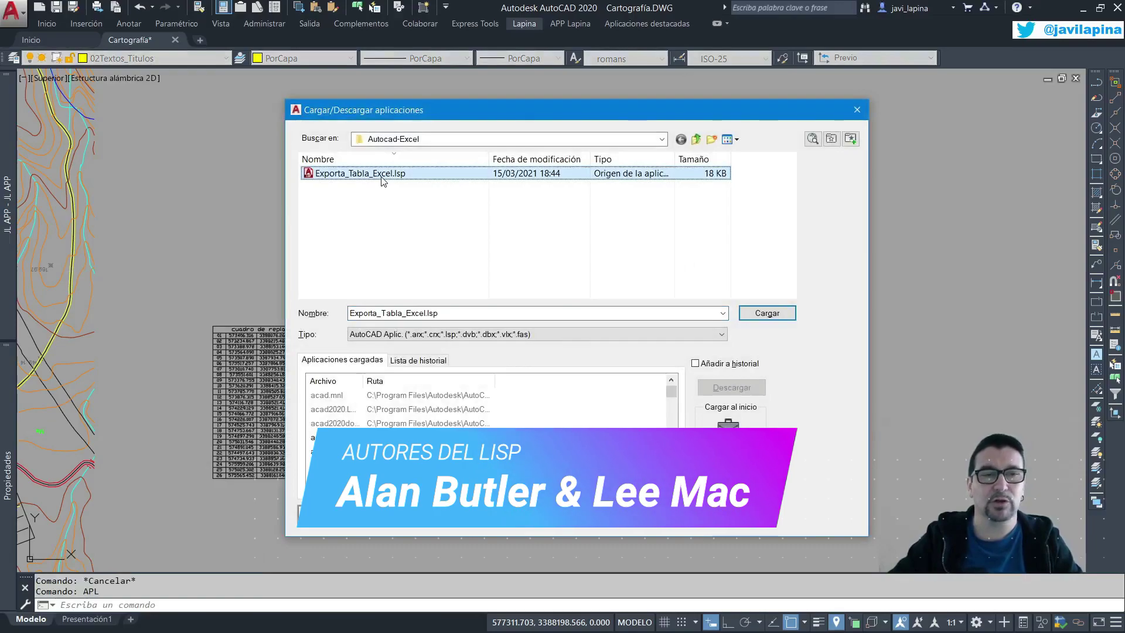
pyautogui.click(766, 315)
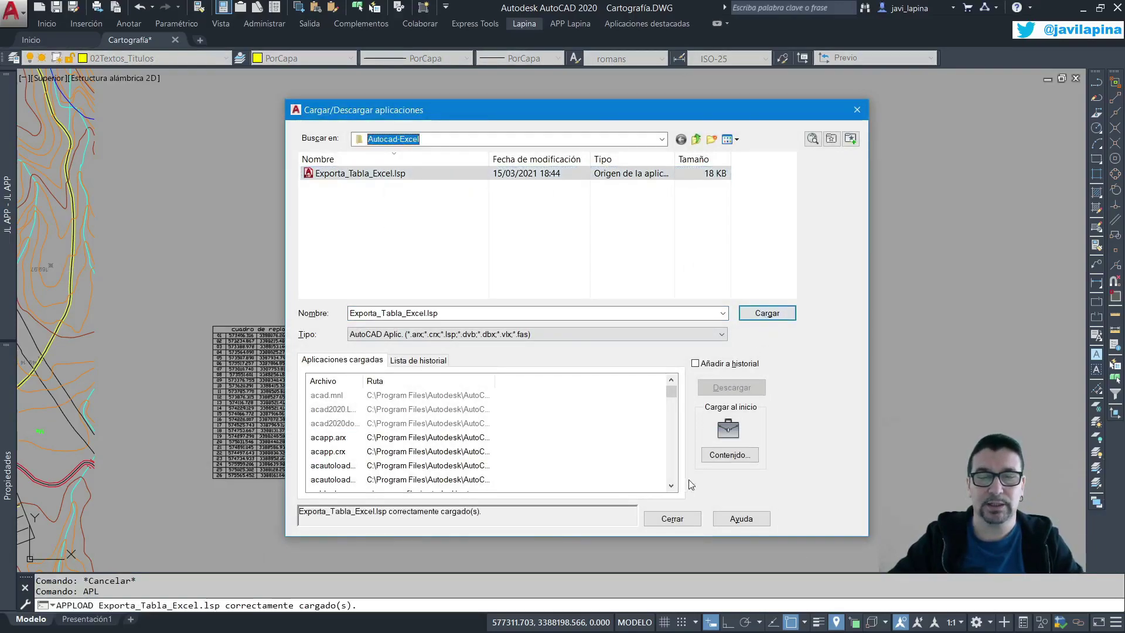
pyautogui.click(672, 518)
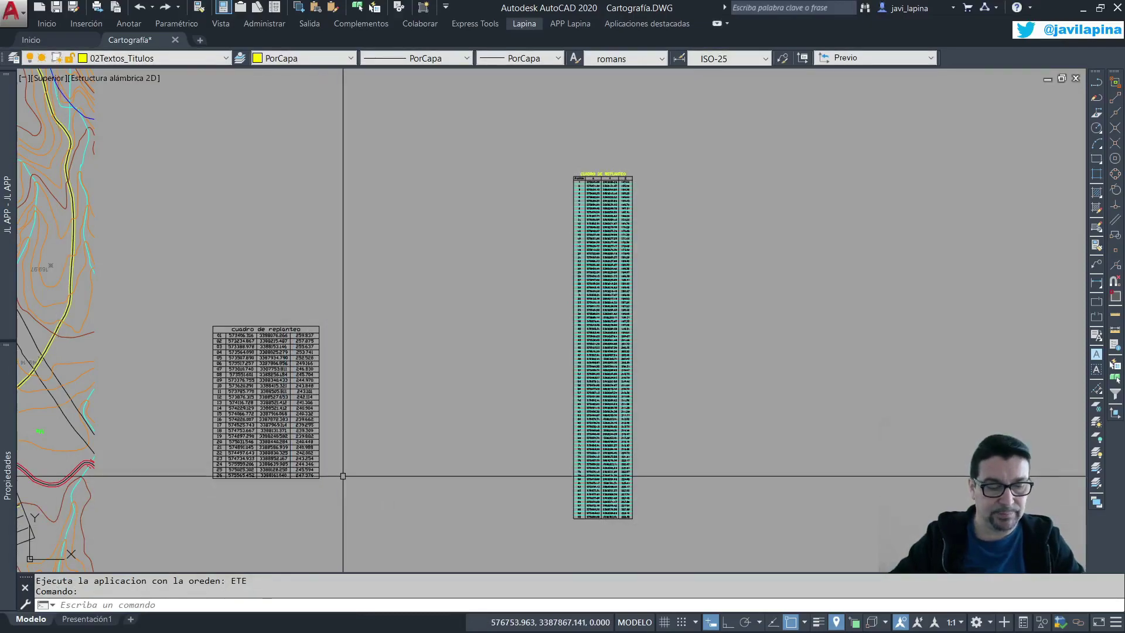
# Step: Run ETE and window-select the whole replanteo coordinate table
pyautogui.write('ete')
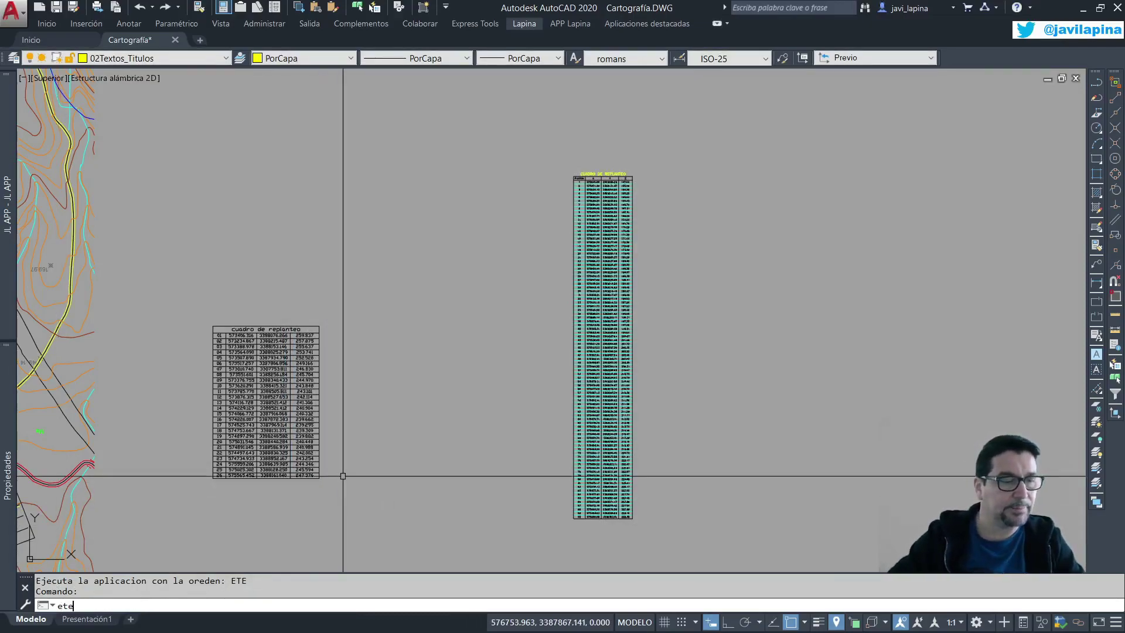
pyautogui.write('te')
pyautogui.press('Return')
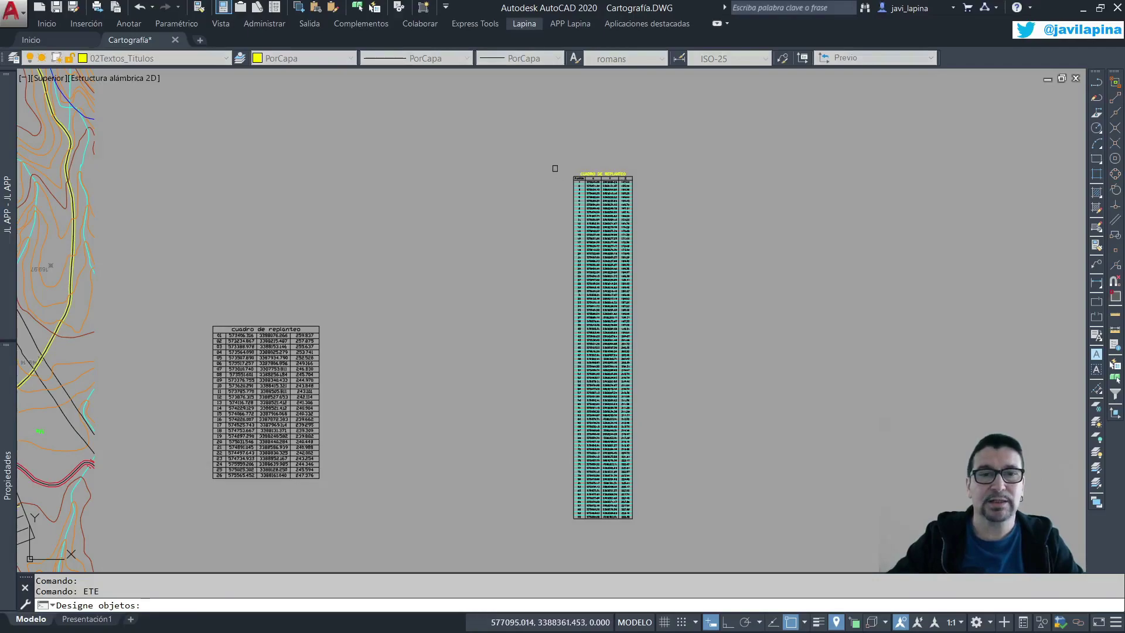
pyautogui.click(555, 168)
pyautogui.click(684, 535)
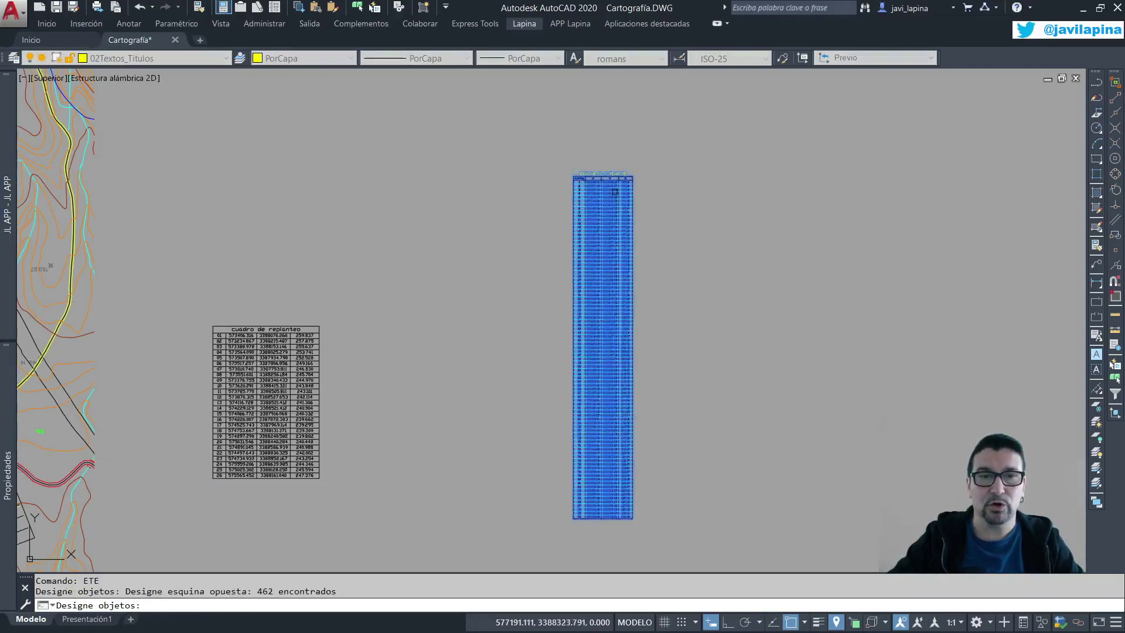
pyautogui.scroll(8, 618, 190)
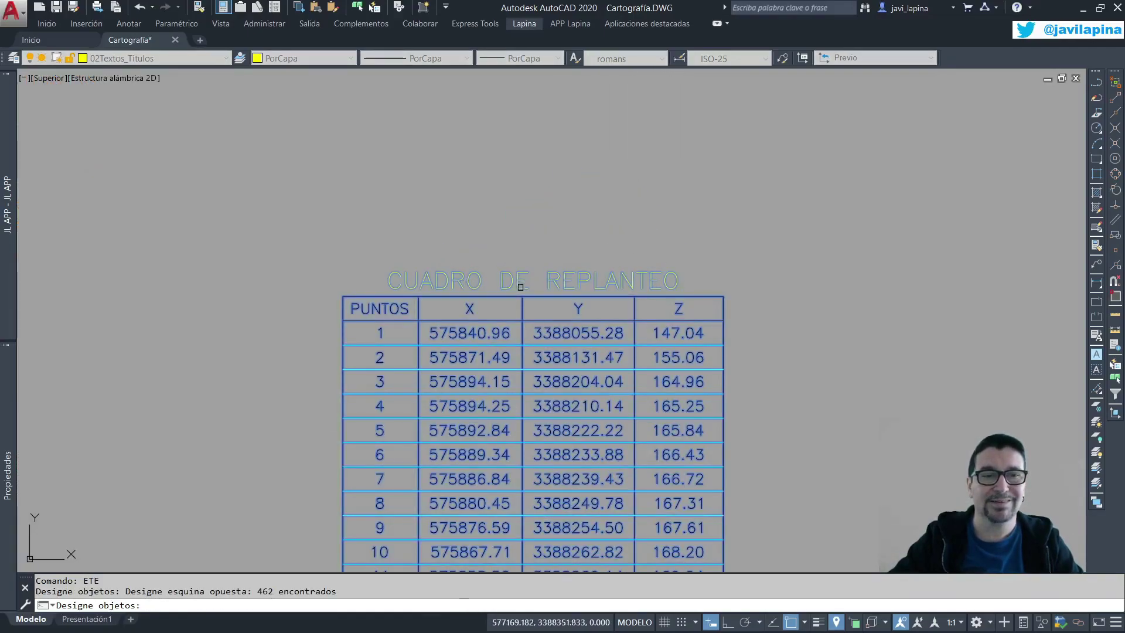
pyautogui.moveTo(645, 267); pyautogui.dragTo(669, 136, button='middle')
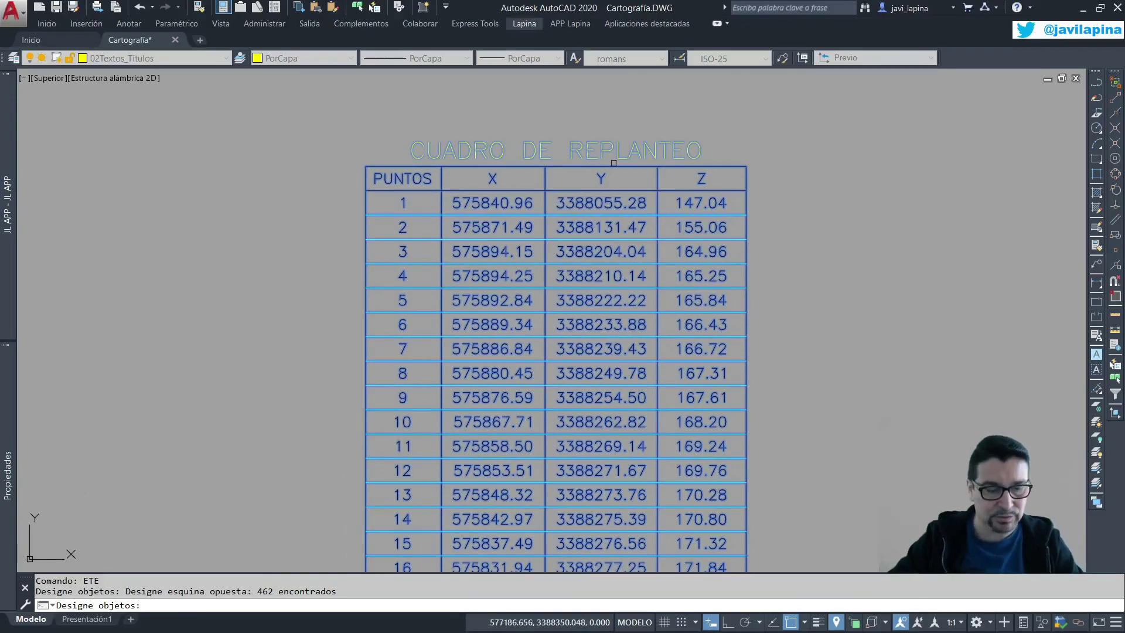
# Step: Remove the CUADRO DE REPLANTEO title from the selection and export the 461 objects to Excel
pyautogui.click(590, 153)
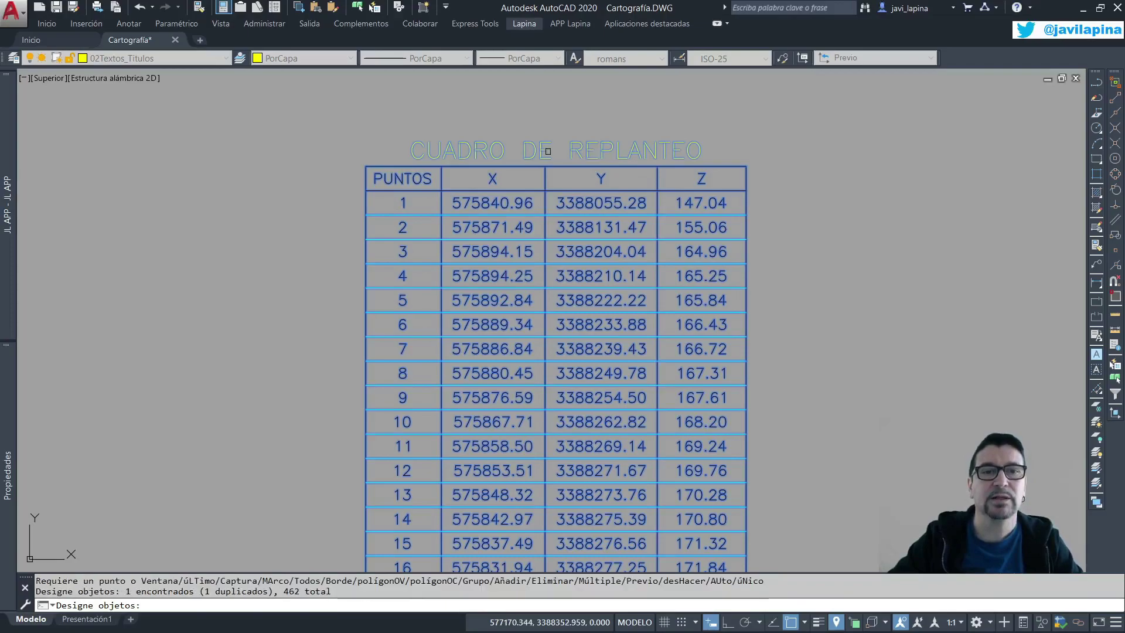
pyautogui.click(549, 151)
pyautogui.write('e')
pyautogui.press('Return')
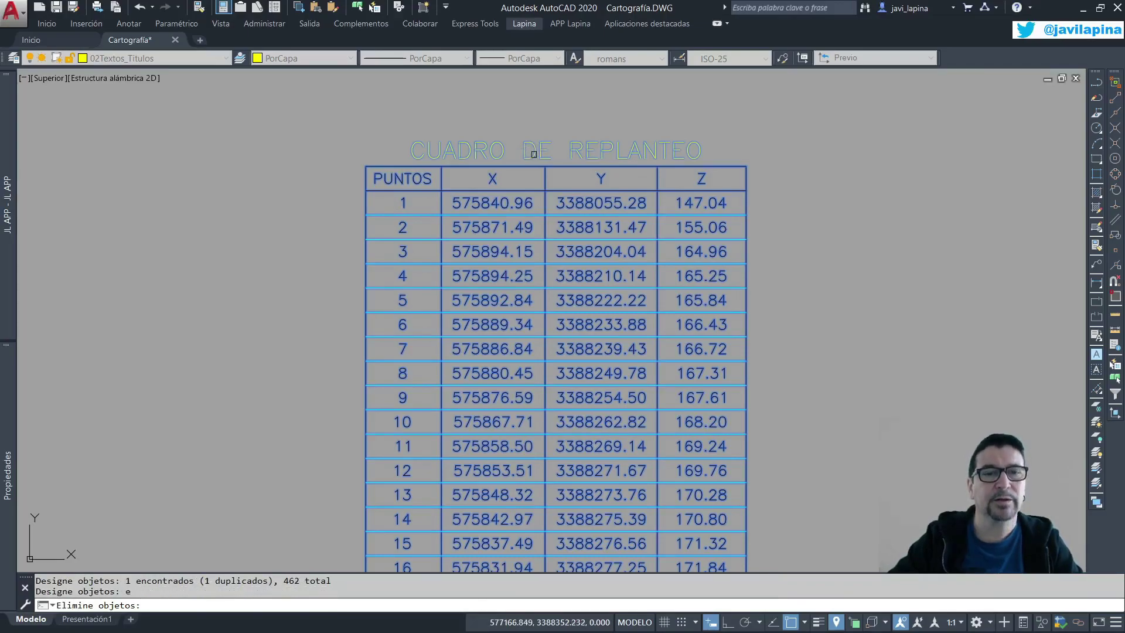
pyautogui.click(522, 151)
pyautogui.scroll(-4, 515, 154)
pyautogui.scroll(-2, 509, 187)
pyautogui.scroll(-2, 563, 105)
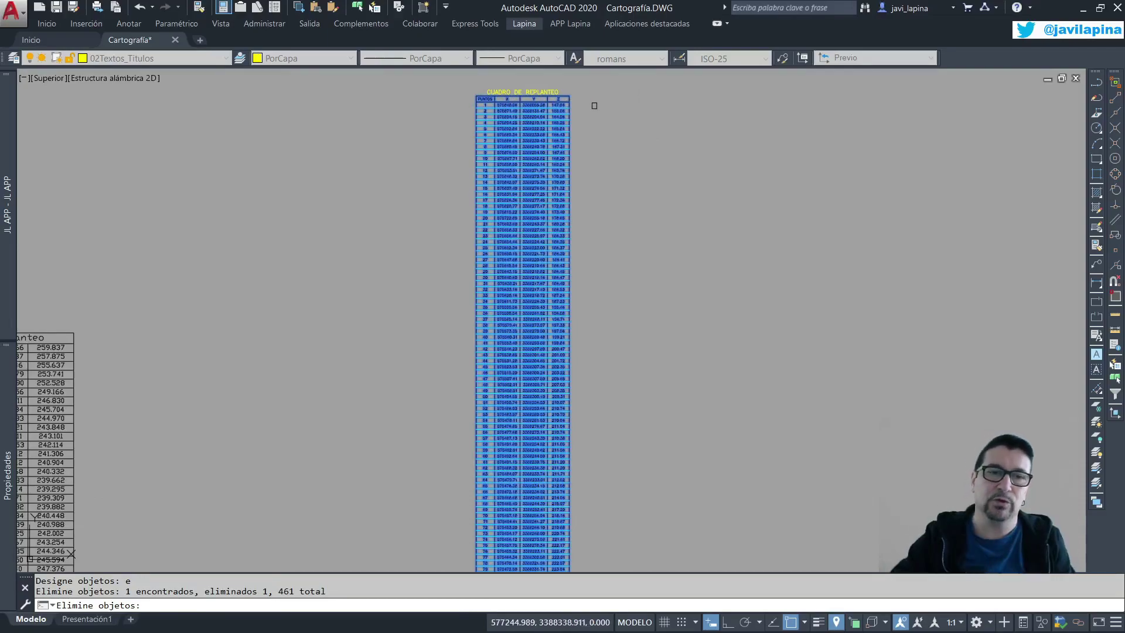
pyautogui.scroll(6, 523, 115)
pyautogui.moveTo(523, 115); pyautogui.dragTo(547, 210, button='middle')
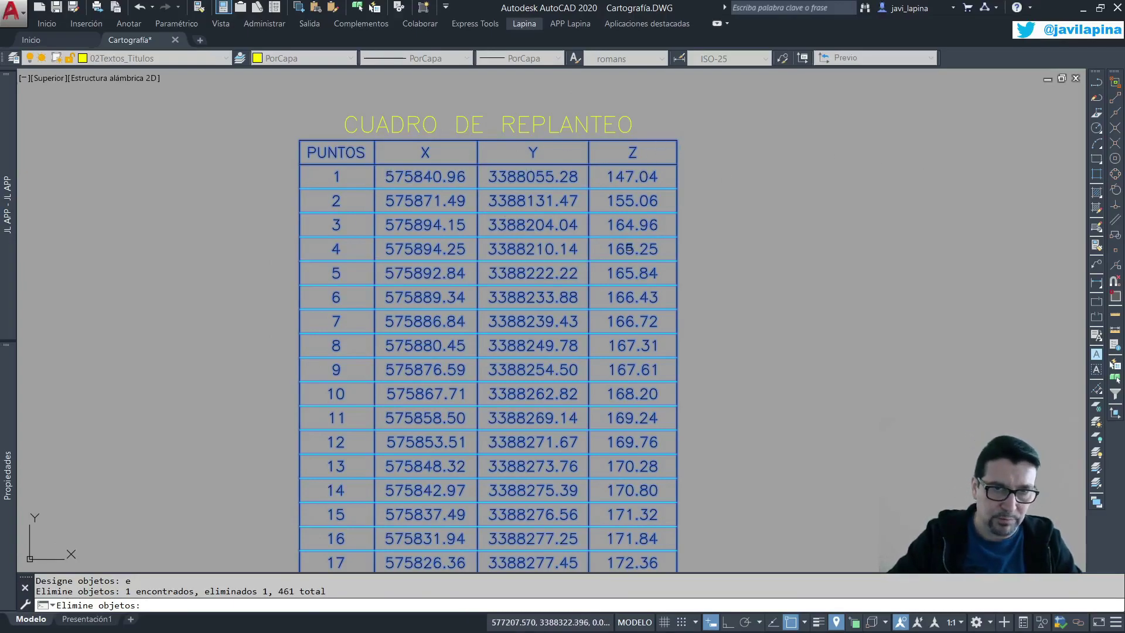
pyautogui.scroll(-8, 565, 209)
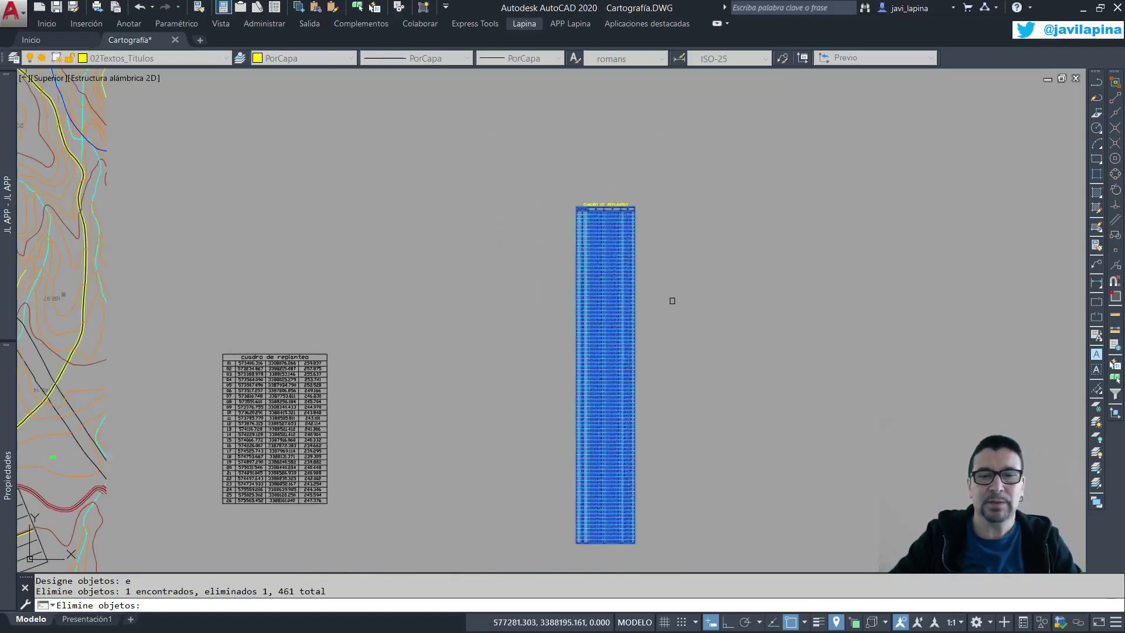
pyautogui.press('Return')
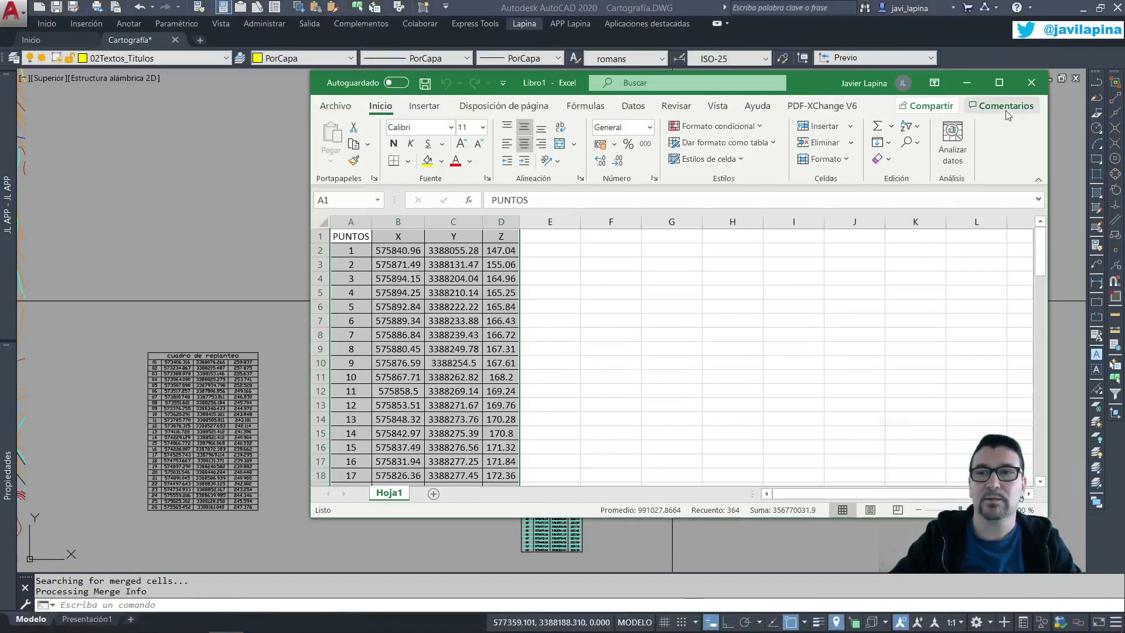
# Step: Maximize Excel and review the PUNTOS, X, Y, Z rows for all 90 exported points
pyautogui.click(999, 82)
pyautogui.scroll(-3, 260, 267)
pyautogui.scroll(-6, 261, 268)
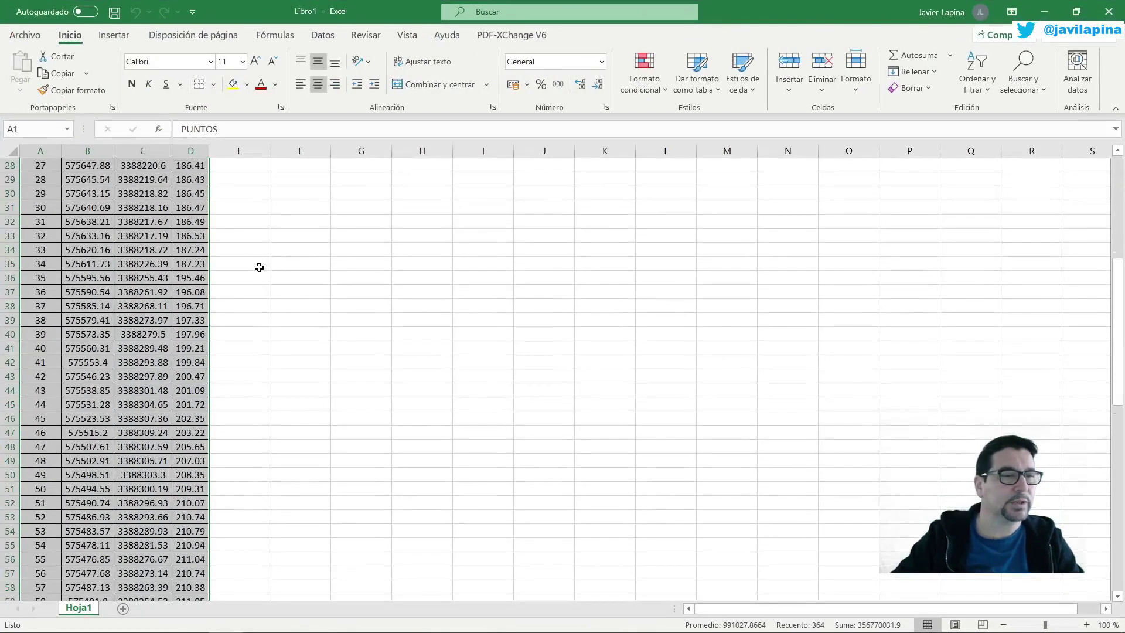
pyautogui.scroll(-5, 260, 267)
pyautogui.scroll(-11, 260, 267)
pyautogui.scroll(-1, 260, 267)
pyautogui.scroll(4, 205, 338)
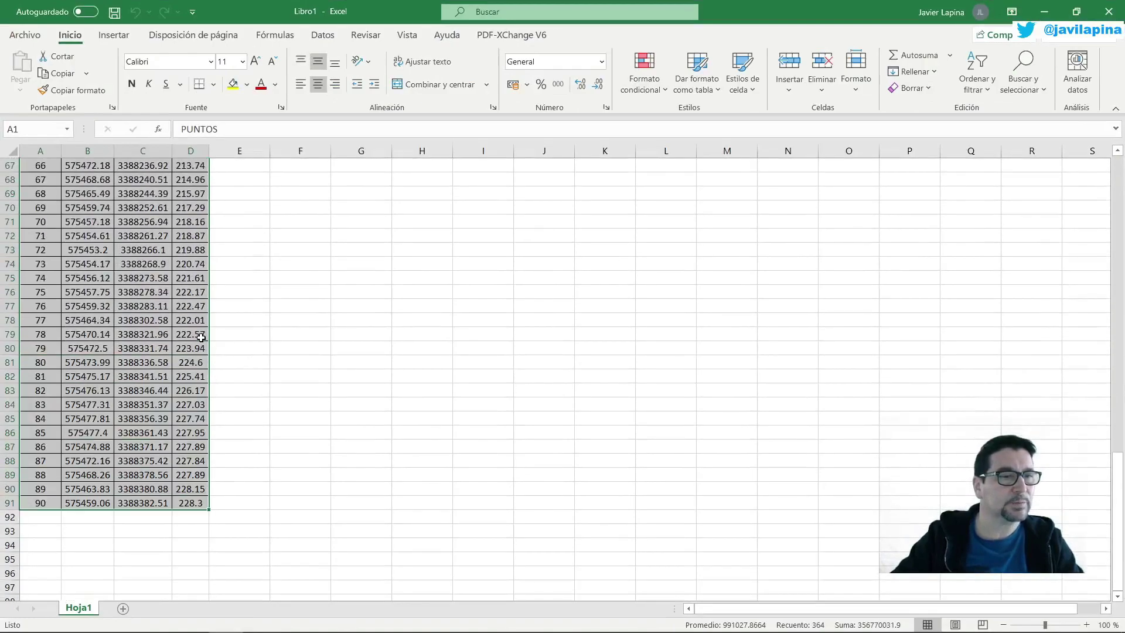
# Step: Clear the data selection, return to the top and close the Libro1 workbook
pyautogui.click(251, 388)
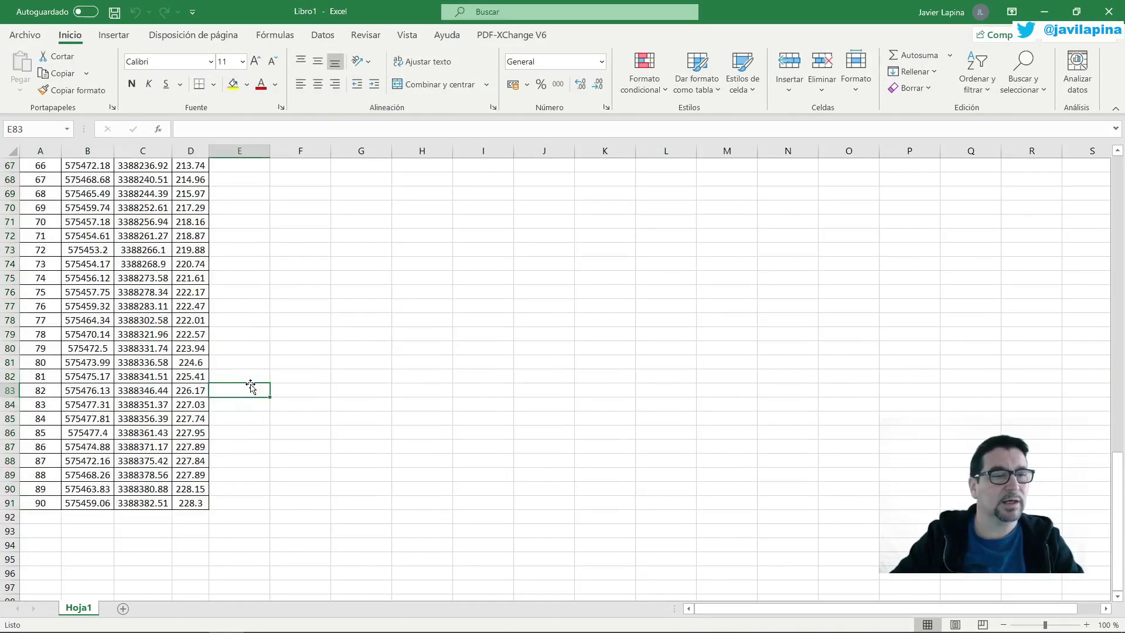
pyautogui.scroll(7, 245, 343)
pyautogui.scroll(10, 245, 343)
pyautogui.scroll(5, 245, 343)
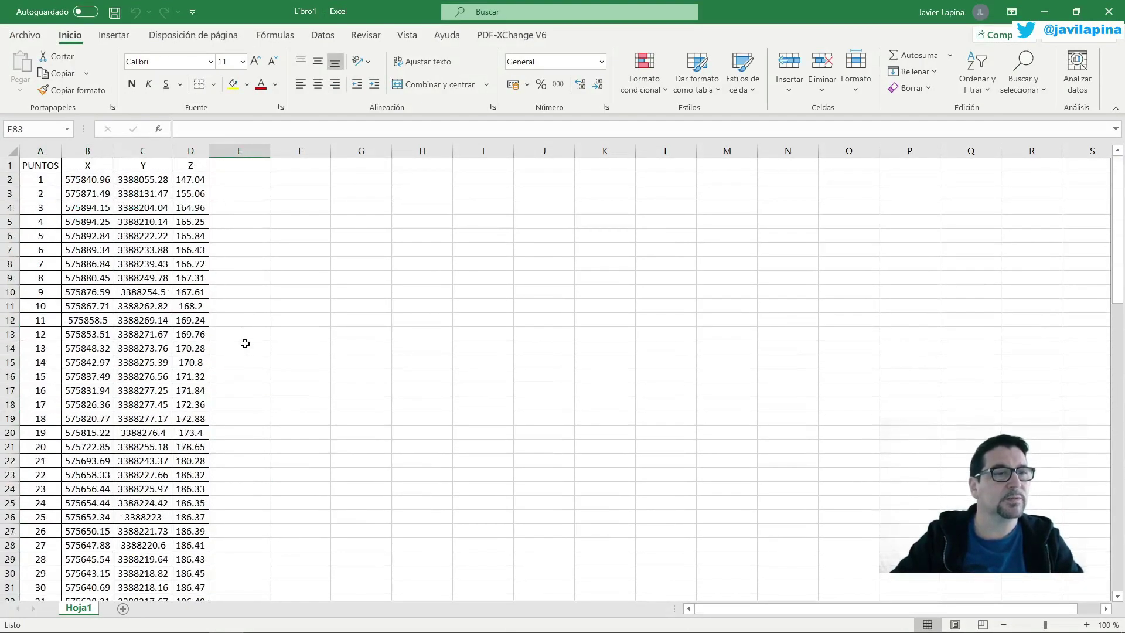
pyautogui.click(1109, 12)
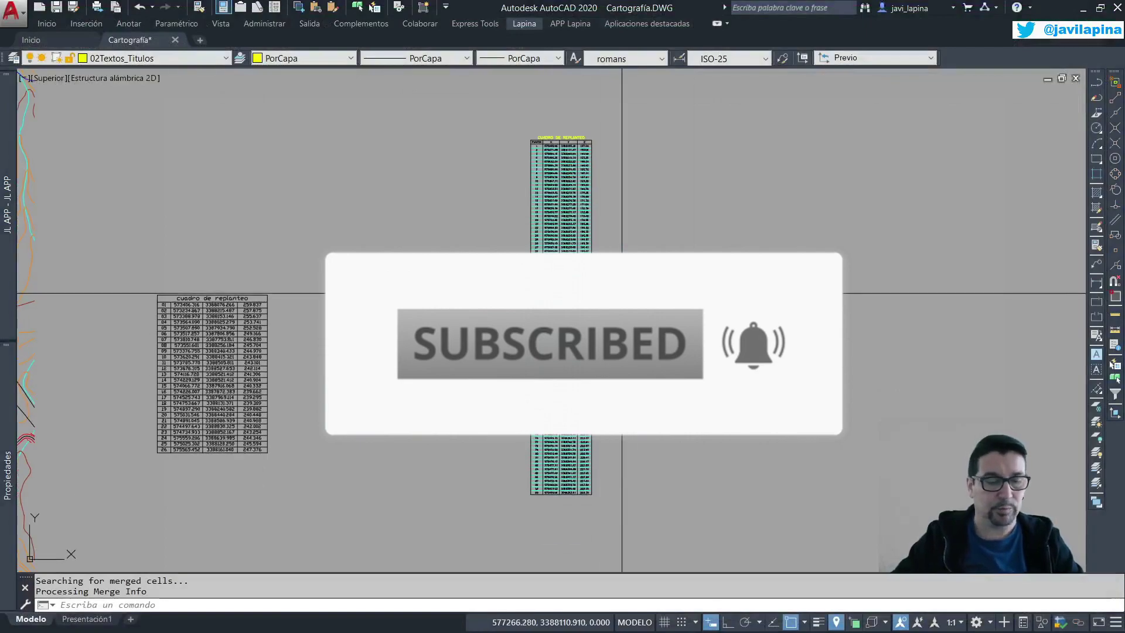
# Step: Zoom out so the contour map and both coordinate tables fit in view
pyautogui.scroll(-2, 344, 550)
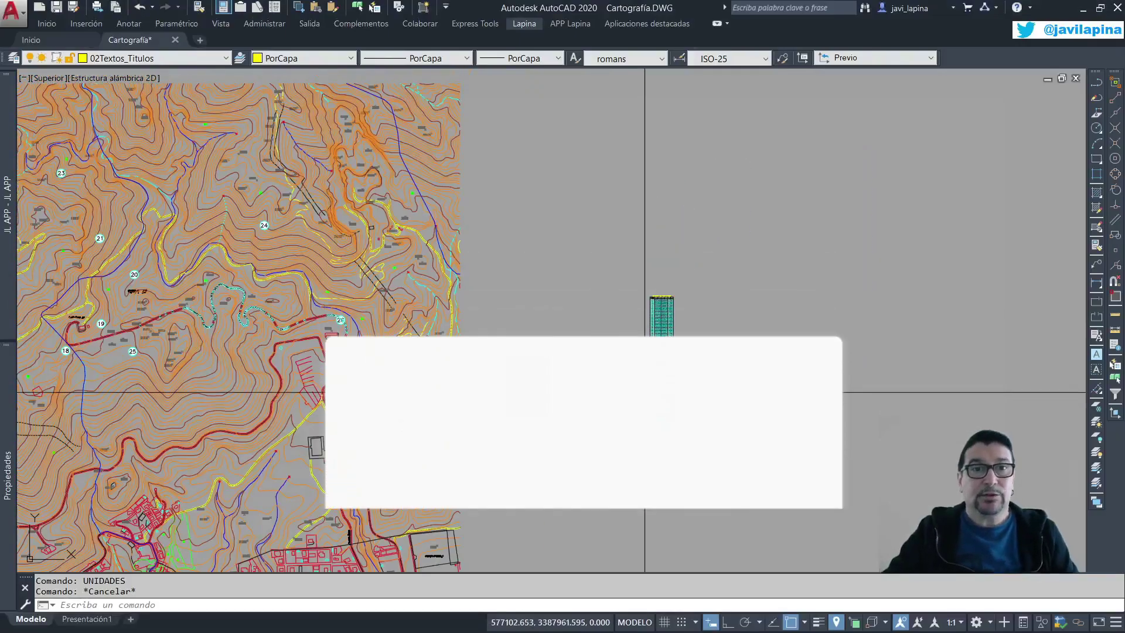